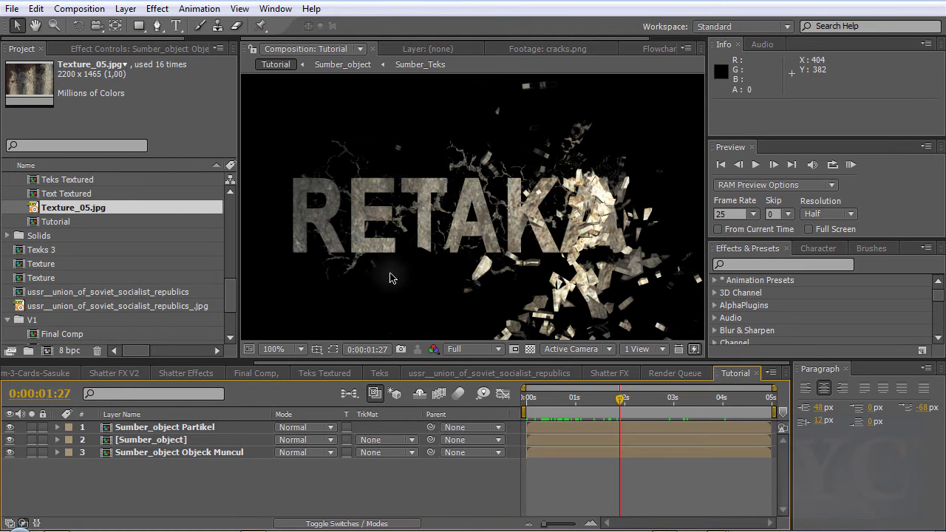
# - Scrub the Tutorial timeline to 0:00:02:19 to preview the shattering RETAKAN text
pyautogui.moveTo(550, 400)
pyautogui.mouseDown()
pyautogui.moveTo(532, 399)
pyautogui.moveTo(656, 400)
pyautogui.mouseUp()
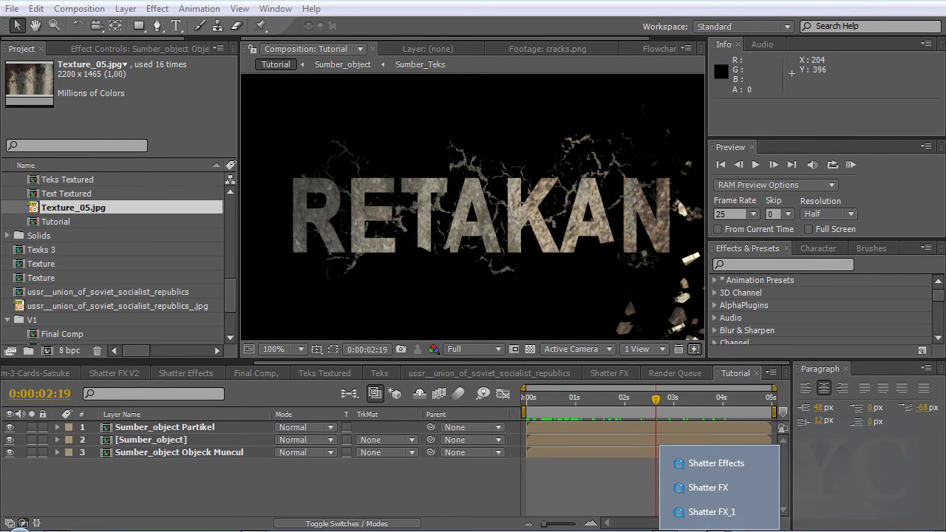
pyautogui.click(710, 511)
pyautogui.moveTo(708, 510)
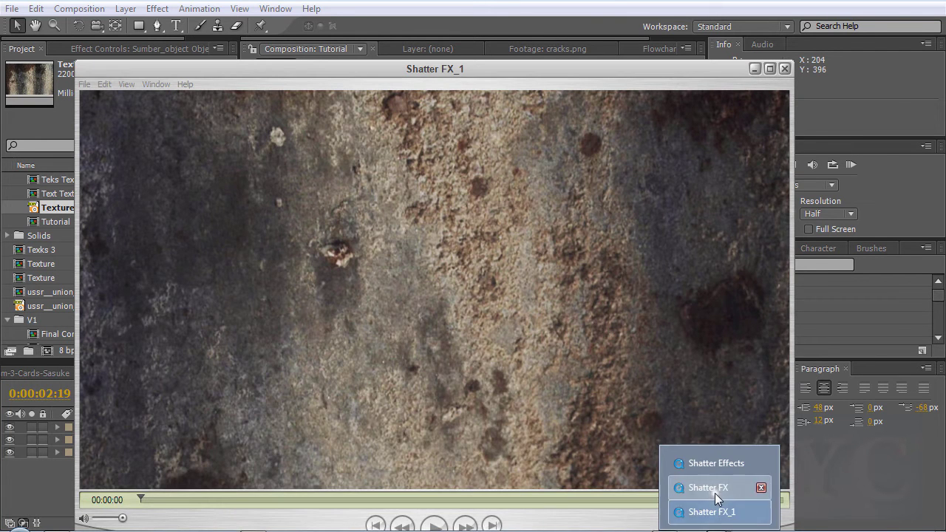
pyautogui.click(708, 488)
pyautogui.moveTo(710, 488)
pyautogui.click(708, 463)
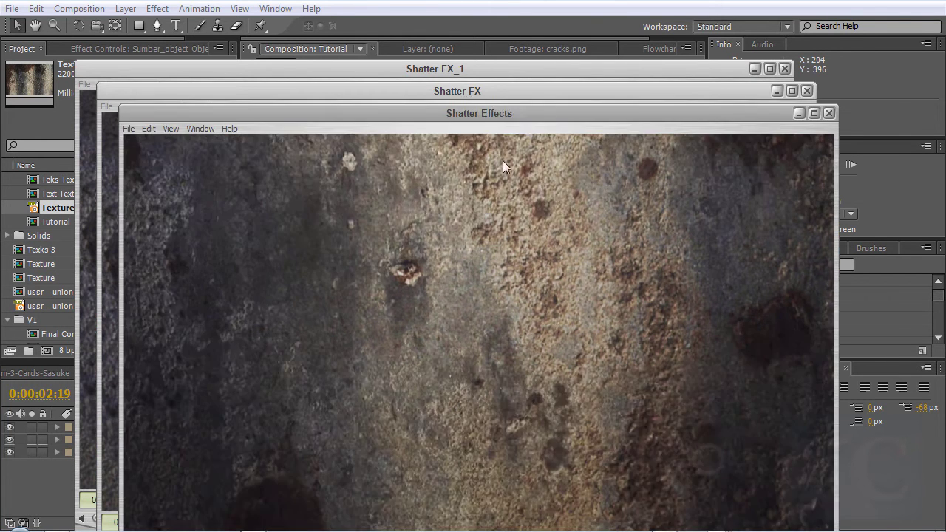
pyautogui.moveTo(540, 113); pyautogui.dragTo(676, 73)
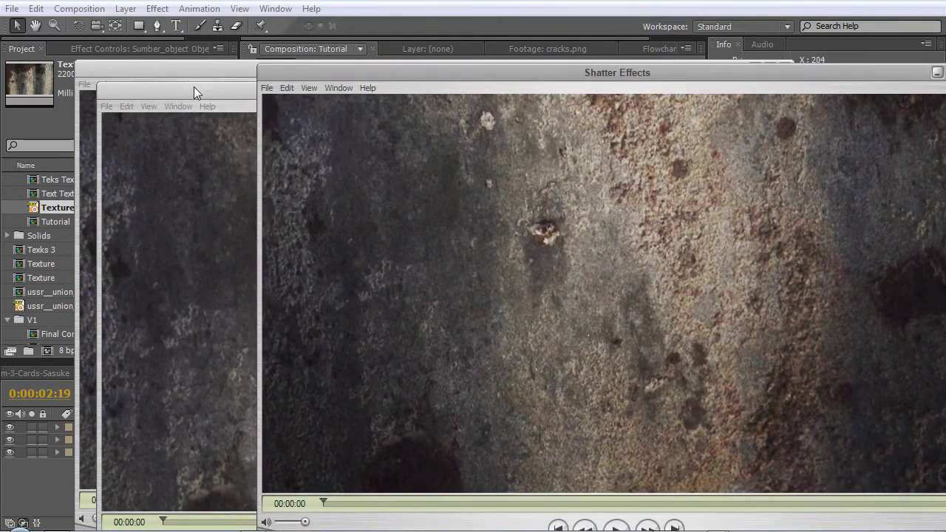
pyautogui.click(201, 82)
pyautogui.click(587, 63)
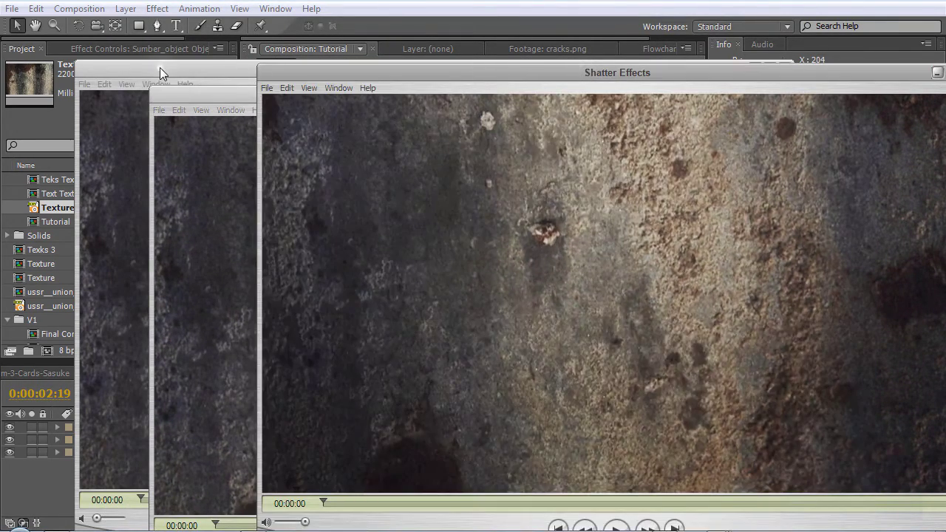
pyautogui.click(160, 67)
pyautogui.click(801, 138)
pyautogui.click(171, 134)
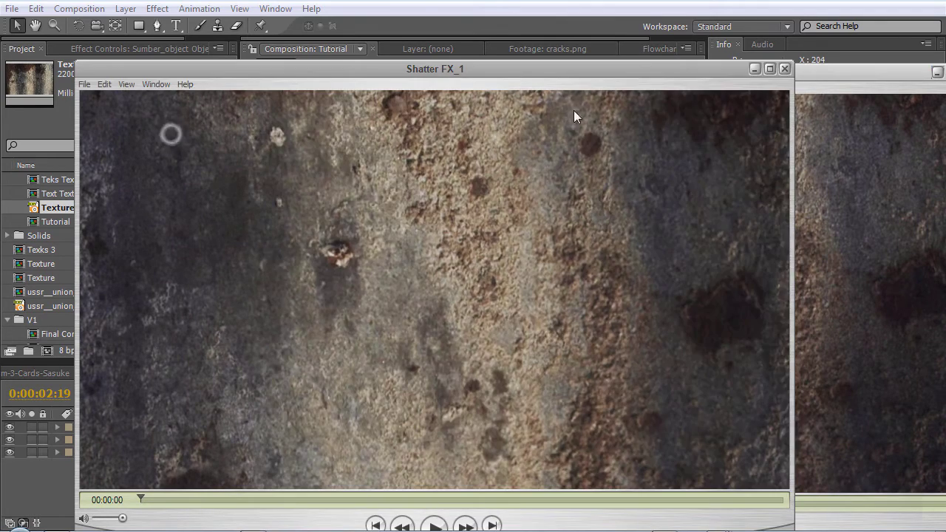
pyautogui.click(837, 131)
pyautogui.moveTo(556, 76); pyautogui.dragTo(505, 23)
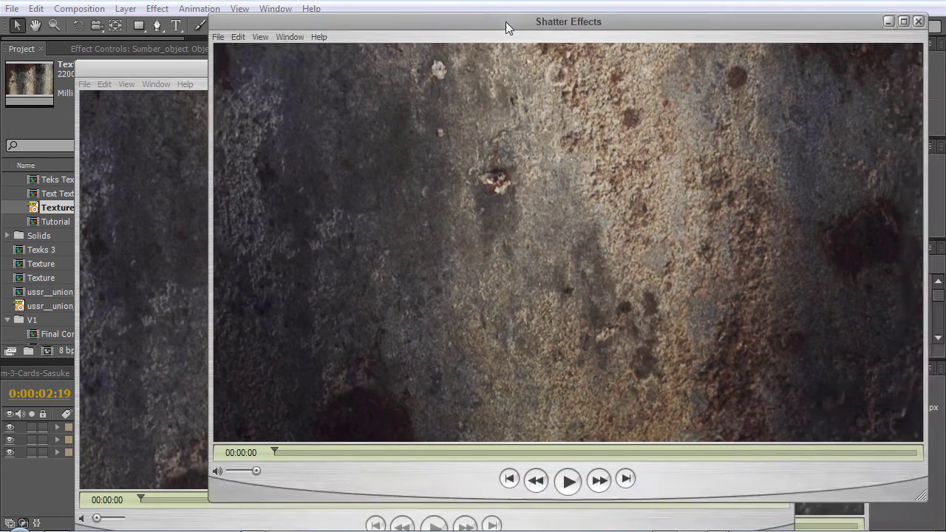
pyautogui.click(567, 479)
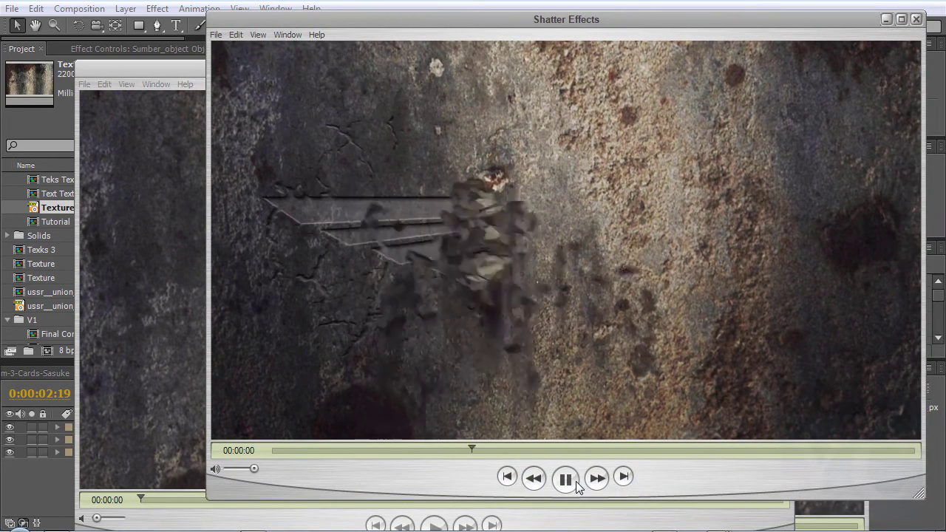
pyautogui.click(566, 480)
pyautogui.moveTo(676, 451)
pyautogui.mouseDown()
pyautogui.moveTo(604, 434)
pyautogui.moveTo(537, 439)
pyautogui.moveTo(796, 439)
pyautogui.mouseUp()
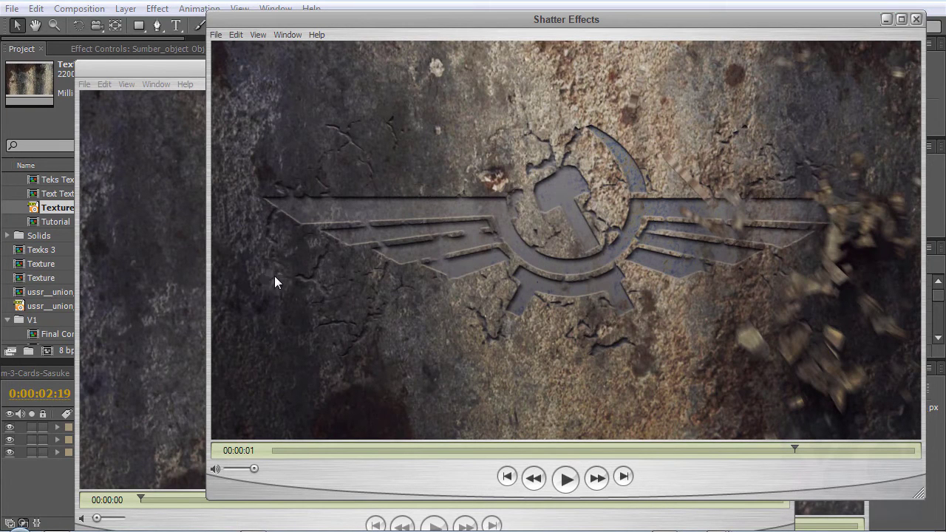
pyautogui.click(195, 164)
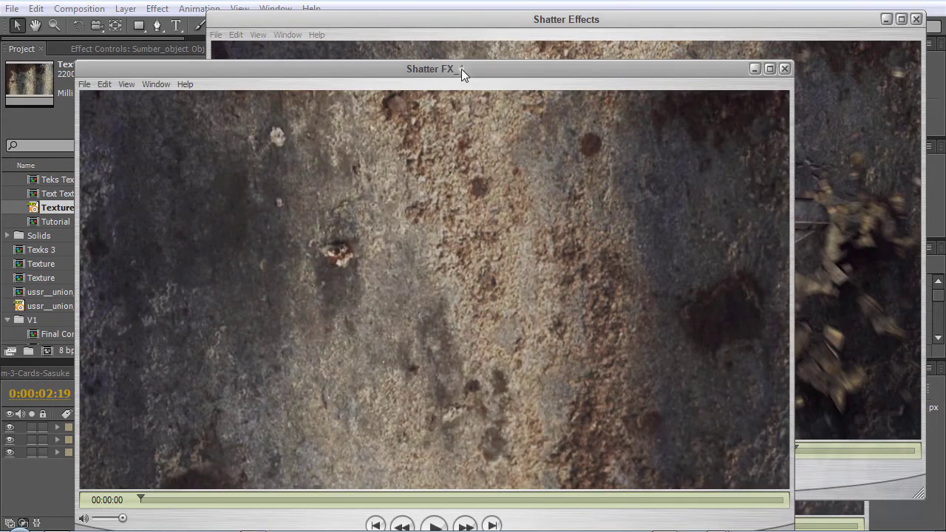
pyautogui.moveTo(462, 69); pyautogui.dragTo(505, 28)
pyautogui.click(482, 482)
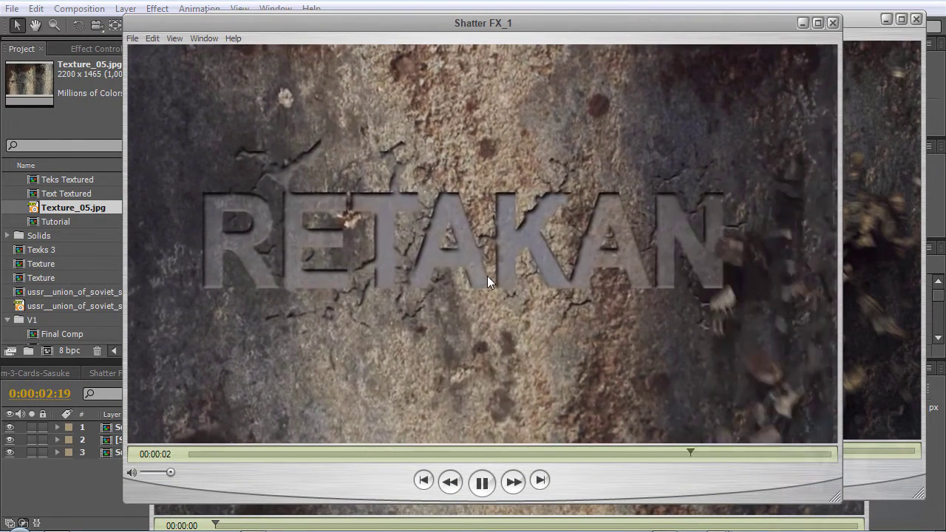
pyautogui.click(522, 524)
pyautogui.moveTo(477, 118); pyautogui.dragTo(474, 60)
pyautogui.click(507, 495)
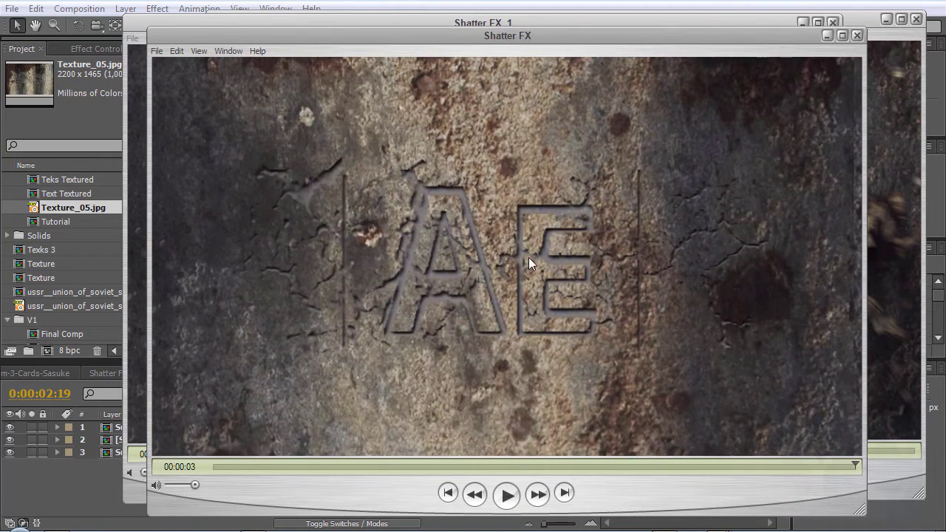
pyautogui.moveTo(669, 466)
pyautogui.mouseDown()
pyautogui.moveTo(180, 475)
pyautogui.moveTo(583, 457)
pyautogui.mouseUp()
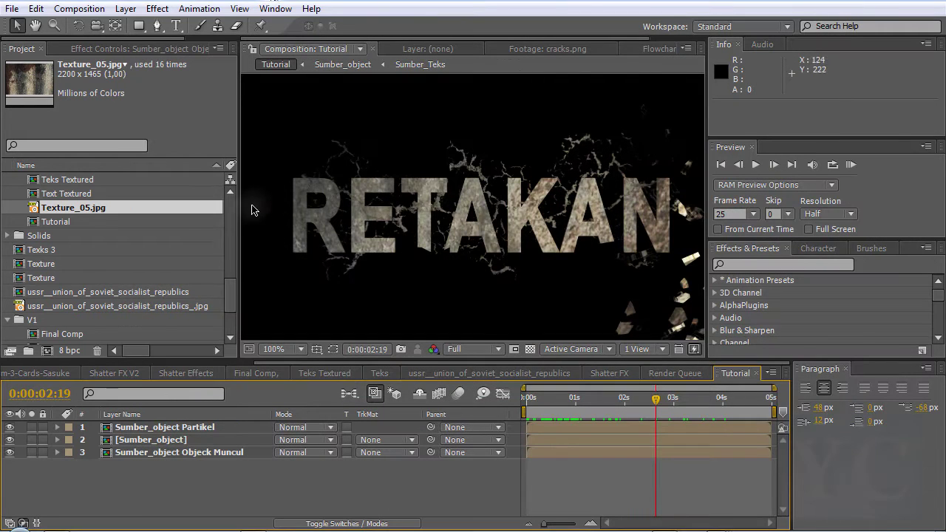
# - Open the cracks.png footage in its own Footage viewer
pyautogui.scroll(1, 231, 276)
pyautogui.moveTo(232, 275)
pyautogui.mouseDown()
pyautogui.moveTo(243, 209)
pyautogui.moveTo(233, 218)
pyautogui.mouseUp()
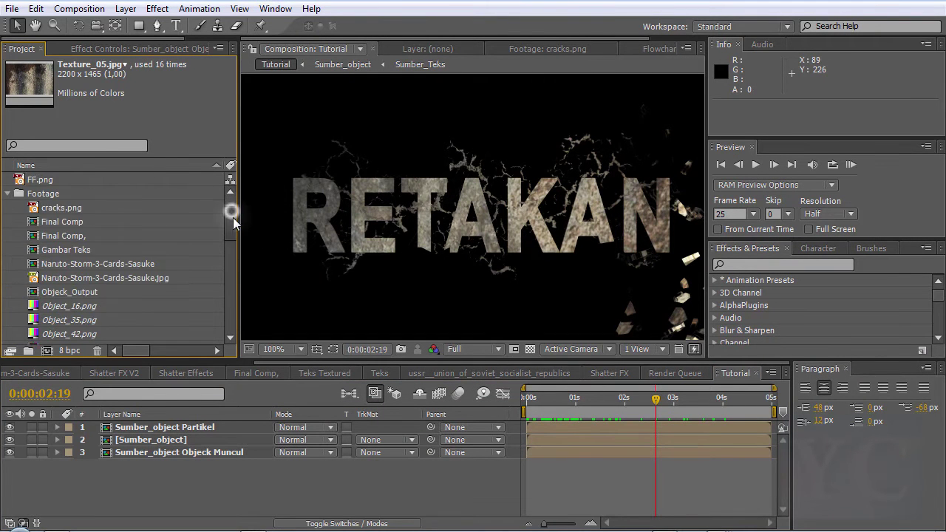
pyautogui.doubleClick(64, 208)
pyautogui.scroll(2, 393, 210)
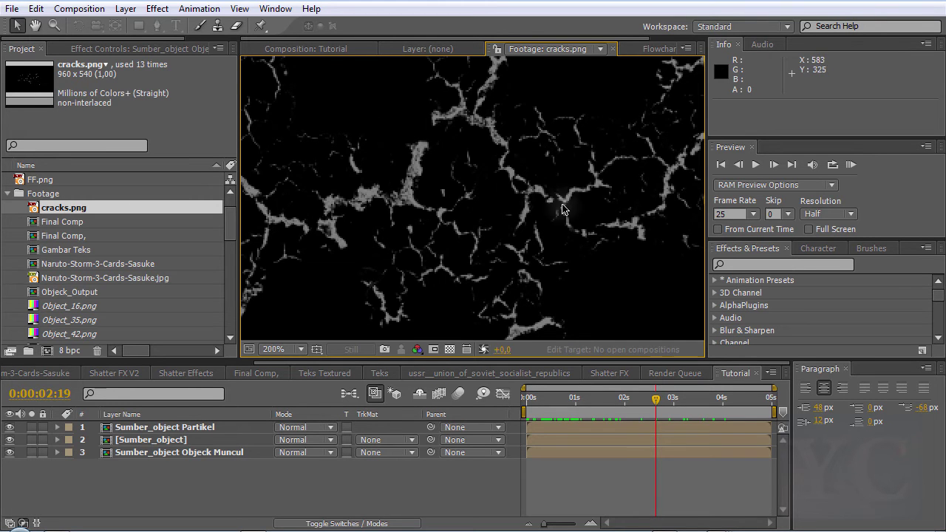
# - Toggle the transparency grid on and off while zooming the cracks.png view
pyautogui.click(451, 349)
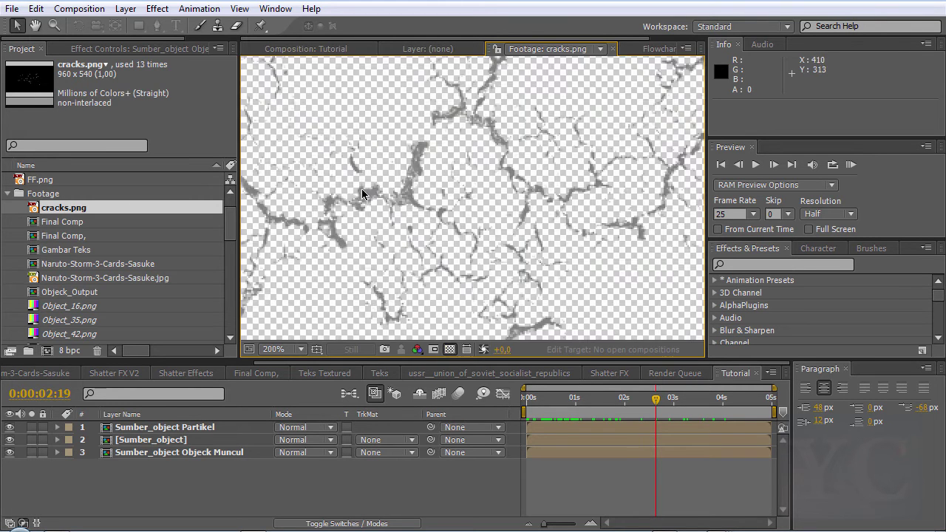
pyautogui.scroll(-1, 412, 199)
pyautogui.scroll(-1, 413, 199)
pyautogui.scroll(-1, 464, 166)
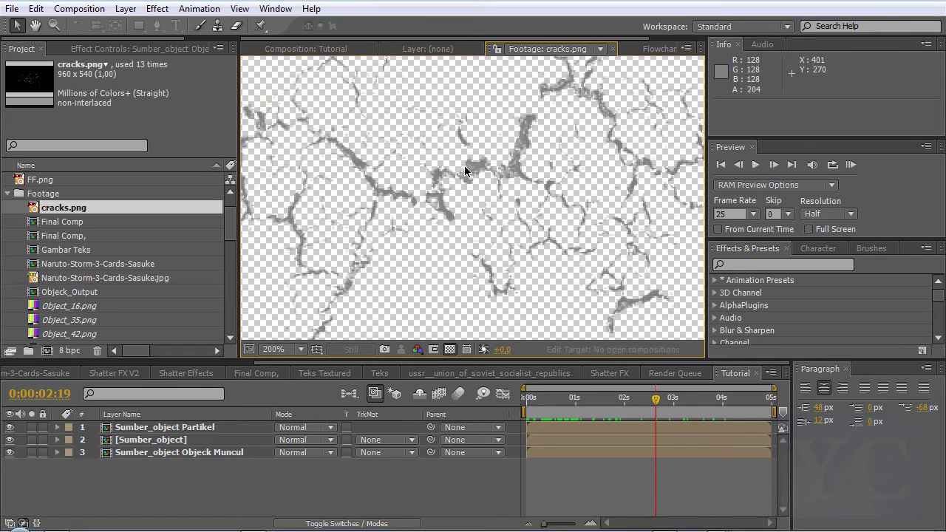
pyautogui.scroll(-1, 418, 172)
pyautogui.scroll(2, 529, 171)
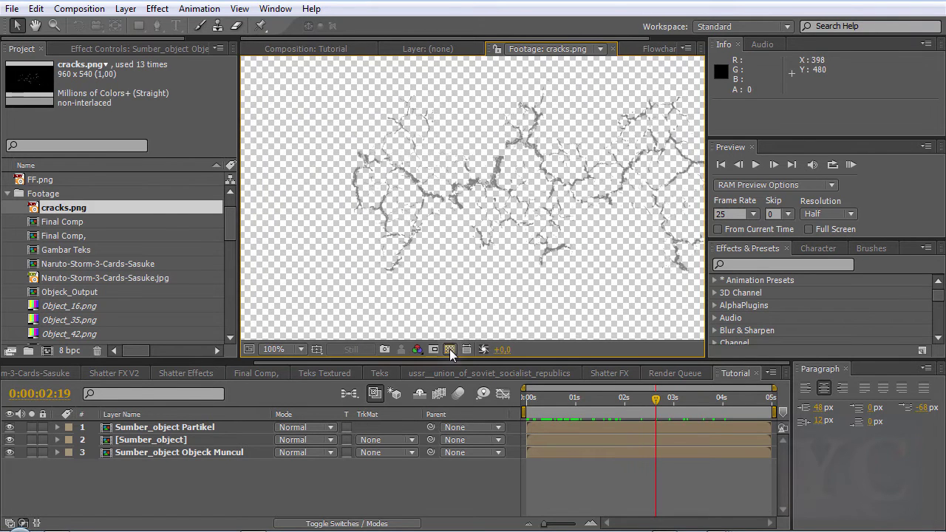
pyautogui.click(449, 349)
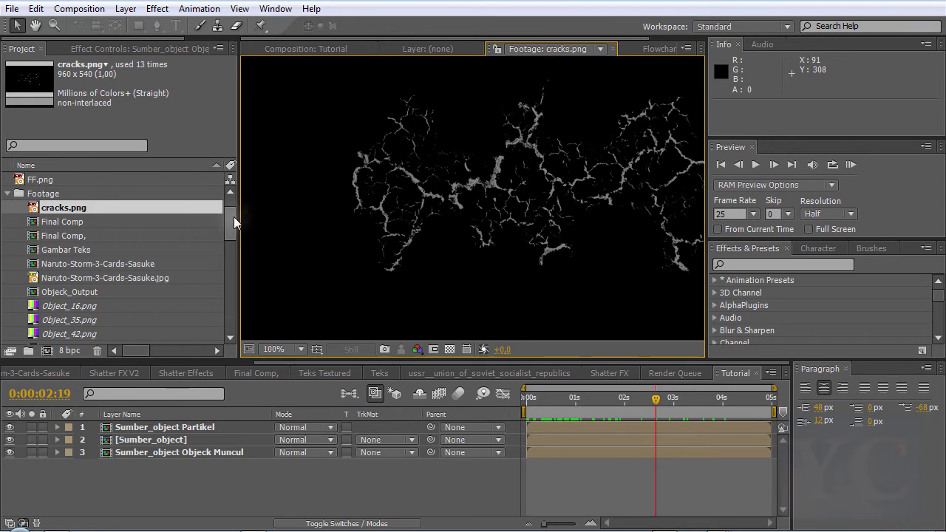
pyautogui.moveTo(233, 217); pyautogui.dragTo(234, 284)
# - Open the Texture_05.jpg stone texture footage in its own viewer
pyautogui.click(103, 238)
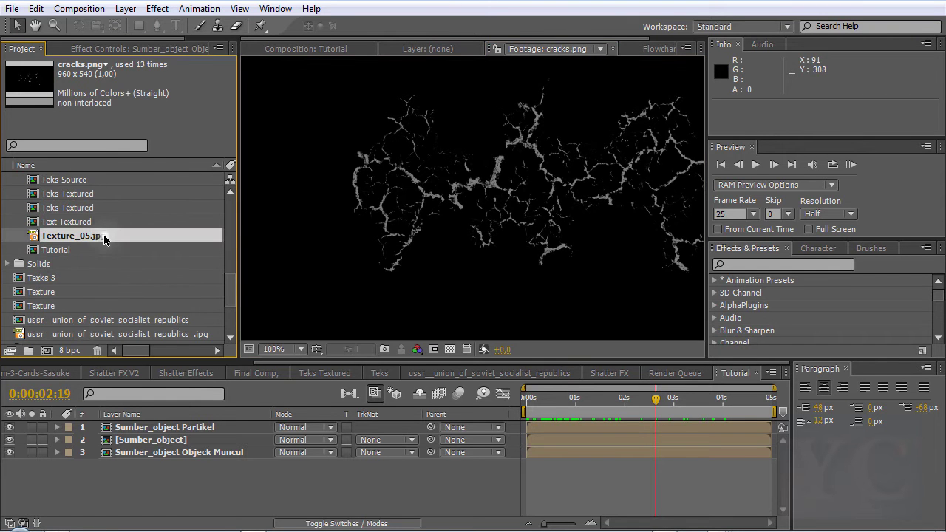
pyautogui.doubleClick(103, 238)
pyautogui.scroll(-3, 443, 217)
pyautogui.scroll(3, 469, 217)
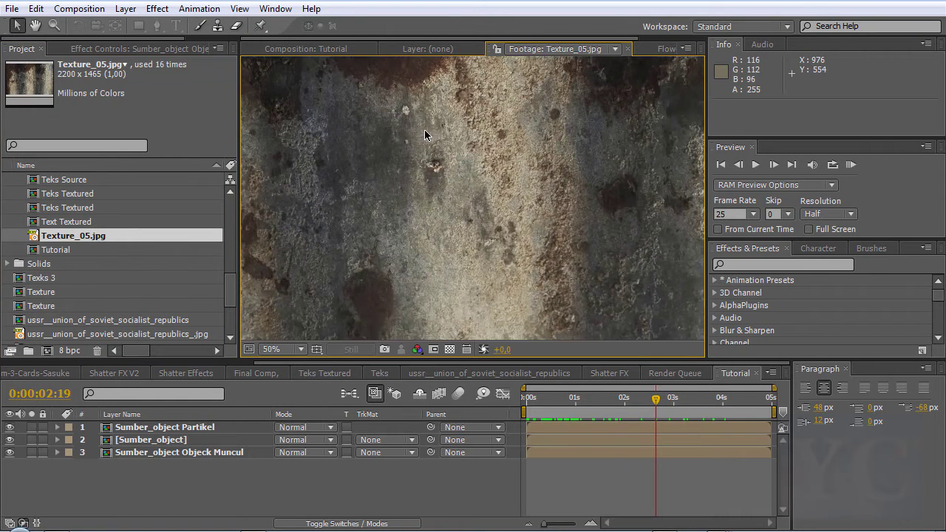
# - Pan and zoom across the stone texture, then return to the Tutorial composition
pyautogui.moveTo(425, 135); pyautogui.dragTo(485, 180)
pyautogui.scroll(-2, 467, 230)
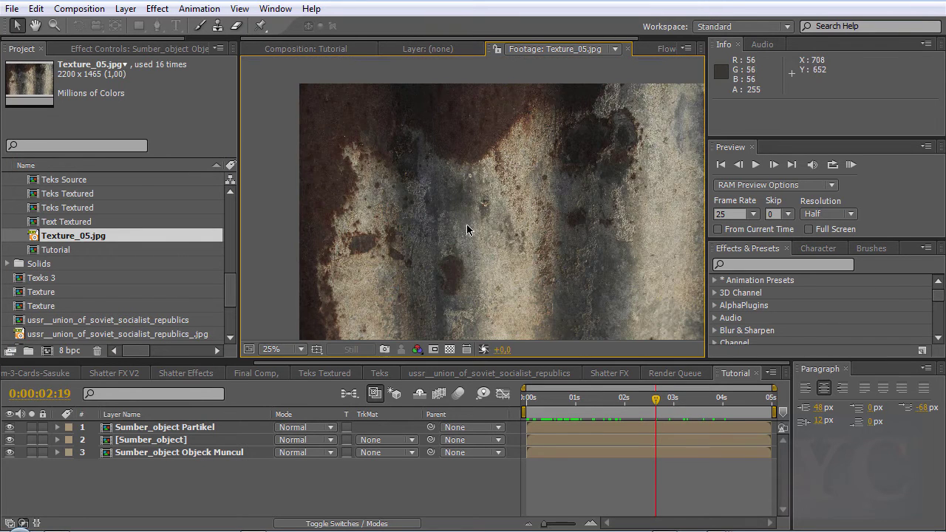
pyautogui.scroll(2, 547, 229)
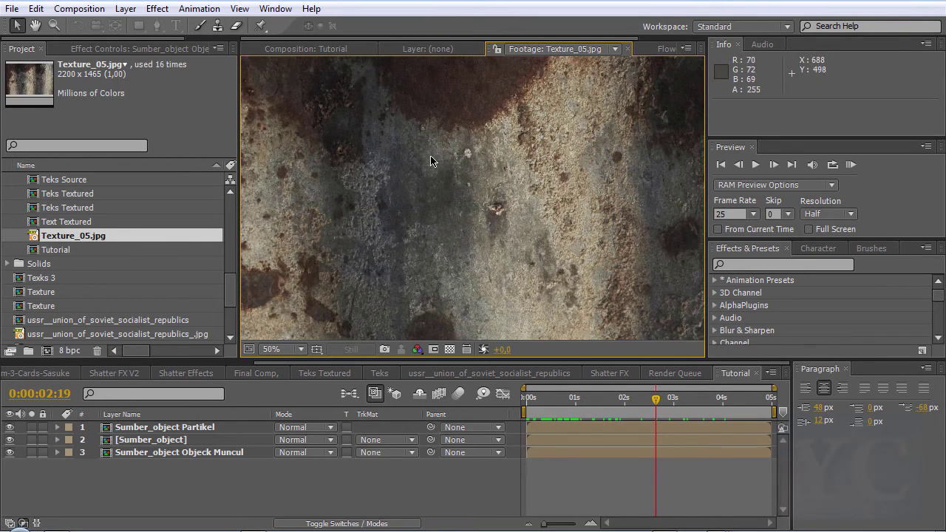
pyautogui.moveTo(444, 138); pyautogui.dragTo(380, 169)
pyautogui.moveTo(518, 219)
pyautogui.mouseDown()
pyautogui.moveTo(458, 189)
pyautogui.moveTo(500, 258)
pyautogui.moveTo(476, 226)
pyautogui.moveTo(359, 203)
pyautogui.mouseUp()
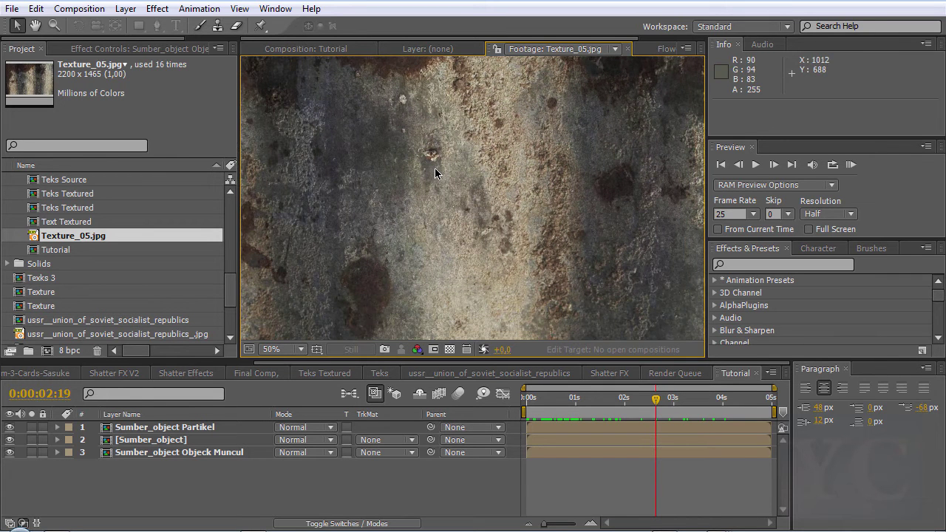
pyautogui.scroll(-2, 434, 167)
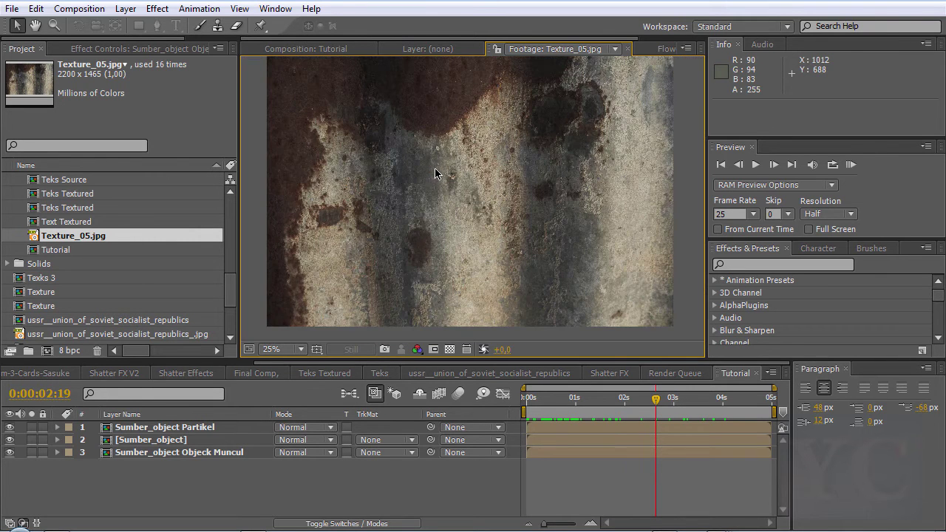
pyautogui.scroll(2, 444, 152)
pyautogui.moveTo(433, 214)
pyautogui.mouseDown()
pyautogui.moveTo(490, 243)
pyautogui.moveTo(433, 205)
pyautogui.mouseUp()
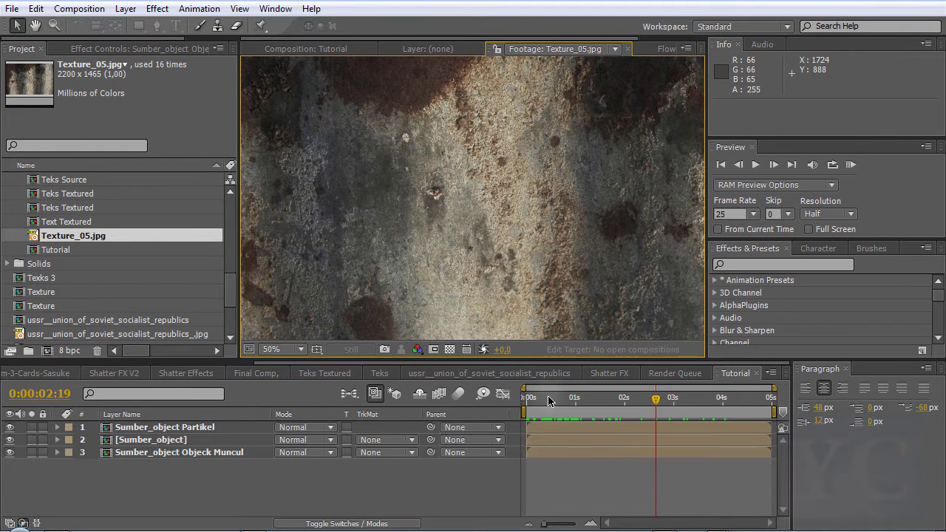
pyautogui.click(635, 399)
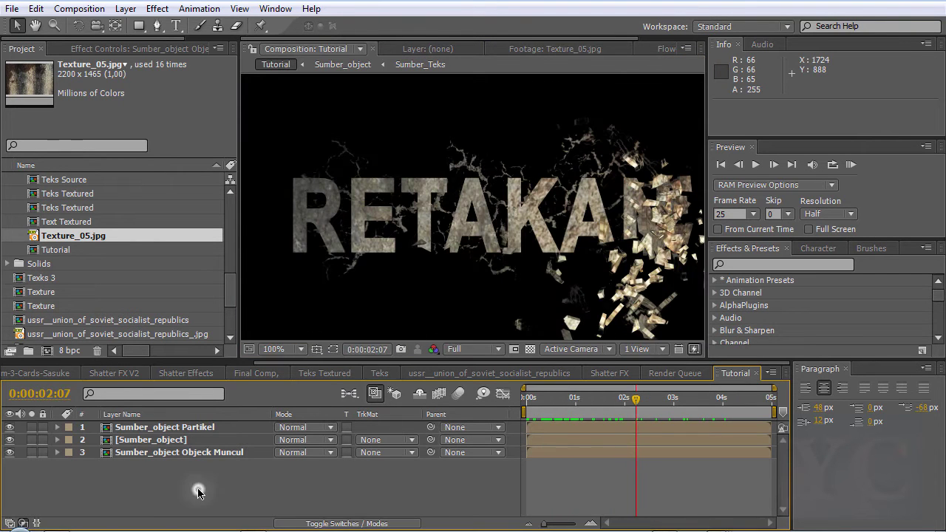
# - Create a new 720×480 composition named Tutorial with a 25 fps frame rate
pyautogui.click(79, 10)
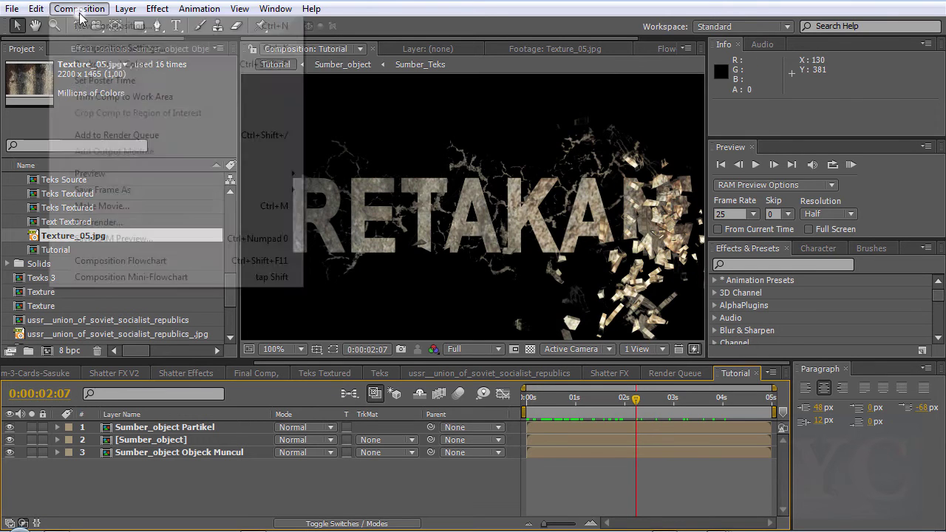
pyautogui.click(85, 26)
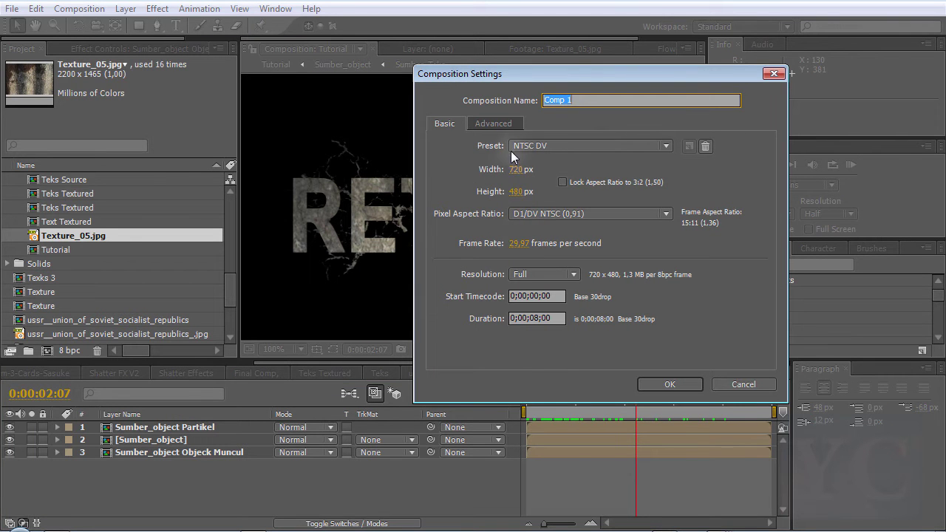
pyautogui.click(519, 243)
pyautogui.write('25')
pyautogui.click(711, 263)
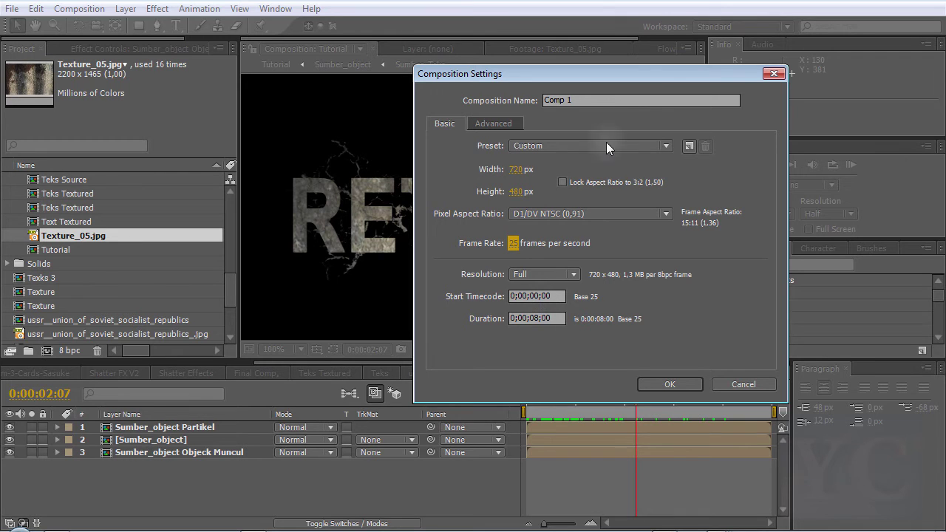
pyautogui.click(609, 102)
pyautogui.write('Tutorial')
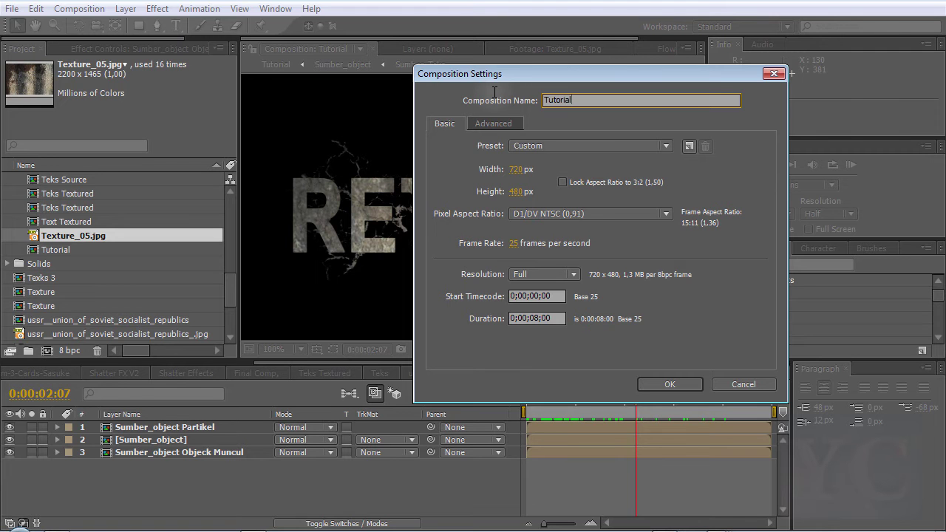
pyautogui.click(675, 383)
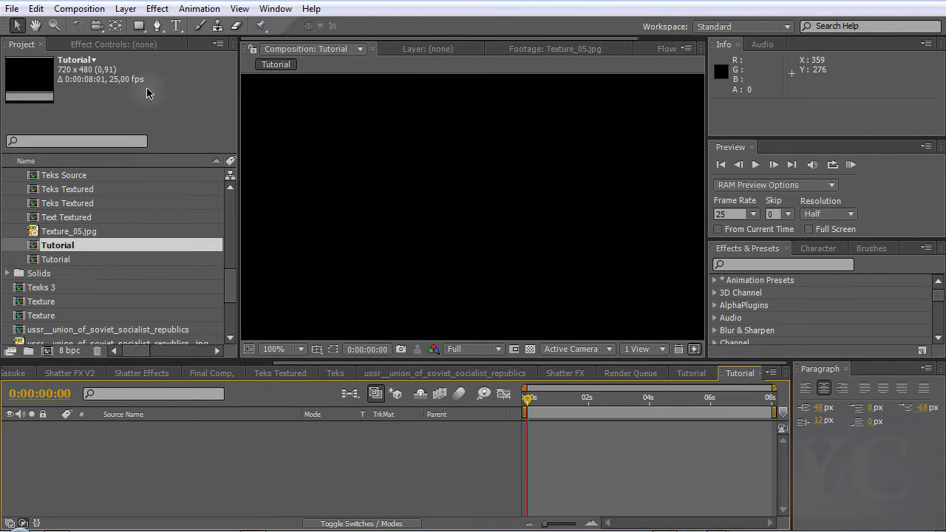
# - Add a text layer reading INDONESIA, commit it, and move it into the frame
pyautogui.click(177, 26)
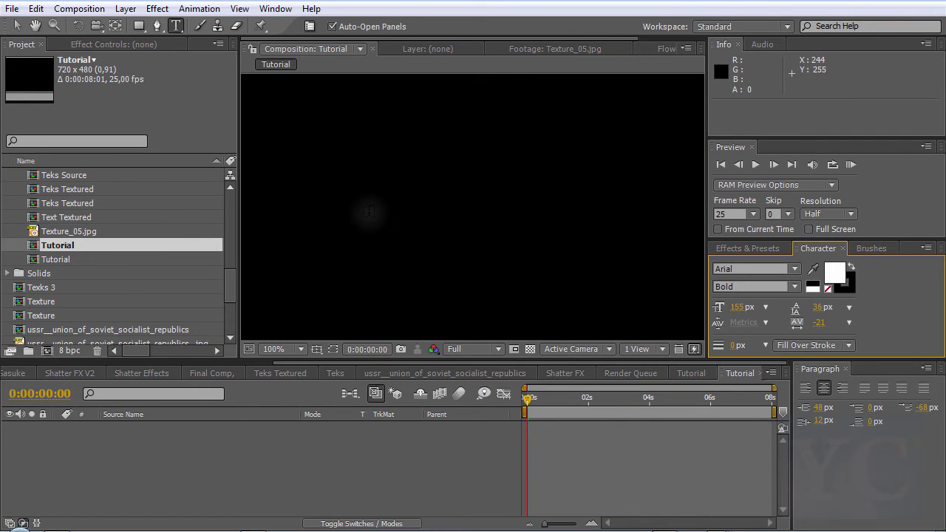
pyautogui.click(355, 211)
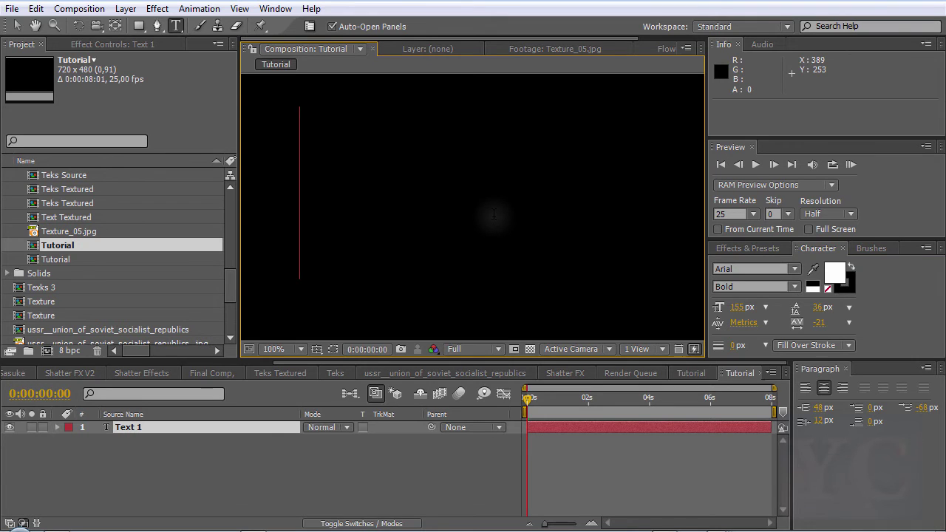
pyautogui.write('IND')
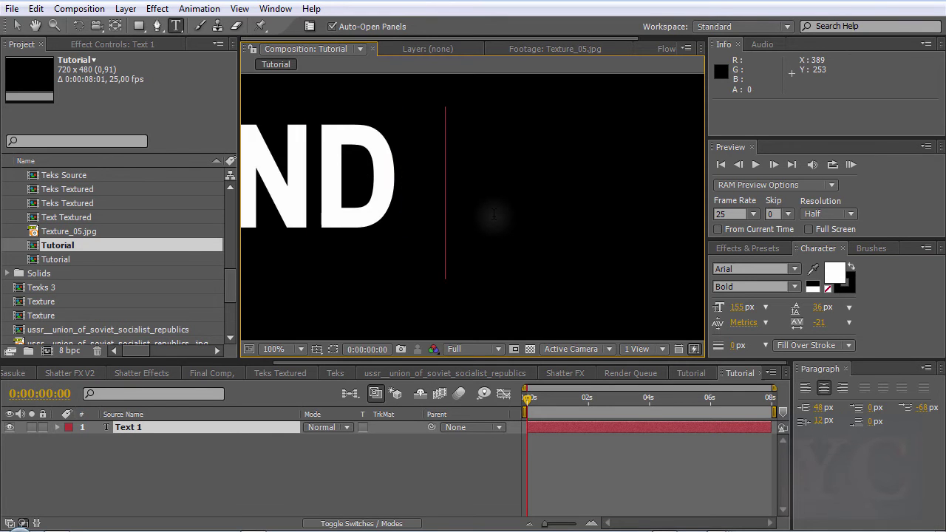
pyautogui.write('ONES')
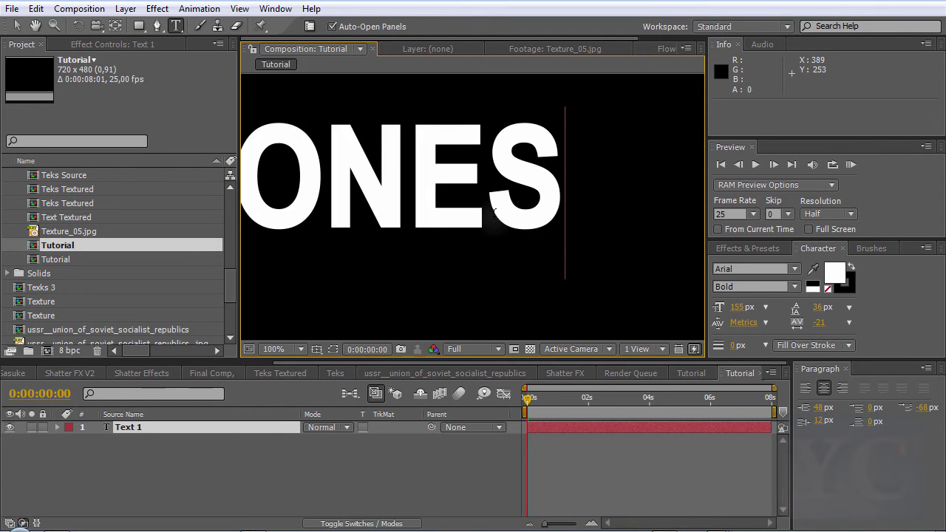
pyautogui.write('IA')
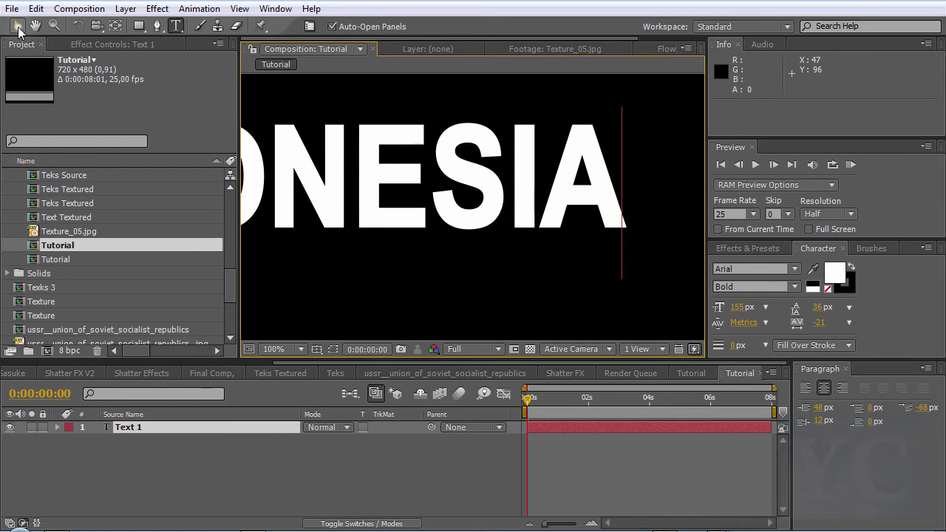
pyautogui.click(19, 28)
pyautogui.moveTo(330, 131); pyautogui.dragTo(481, 186)
pyautogui.scroll(-2, 488, 222)
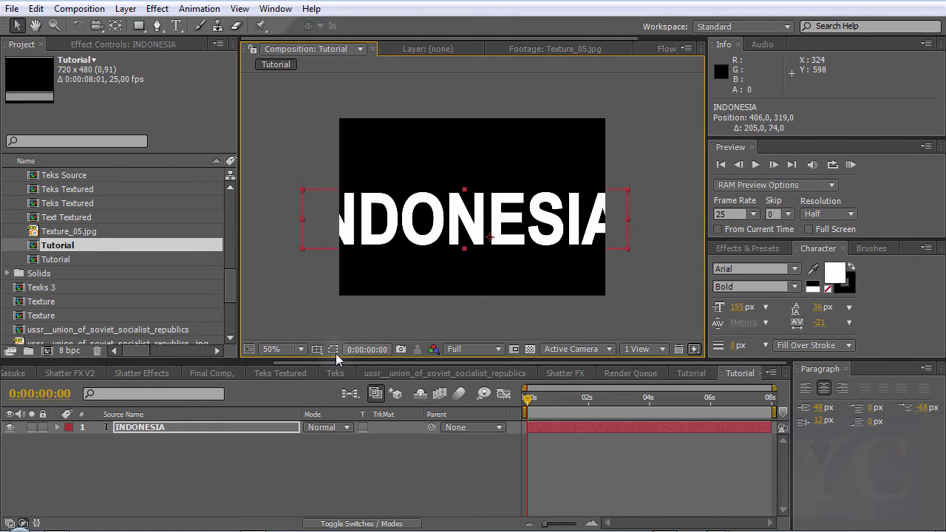
# - Fit the view, show title/action safe guides, and scale INDONESIA to about 67%, centred
pyautogui.click(285, 349)
pyautogui.click(320, 96)
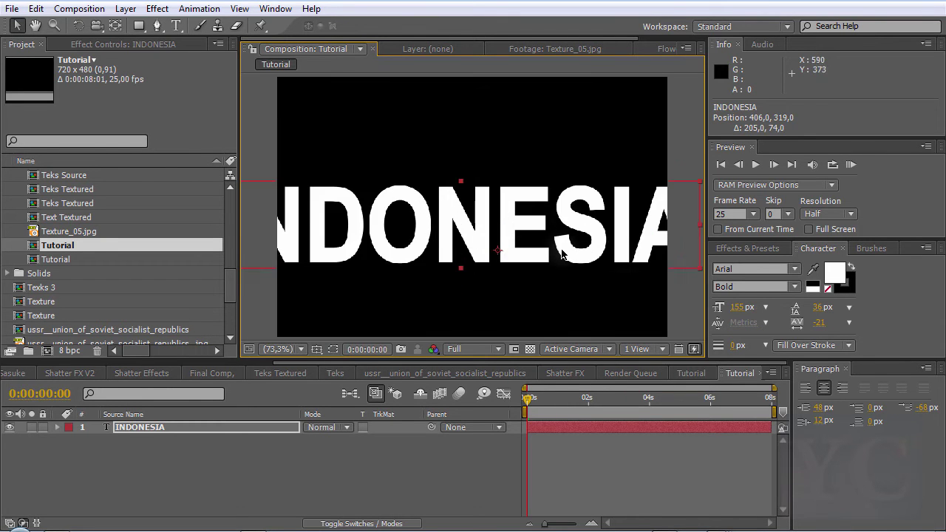
pyautogui.moveTo(667, 253); pyautogui.dragTo(678, 240)
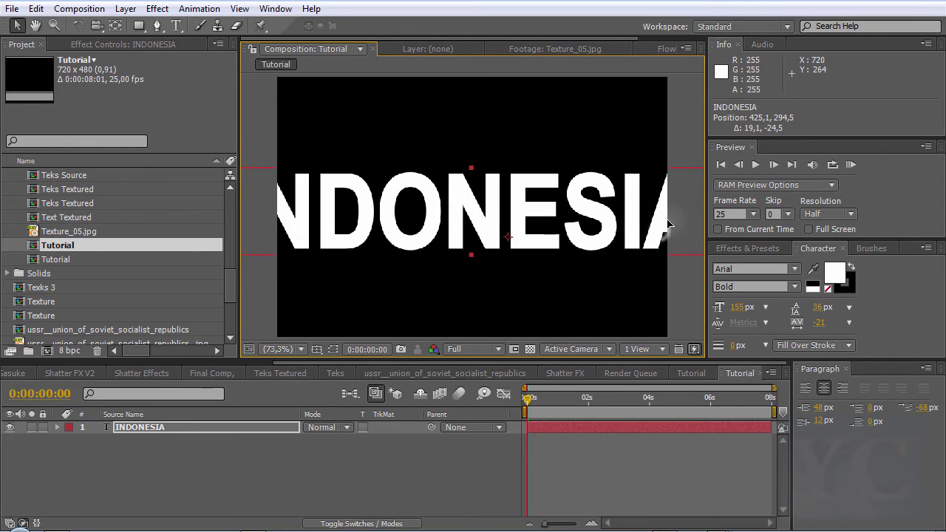
pyautogui.click(316, 349)
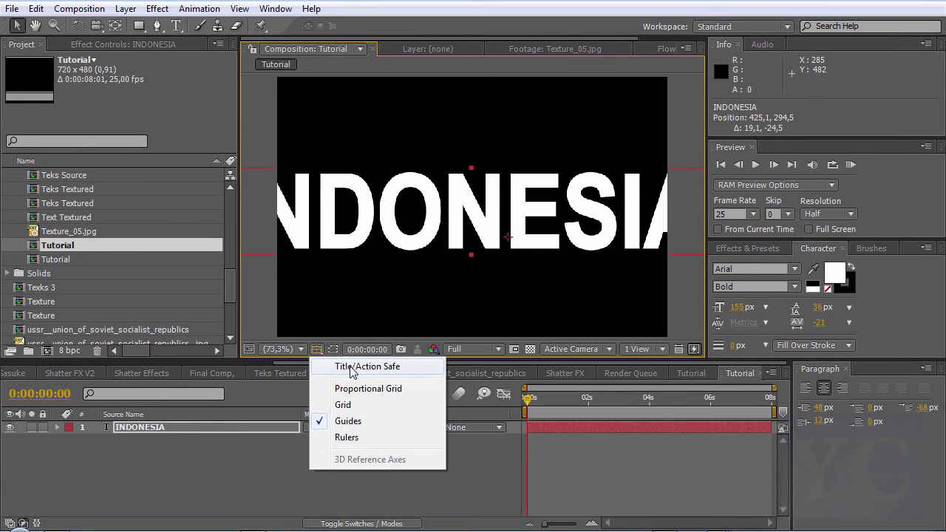
pyautogui.click(351, 366)
pyautogui.moveTo(558, 211); pyautogui.dragTo(503, 203)
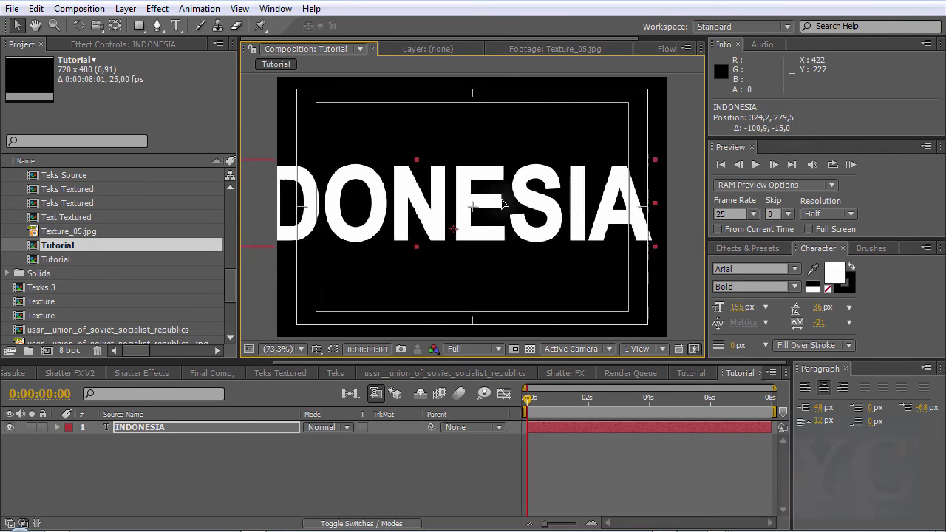
pyautogui.moveTo(655, 246); pyautogui.dragTo(618, 244)
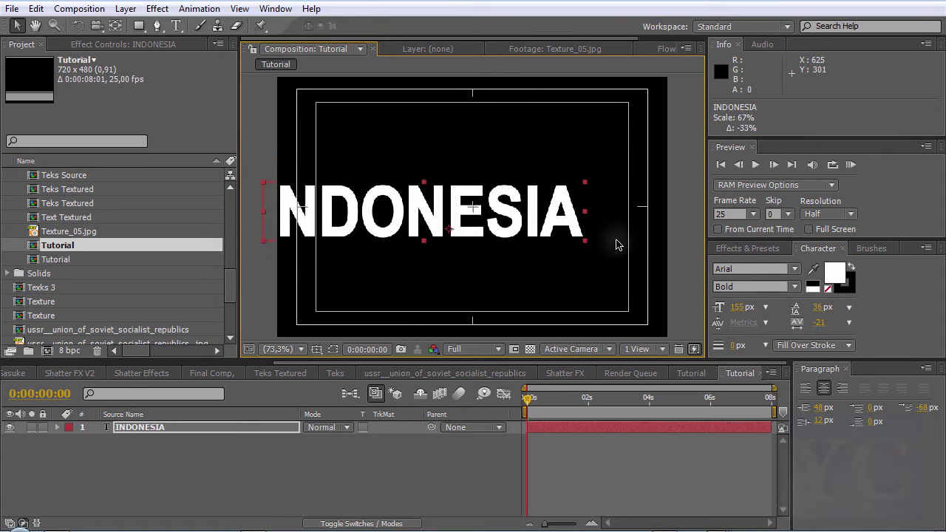
pyautogui.moveTo(524, 210); pyautogui.dragTo(579, 208)
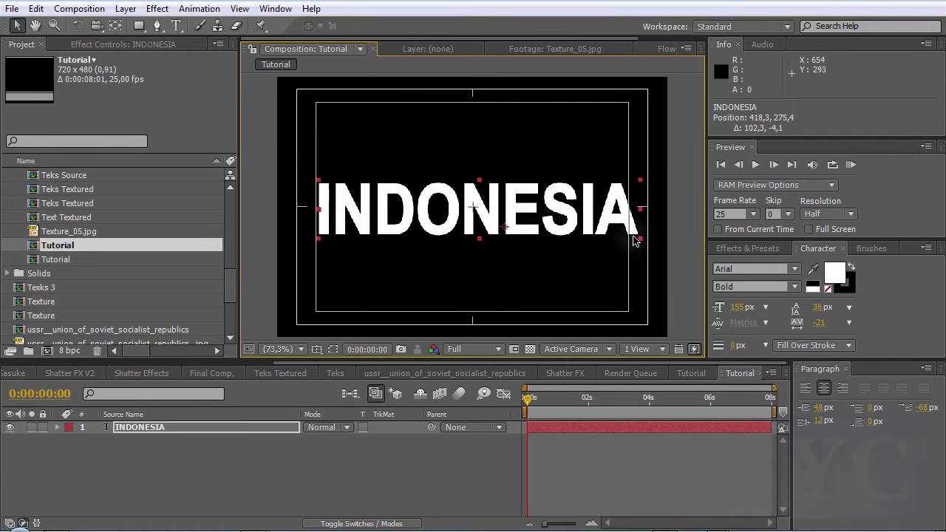
pyautogui.moveTo(634, 240); pyautogui.dragTo(574, 222)
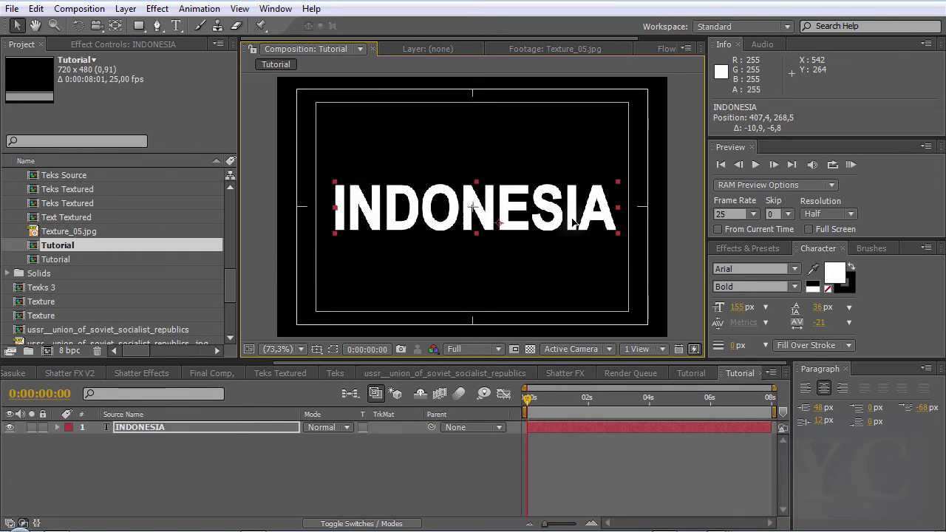
# - Place the cracks.png footage as a layer above the INDONESIA text
pyautogui.click(247, 462)
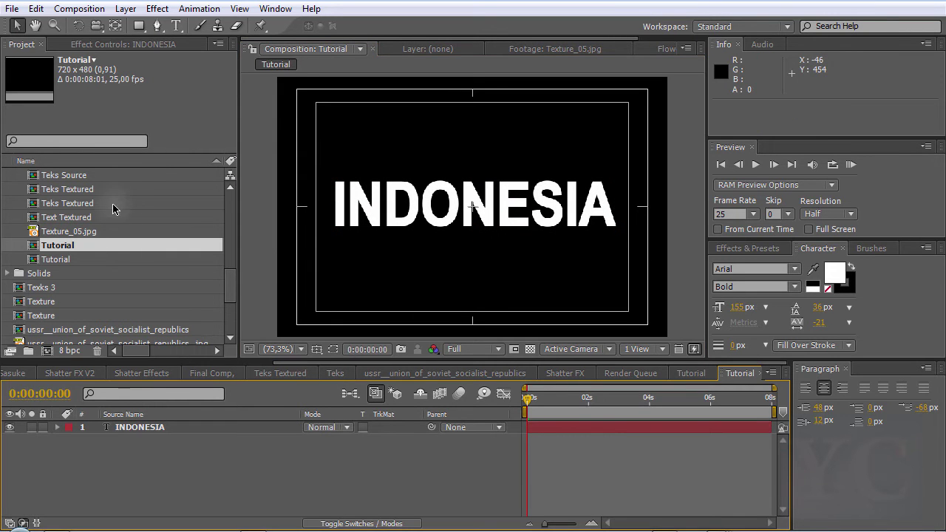
pyautogui.moveTo(232, 283); pyautogui.dragTo(234, 213)
pyautogui.moveTo(60, 231); pyautogui.dragTo(191, 429)
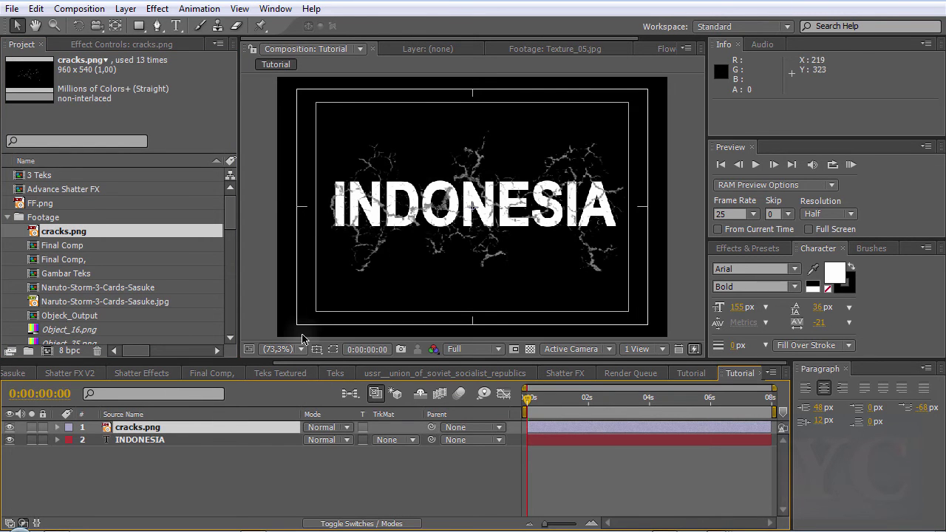
# - Select the cracks.png and INDONESIA layers and pre-compose them as Teks Output
pyautogui.click(170, 471)
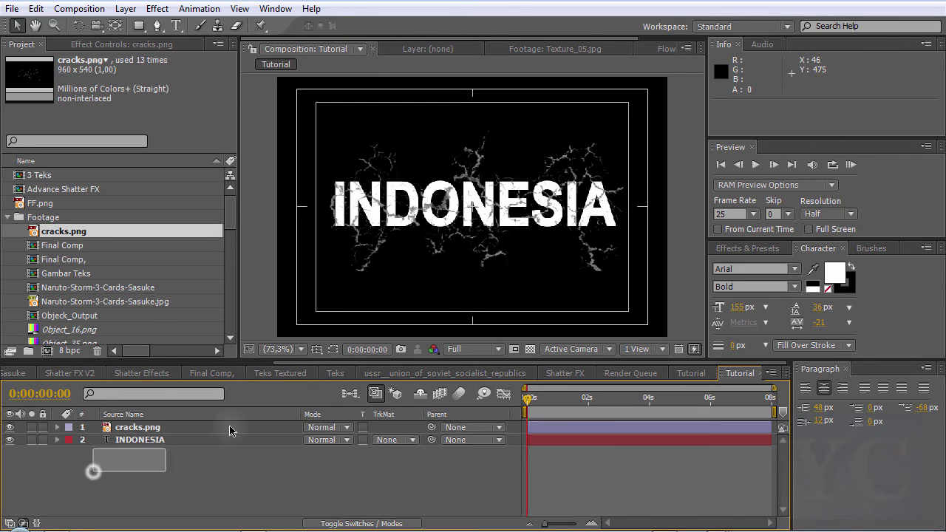
pyautogui.moveTo(230, 431); pyautogui.dragTo(230, 429)
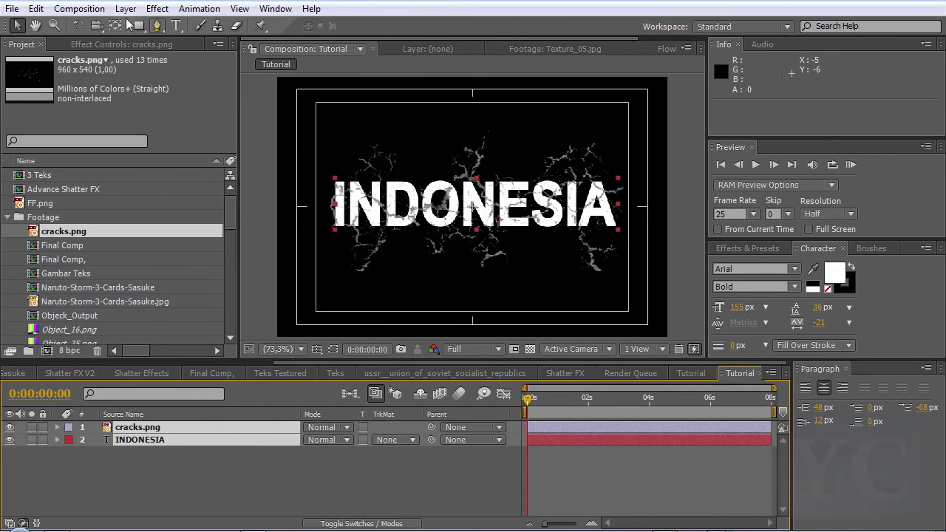
pyautogui.click(126, 8)
pyautogui.click(148, 526)
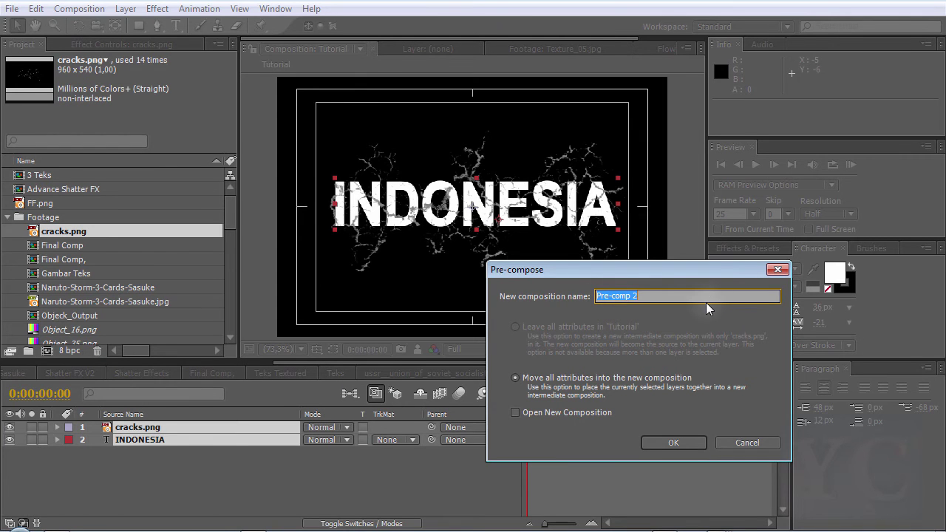
pyautogui.write('Teks Outp')
pyautogui.write('ut')
pyautogui.click(678, 437)
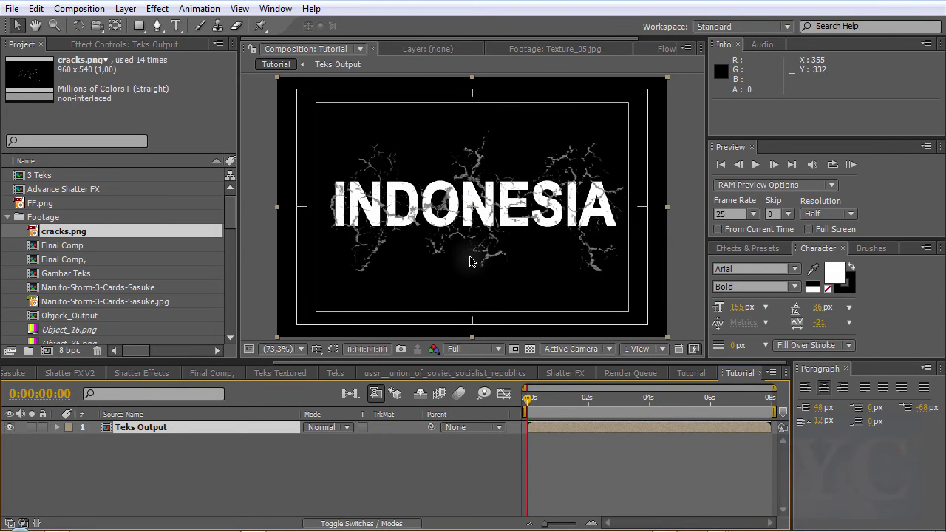
# - Add Texture_05.jpg to Tutorial and reorder its layer beneath Teks Output
pyautogui.click(268, 440)
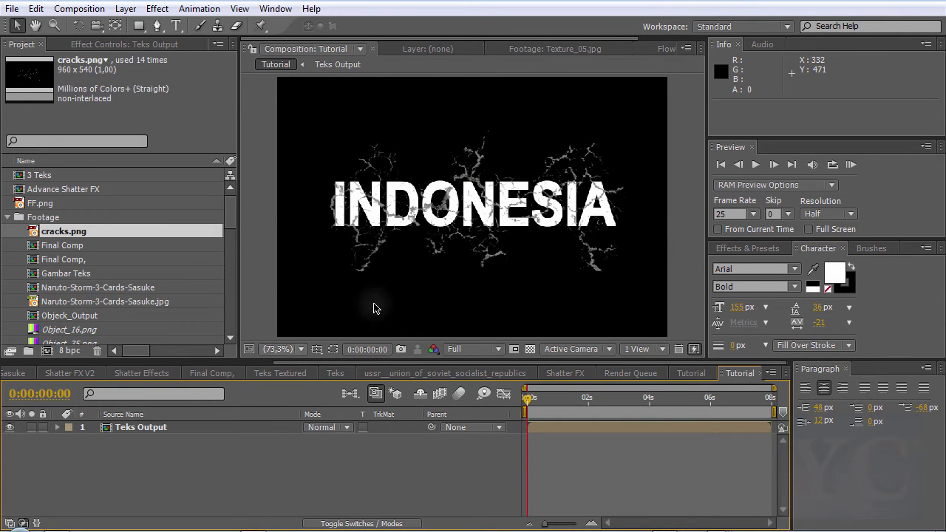
pyautogui.scroll(-2, 131, 300)
pyautogui.scroll(-4, 135, 302)
pyautogui.scroll(-5, 135, 302)
pyautogui.scroll(-5, 134, 302)
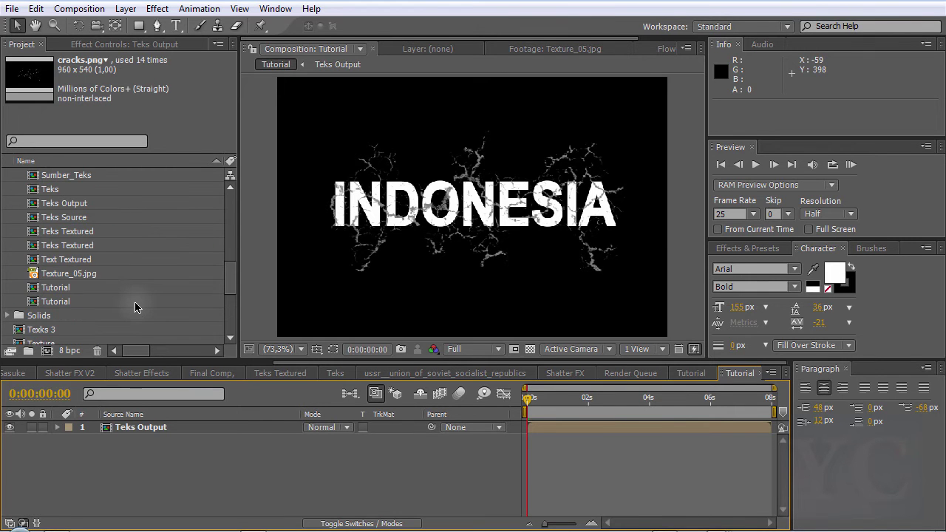
pyautogui.click(71, 275)
pyautogui.moveTo(99, 273)
pyautogui.mouseDown()
pyautogui.moveTo(122, 433)
pyautogui.moveTo(131, 436)
pyautogui.mouseUp()
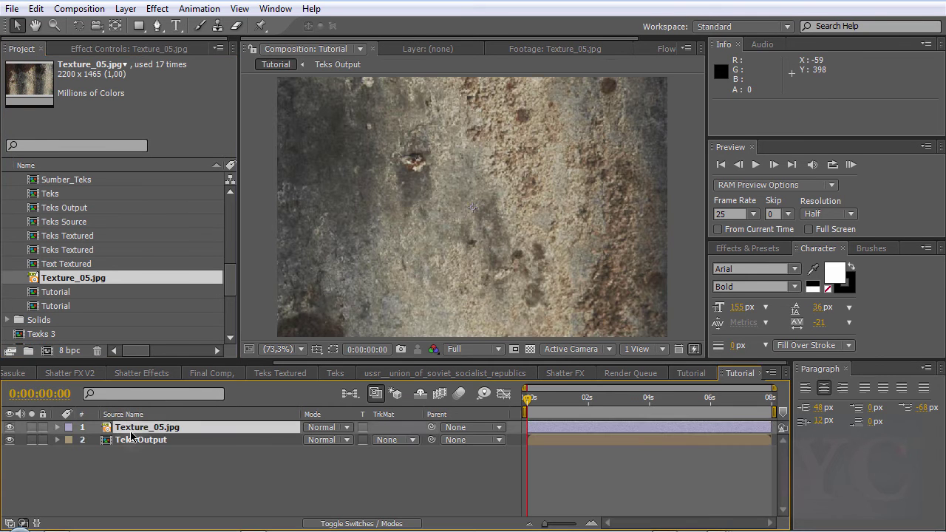
pyautogui.click(146, 429)
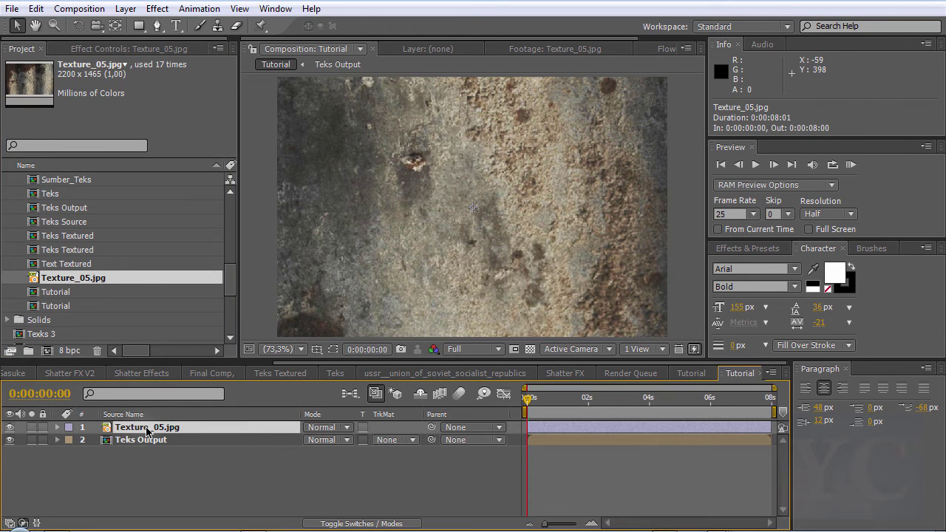
pyautogui.moveTo(145, 429); pyautogui.dragTo(149, 448)
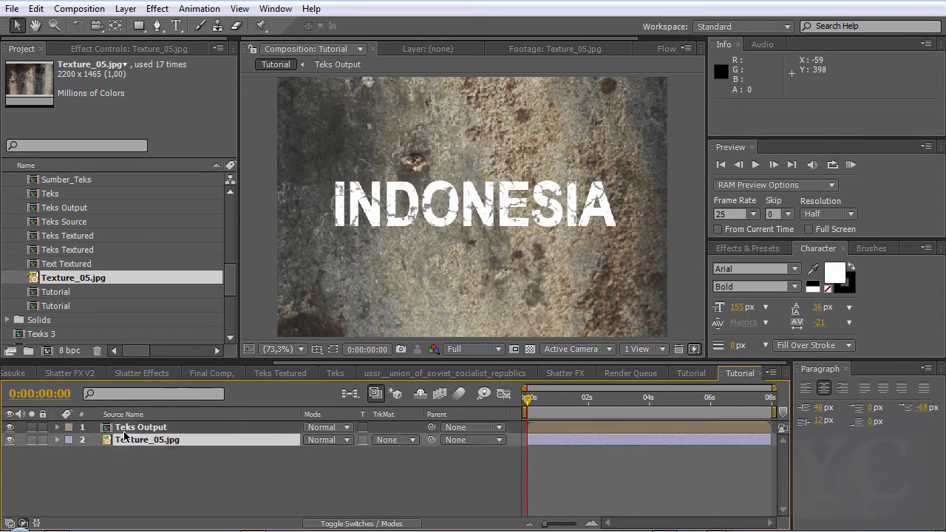
pyautogui.click(143, 429)
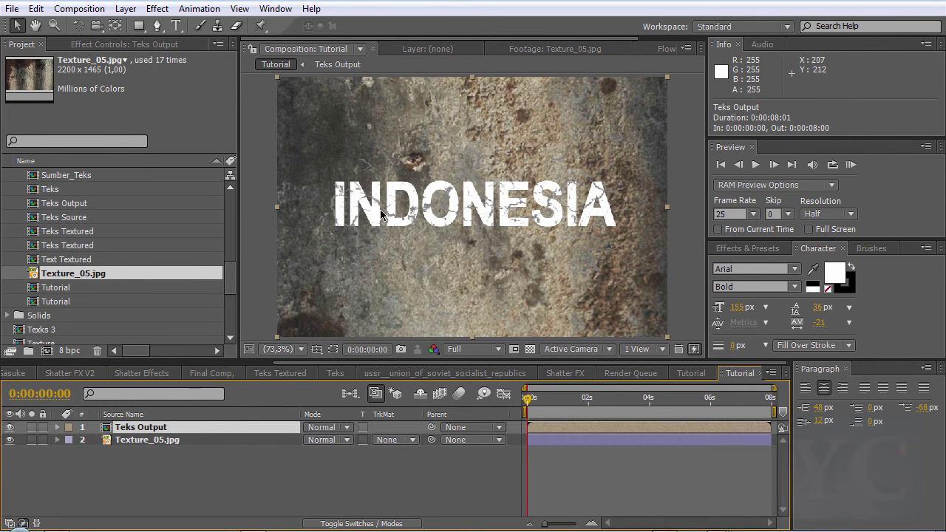
# - Set Texture_05.jpg's track matte to Alpha so the stone fills only INDONESIA
pyautogui.click(10, 440)
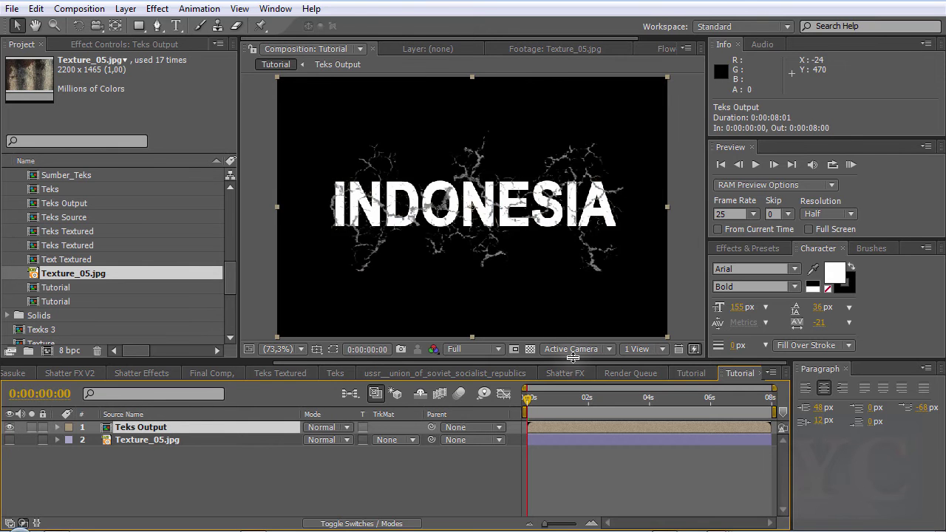
pyautogui.click(530, 349)
pyautogui.click(530, 349)
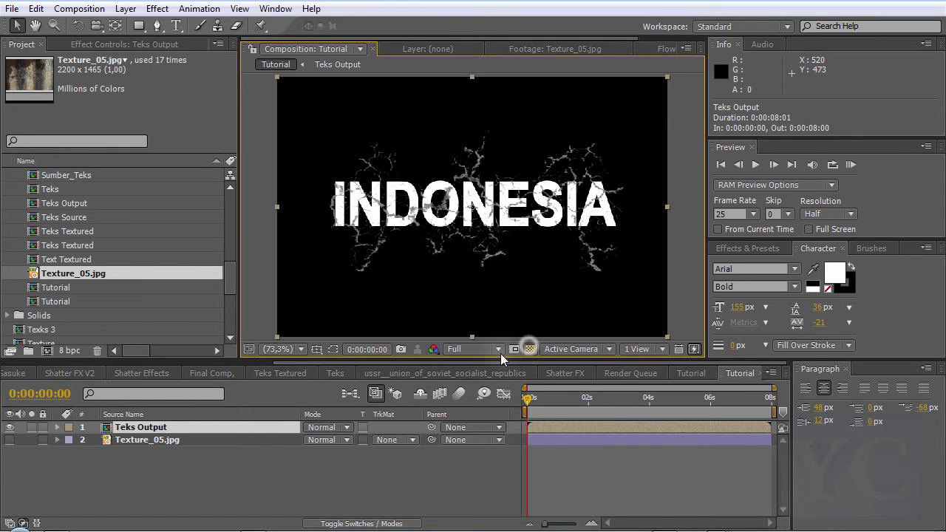
pyautogui.click(10, 440)
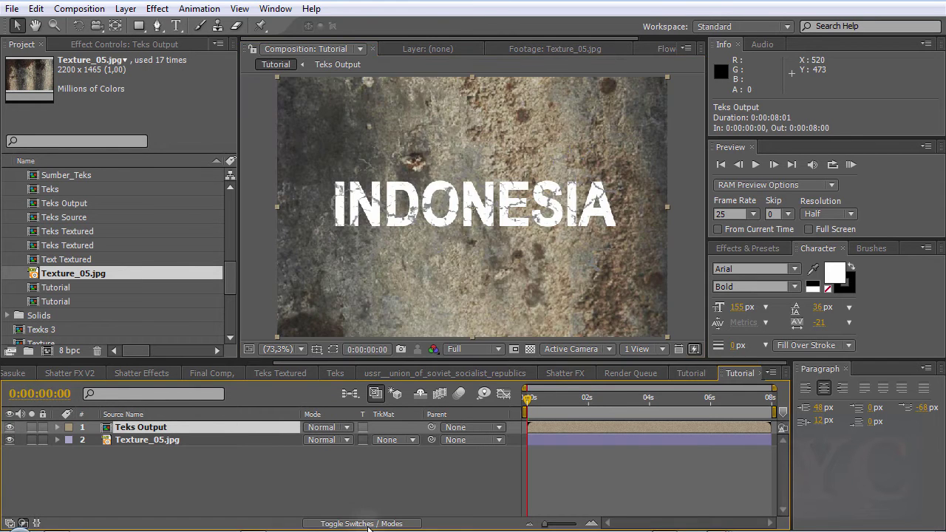
pyautogui.click(399, 440)
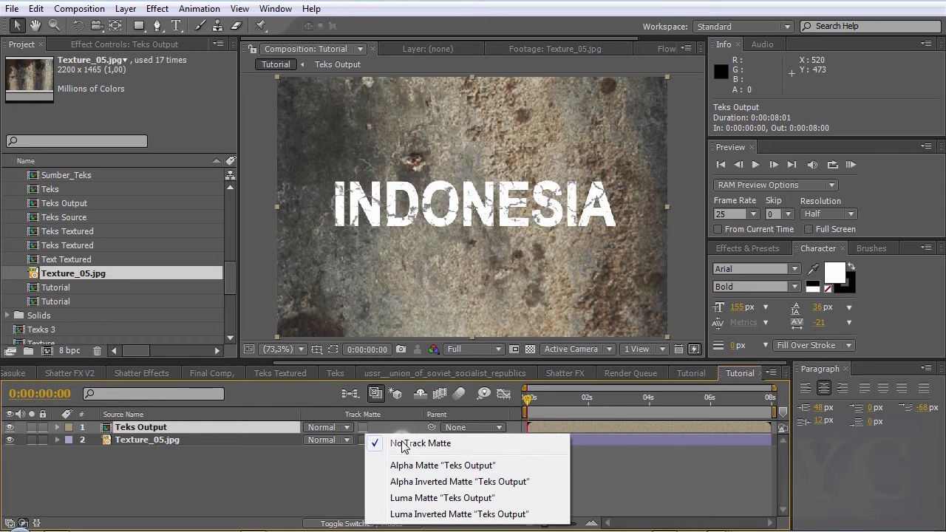
pyautogui.click(417, 466)
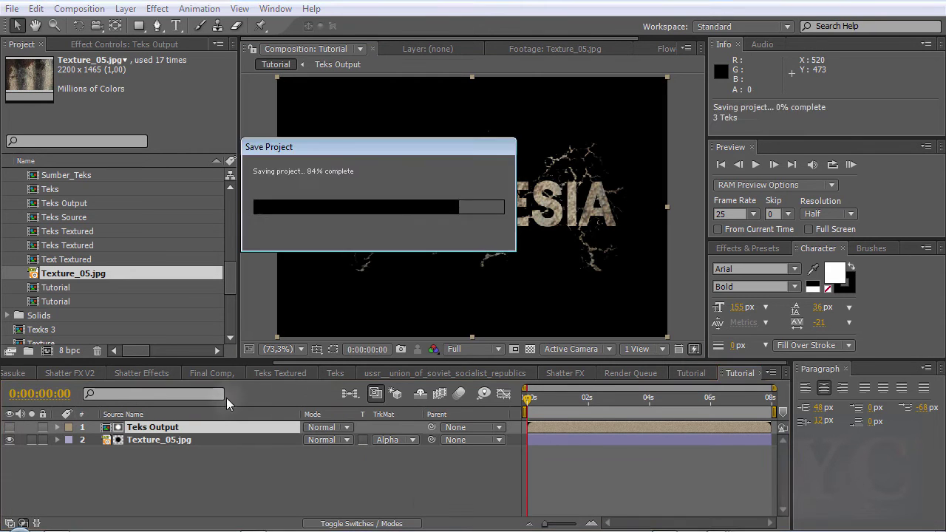
# - Show the Mode and TrkMat columns and select both timeline layers
pyautogui.click(336, 473)
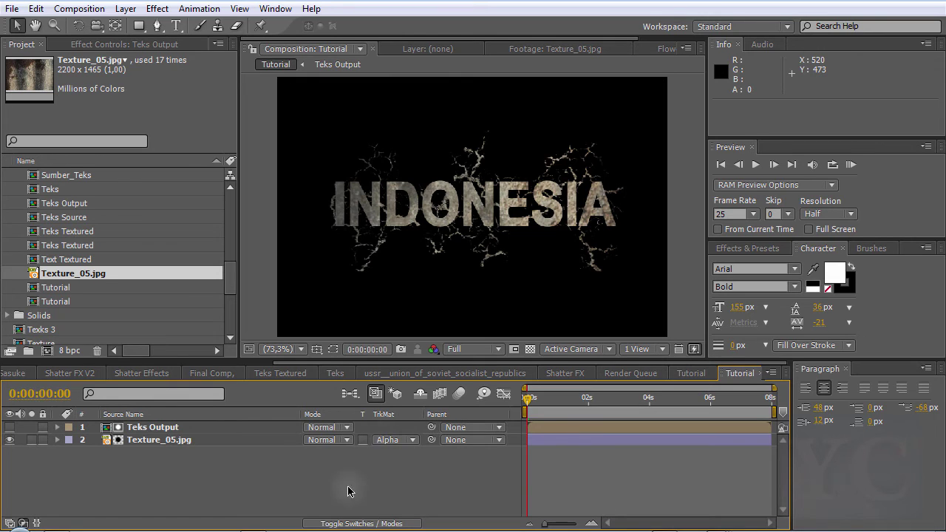
pyautogui.click(349, 523)
pyautogui.click(350, 524)
pyautogui.click(349, 524)
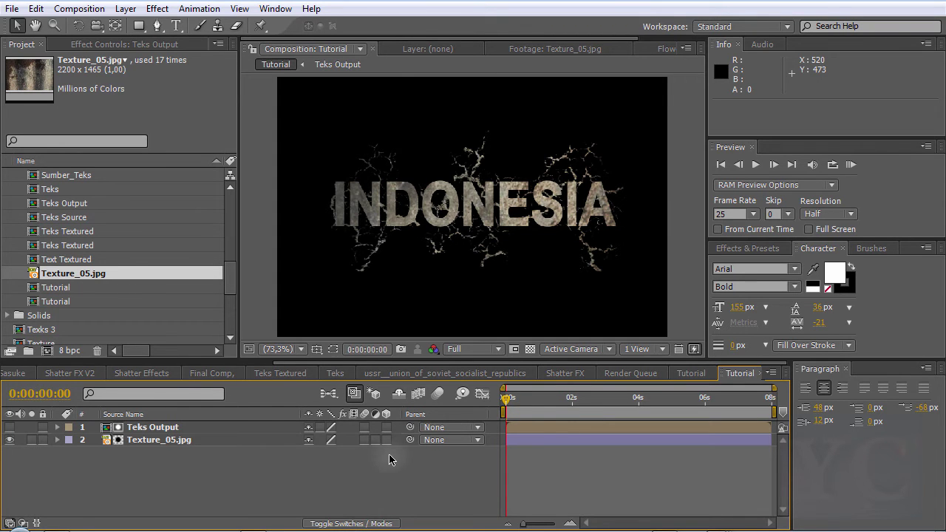
pyautogui.click(366, 523)
pyautogui.click(248, 475)
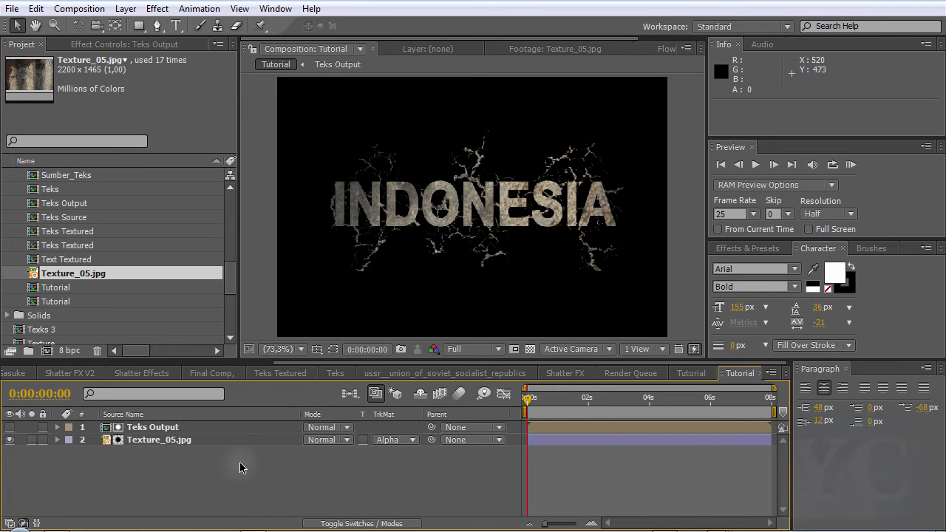
pyautogui.moveTo(111, 481)
pyautogui.mouseDown()
pyautogui.moveTo(273, 460)
pyautogui.moveTo(337, 405)
pyautogui.mouseUp()
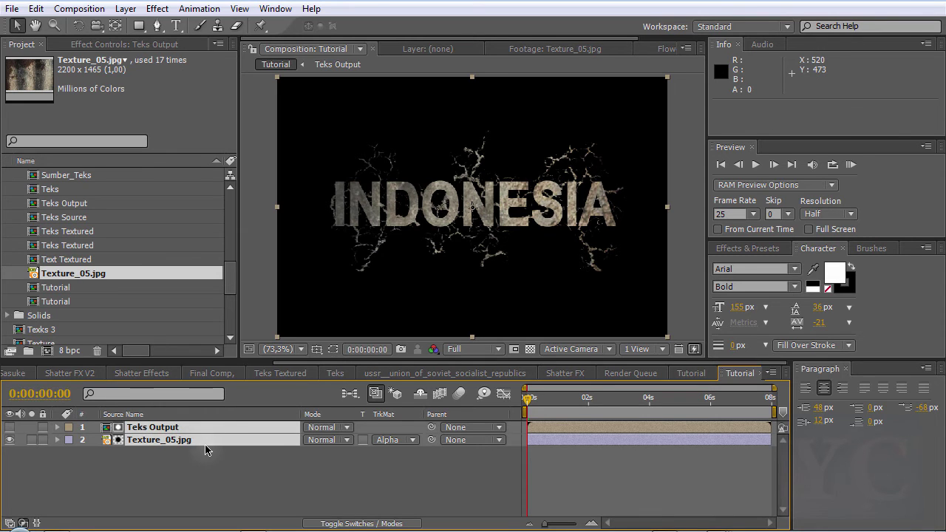
# - Pre-compose Teks Output and Texture_05.jpg into a nested comp named Objeck_Output
pyautogui.click(125, 9)
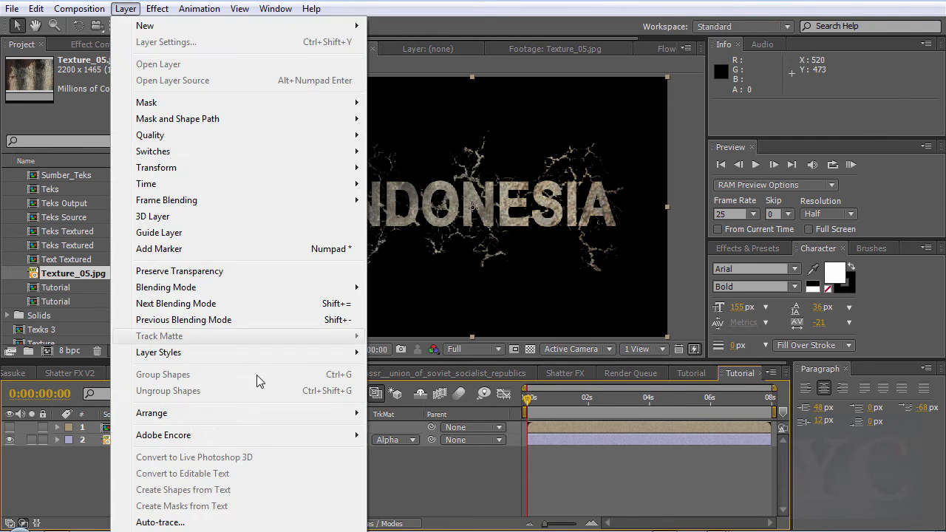
pyautogui.click(246, 529)
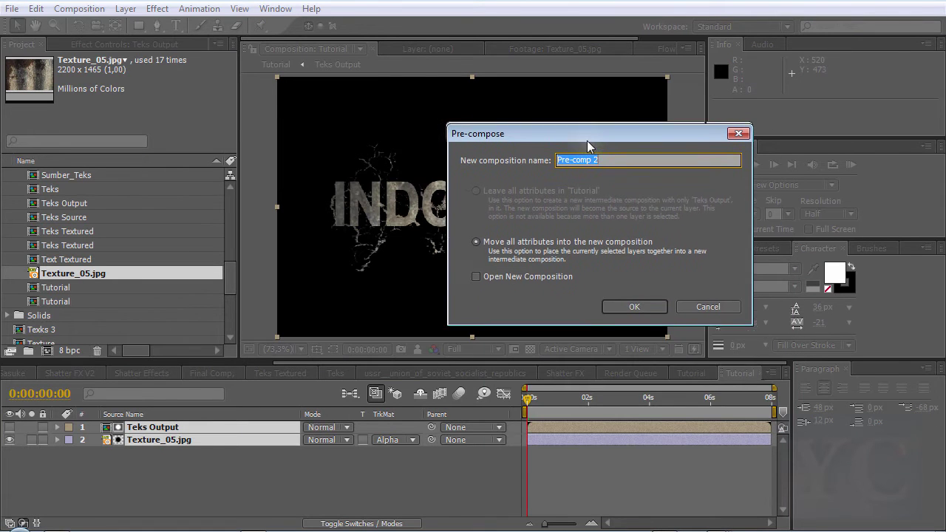
pyautogui.write('Ob')
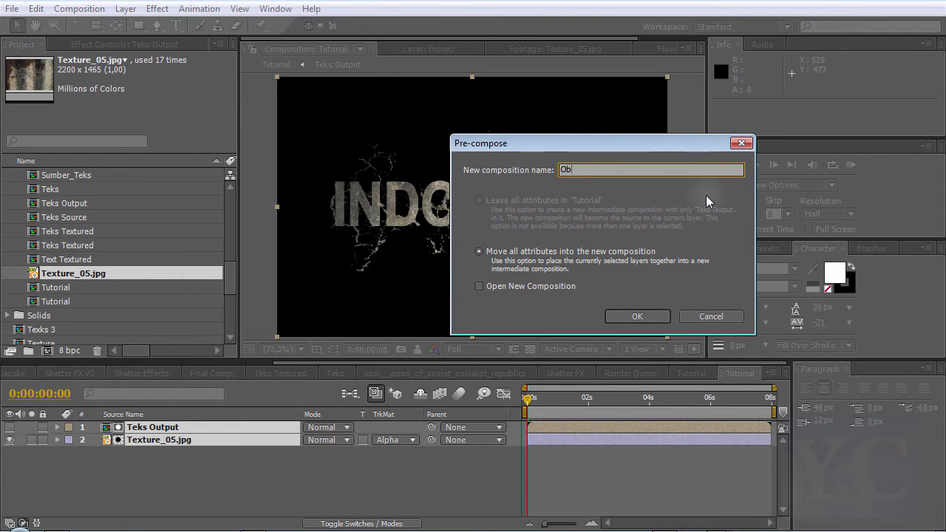
pyautogui.write('jeck')
pyautogui.write('_+')
pyautogui.press('BackSpace')
pyautogui.write('Output')
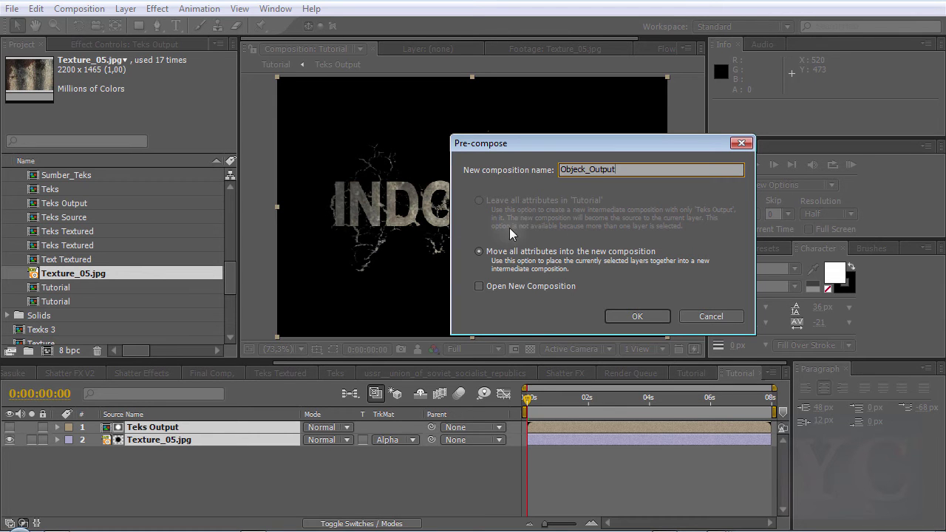
pyautogui.click(639, 320)
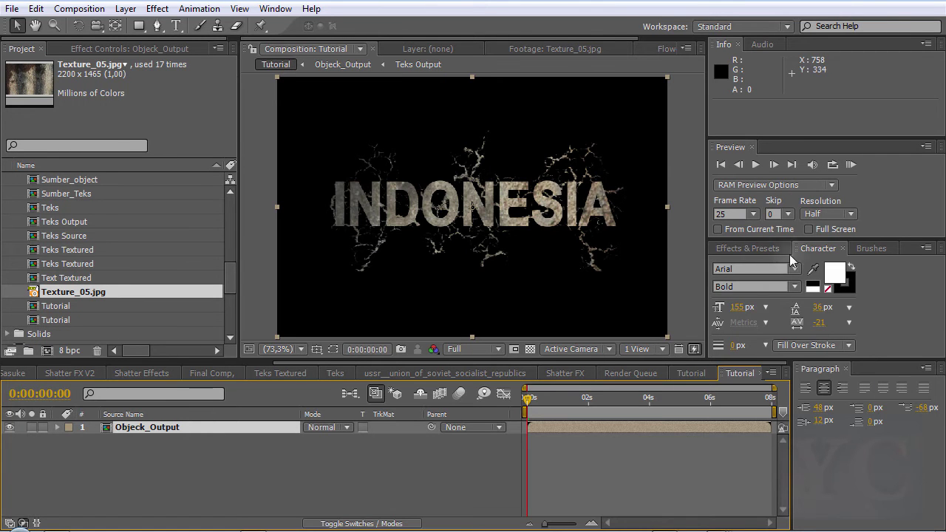
# - Search Effects & Presets for 'shat' and apply Shatter to the Objeck_Output layer
pyautogui.click(748, 249)
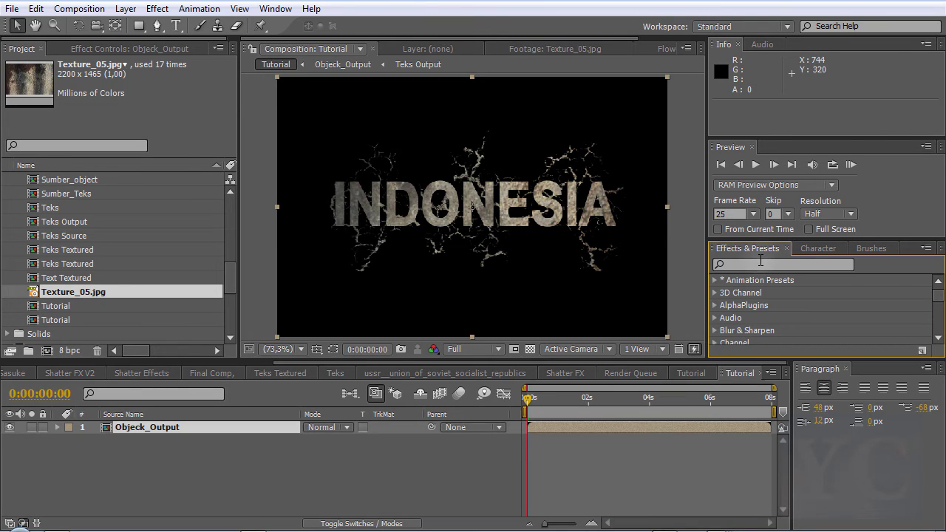
pyautogui.click(238, 427)
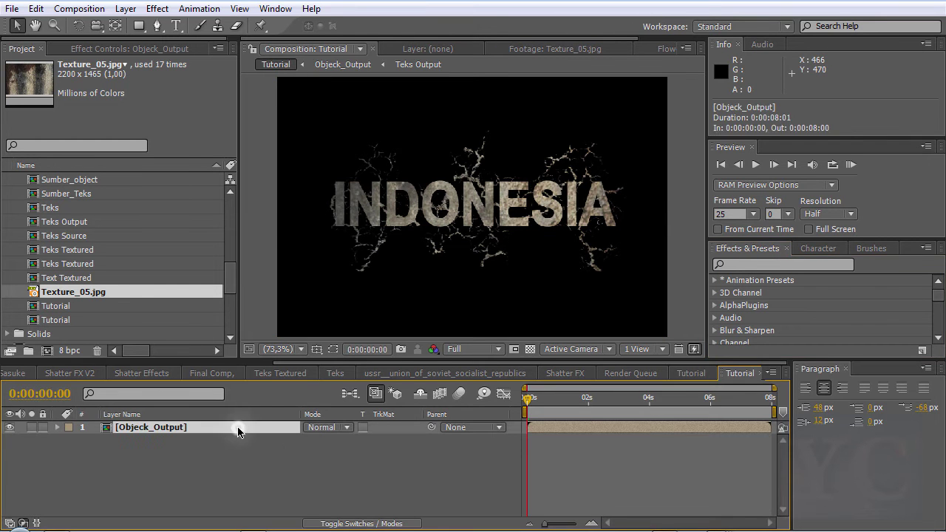
pyautogui.click(752, 264)
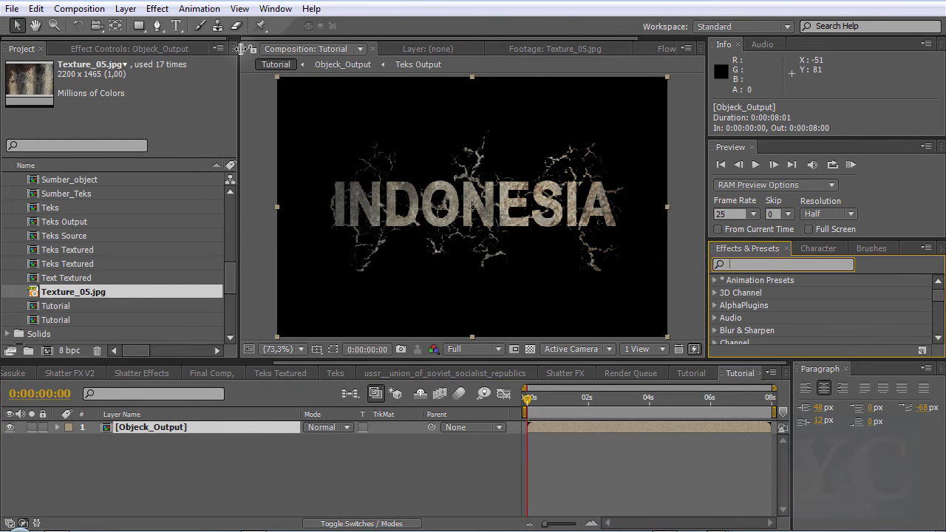
pyautogui.click(157, 9)
pyautogui.press('Escape')
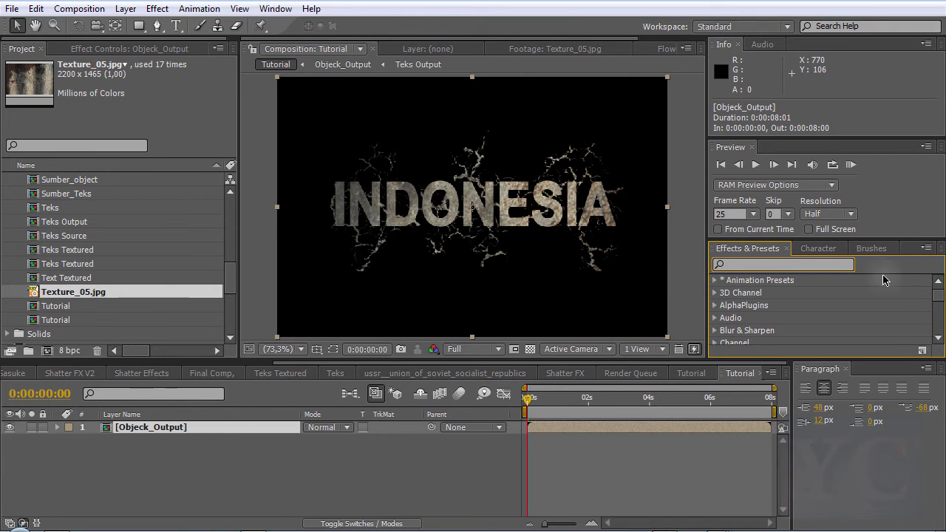
pyautogui.moveTo(706, 248); pyautogui.dragTo(728, 249)
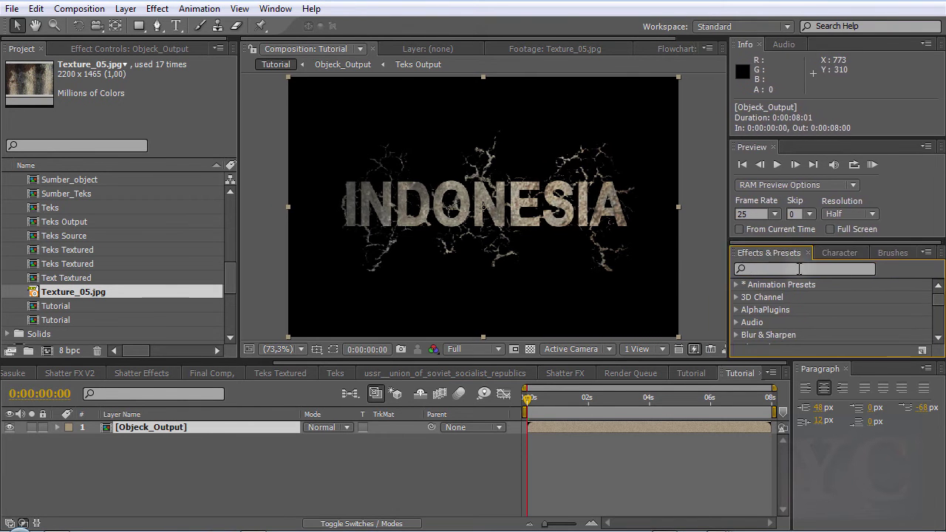
pyautogui.write('sh')
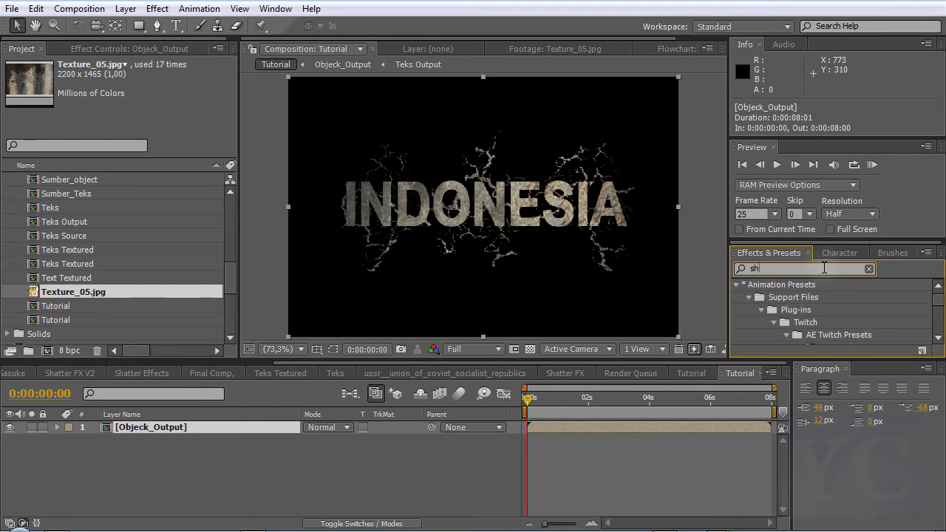
pyautogui.write('att')
pyautogui.moveTo(777, 297); pyautogui.dragTo(175, 431)
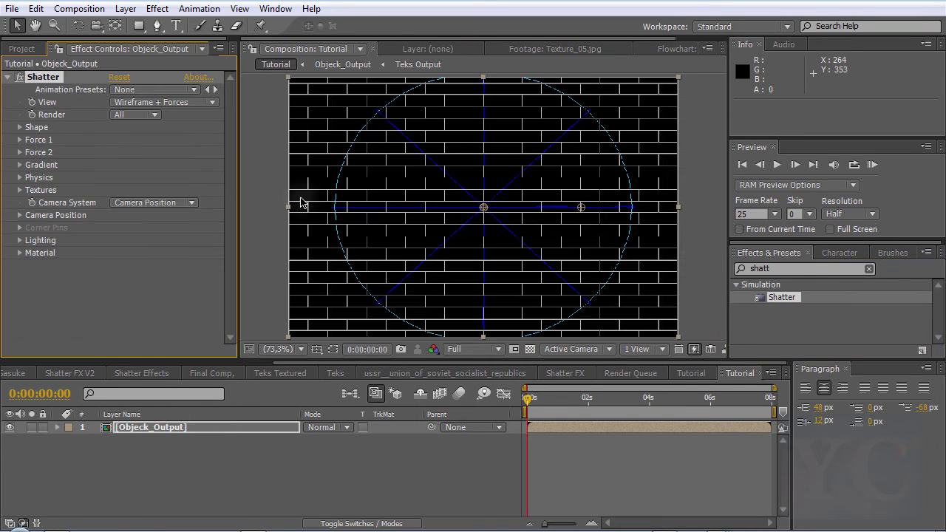
# - Switch the Shatter View from wireframe to Rendered and scrub to preview
pyautogui.click(198, 103)
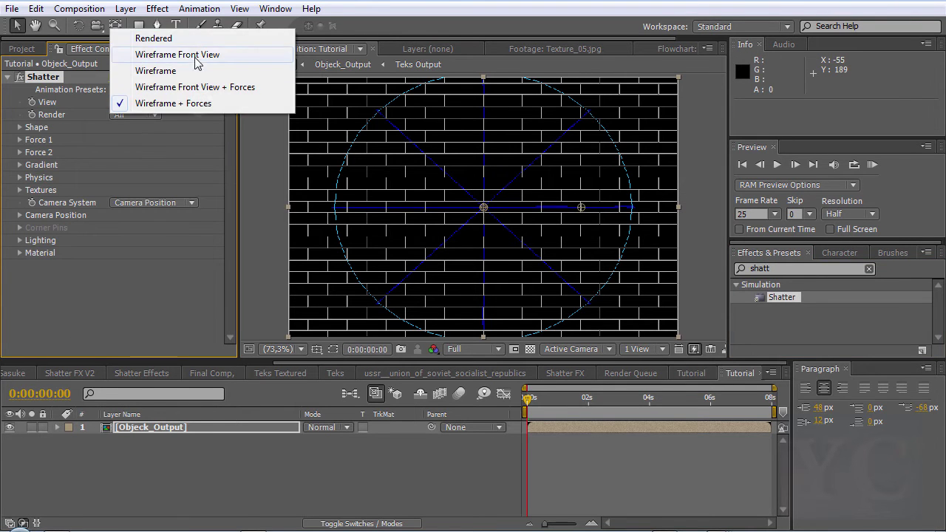
pyautogui.click(178, 35)
pyautogui.scroll(3, 479, 212)
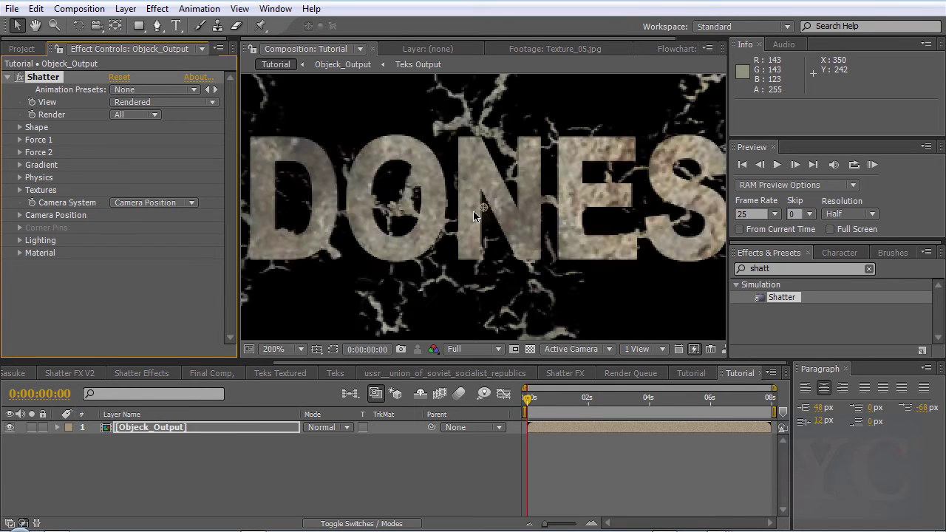
pyautogui.scroll(-2, 479, 212)
pyautogui.moveTo(529, 400); pyautogui.dragTo(527, 400)
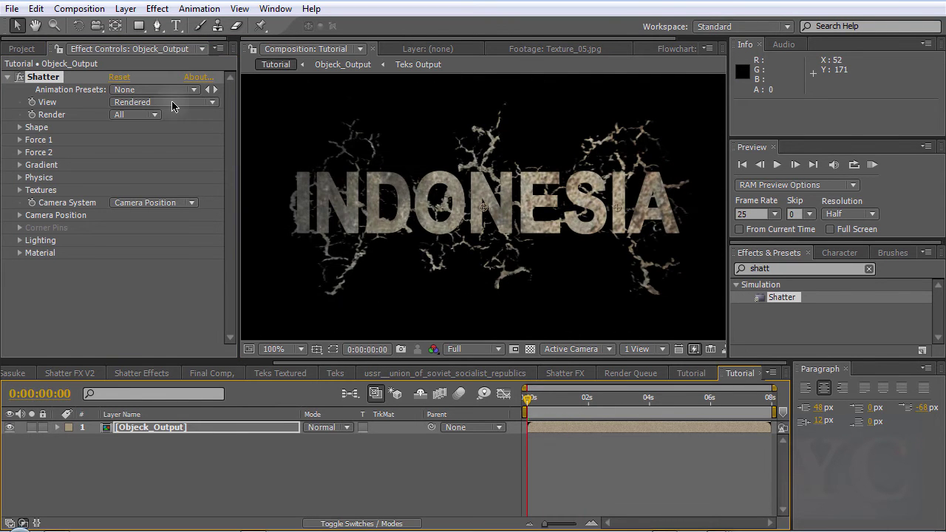
# - Set Shatter Render to Pieces and scrub to frame 4 to view the fragments
pyautogui.click(131, 115)
pyautogui.click(145, 152)
pyautogui.moveTo(534, 400); pyautogui.dragTo(513, 406)
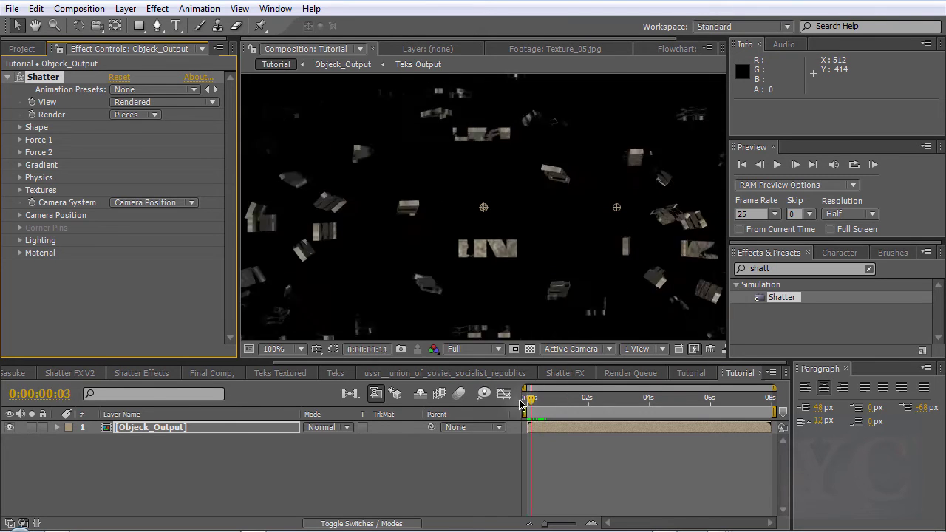
pyautogui.click(531, 403)
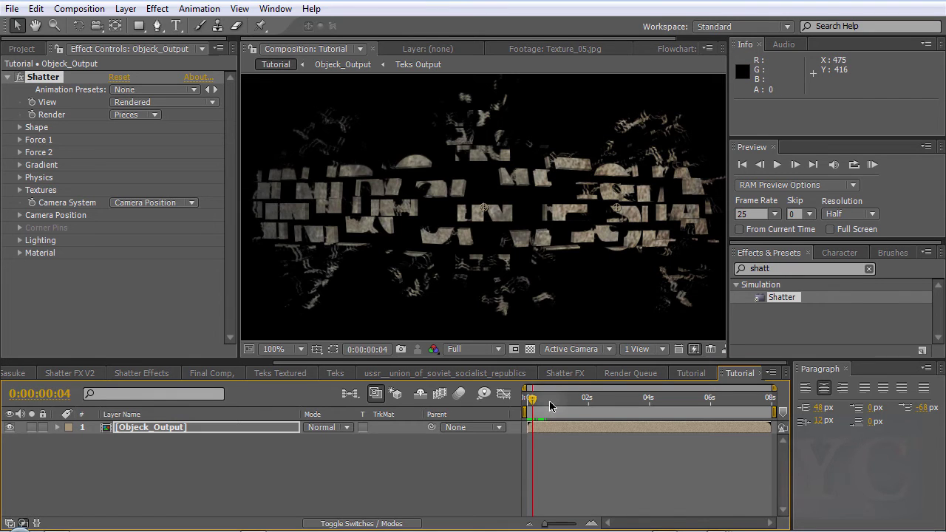
pyautogui.click(530, 400)
pyautogui.moveTo(530, 400); pyautogui.dragTo(532, 400)
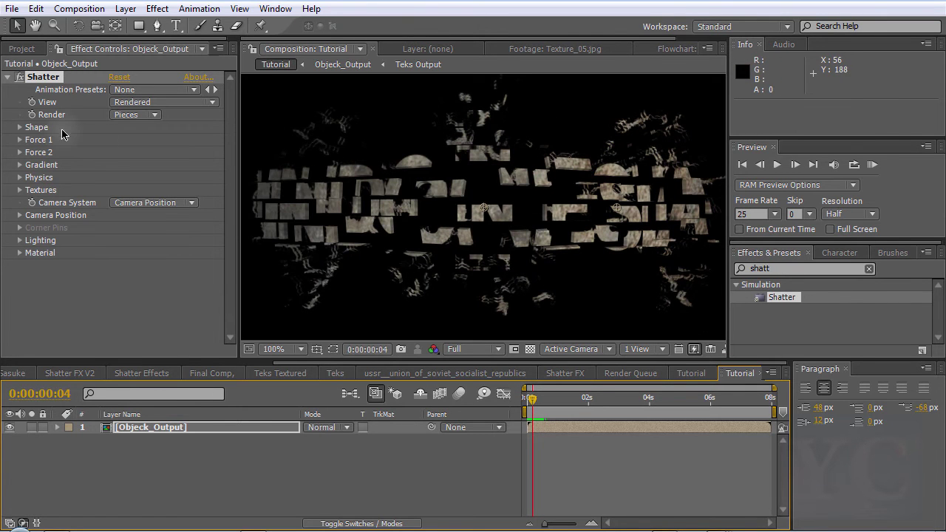
# - Expand Shatter's Shape settings and change the Pattern to Glass
pyautogui.click(20, 128)
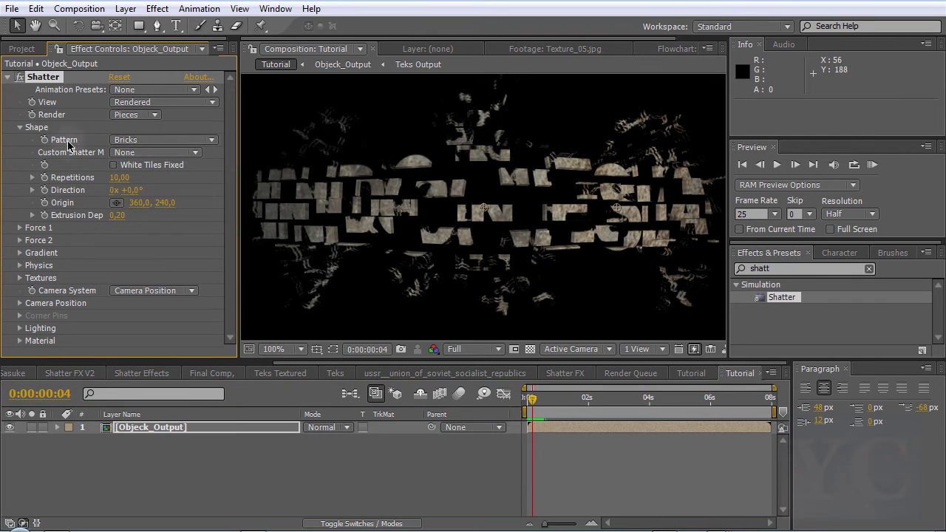
pyautogui.click(126, 140)
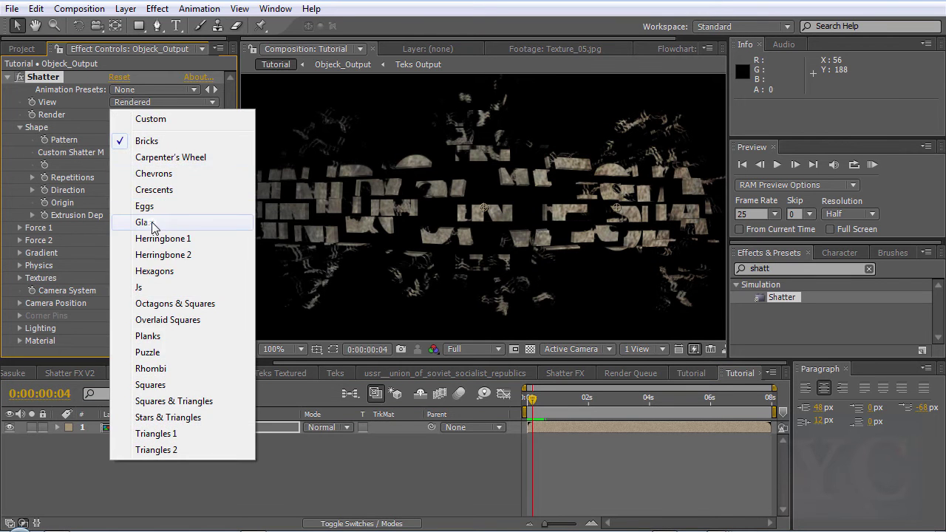
pyautogui.click(148, 222)
pyautogui.moveTo(538, 405); pyautogui.dragTo(532, 412)
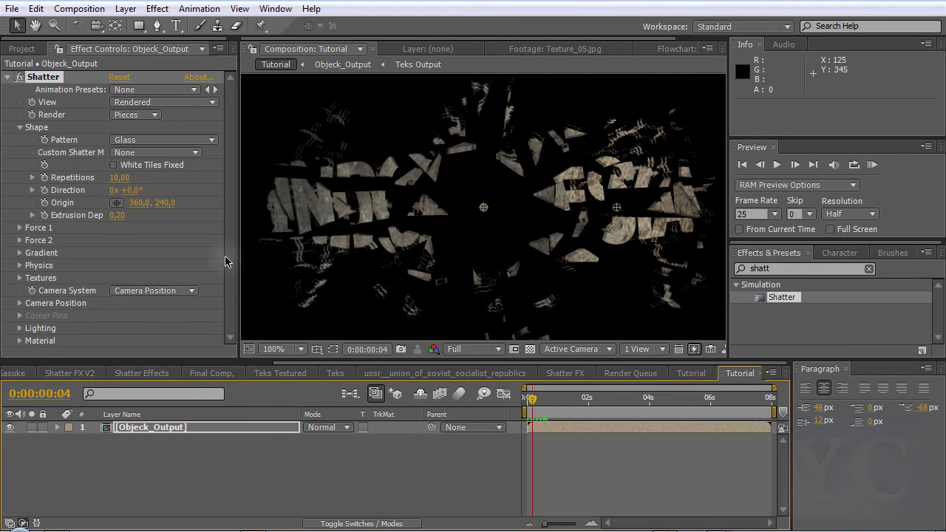
# - Set Repetitions to 17.40 and scrub the timeline to preview the glass shards
pyautogui.click(71, 180)
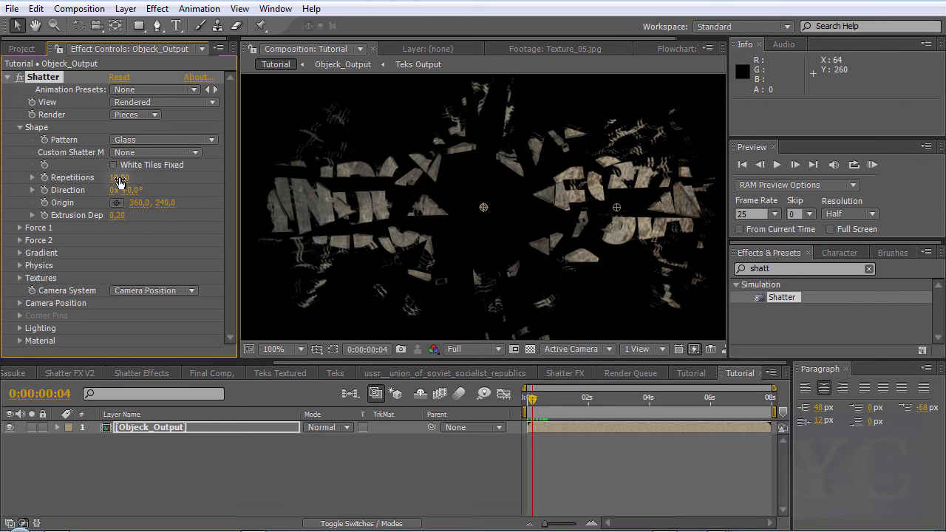
pyautogui.moveTo(126, 182); pyautogui.dragTo(246, 179)
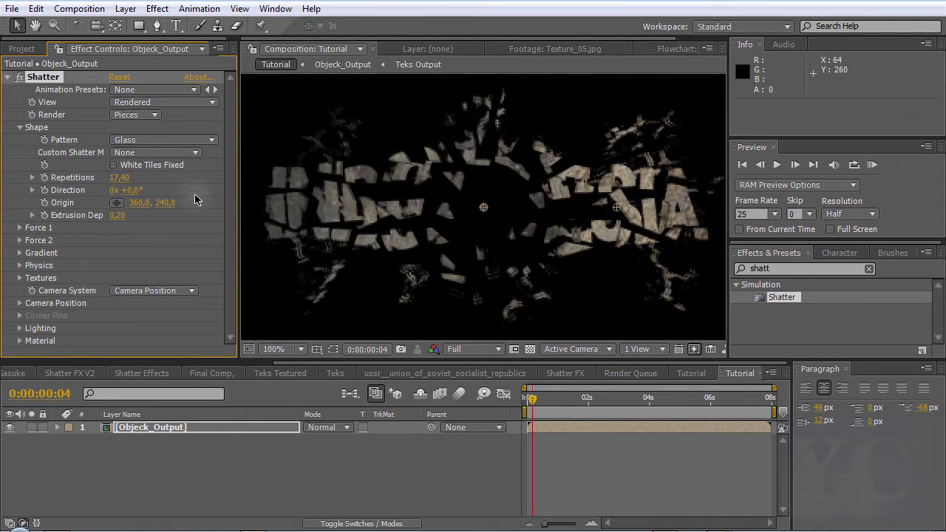
pyautogui.moveTo(246, 178); pyautogui.dragTo(180, 188)
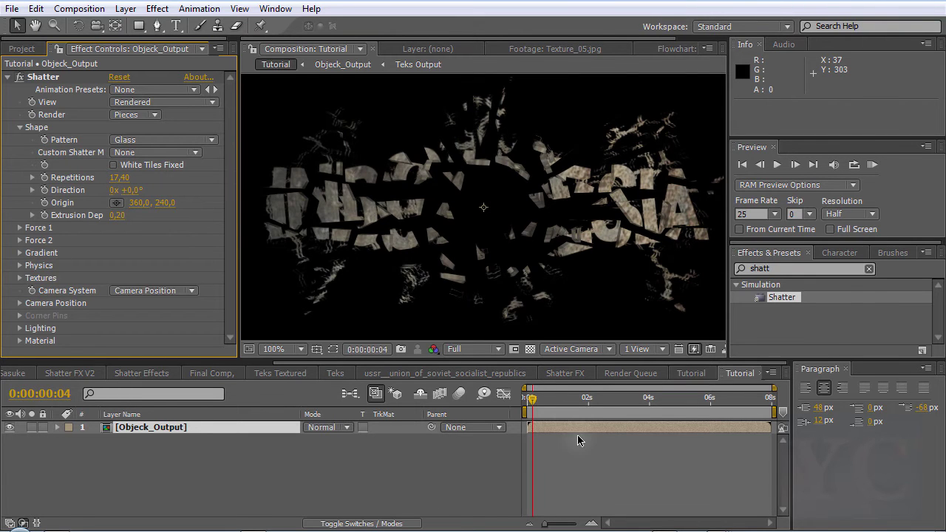
pyautogui.moveTo(532, 411); pyautogui.dragTo(526, 408)
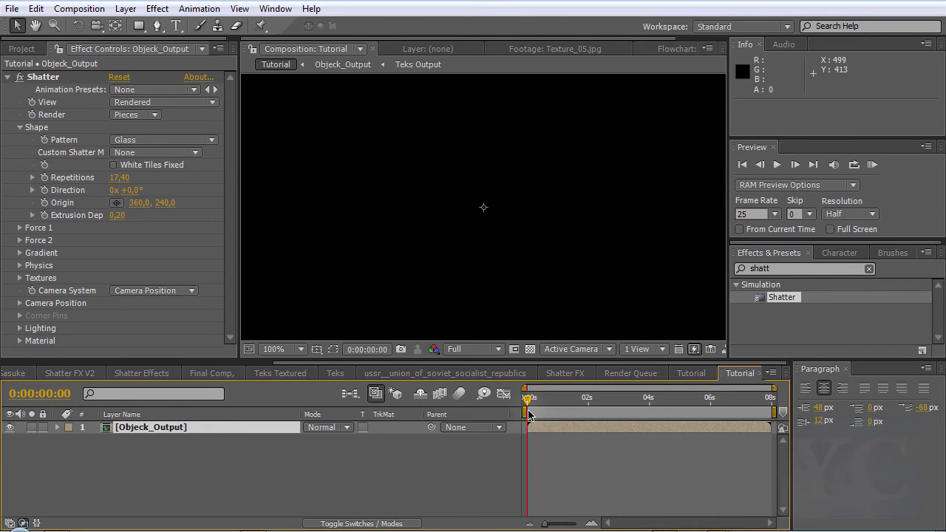
pyautogui.moveTo(527, 405); pyautogui.dragTo(533, 405)
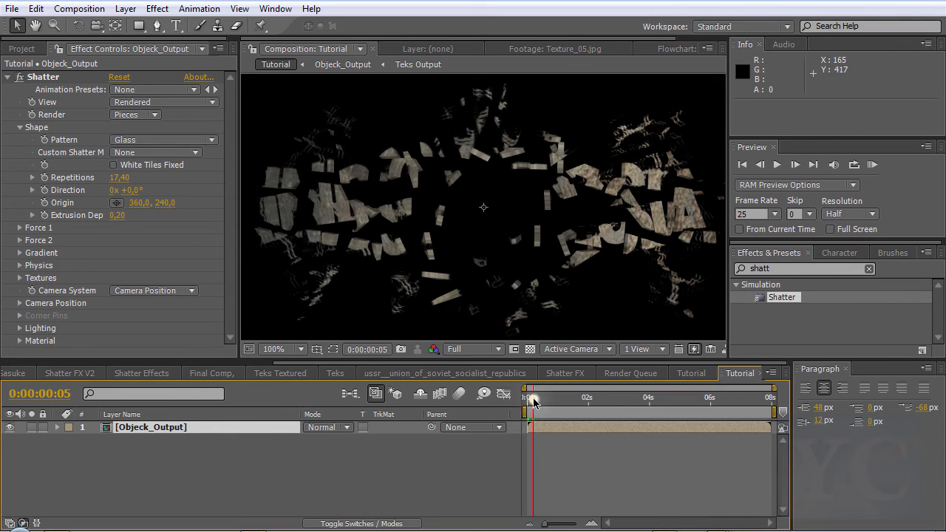
pyautogui.moveTo(535, 403); pyautogui.dragTo(529, 403)
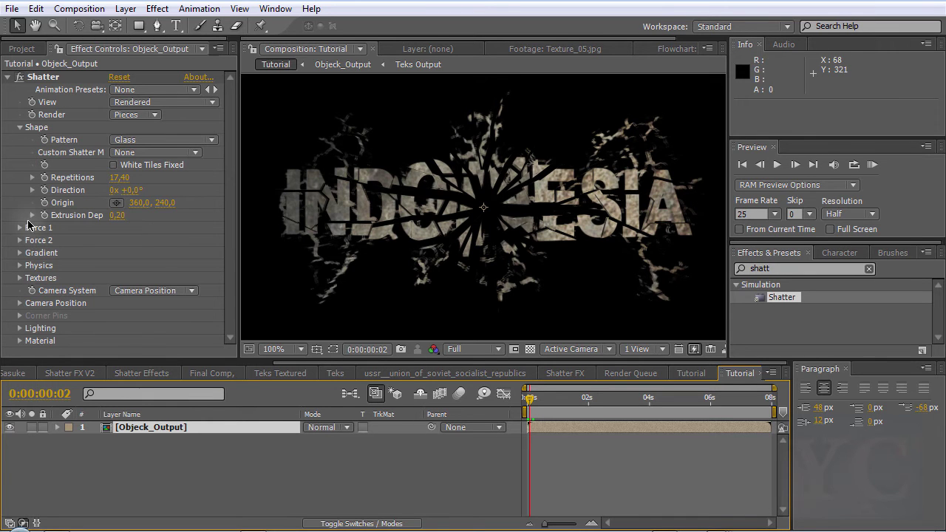
# - At the first frame, keyframe Force 1 Position and pick a point near the left edge
pyautogui.click(21, 228)
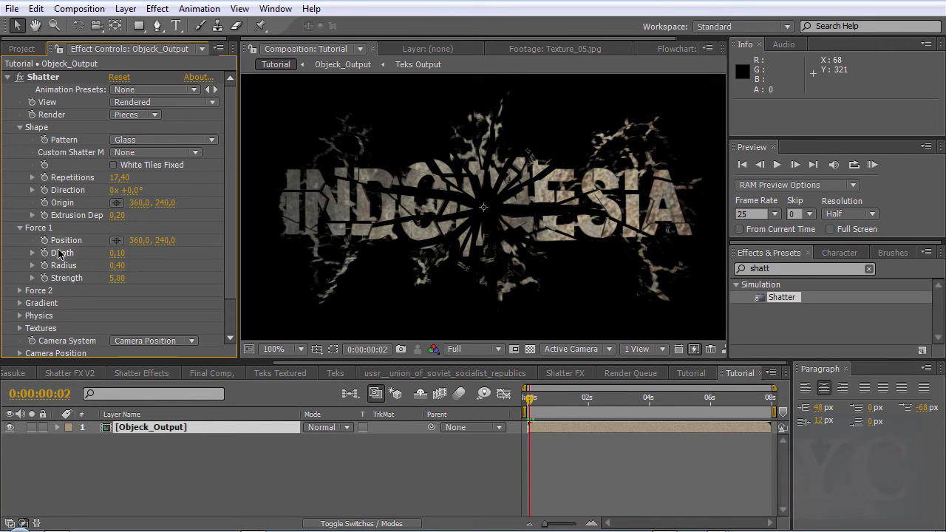
pyautogui.click(526, 402)
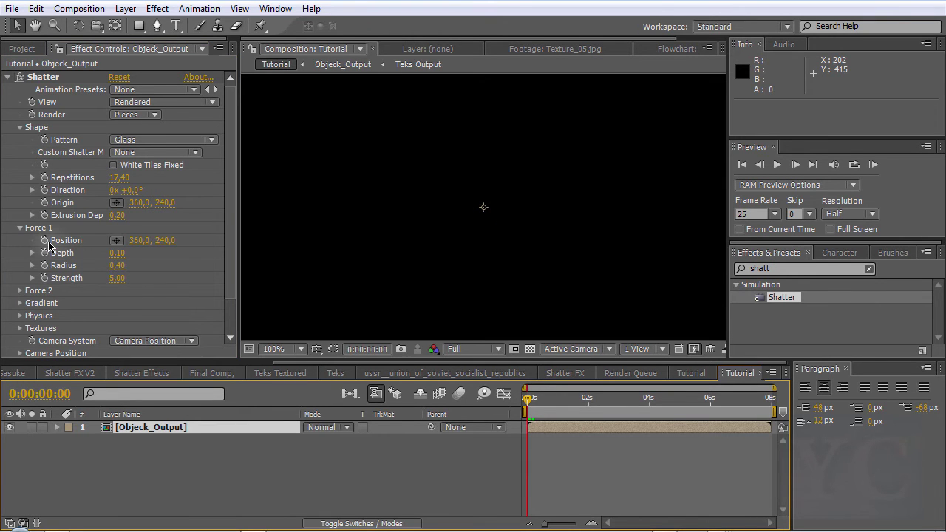
pyautogui.click(44, 241)
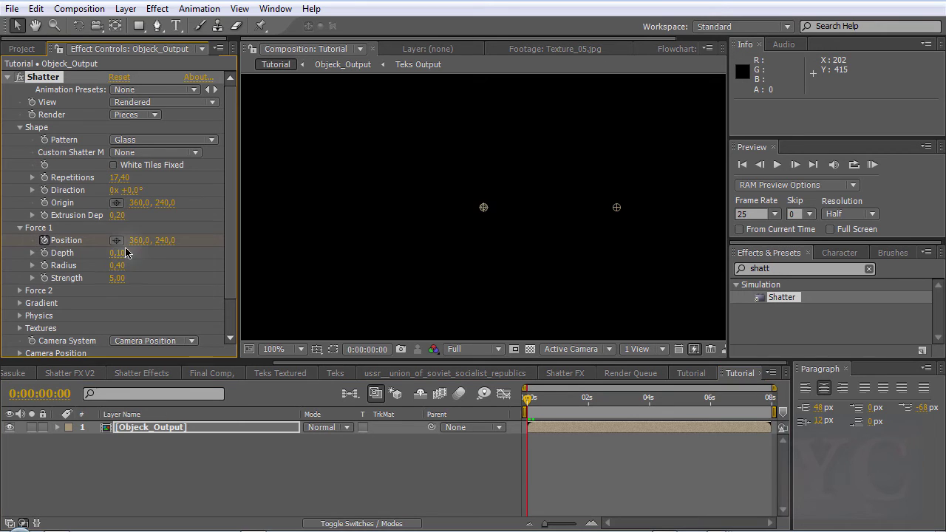
pyautogui.click(116, 242)
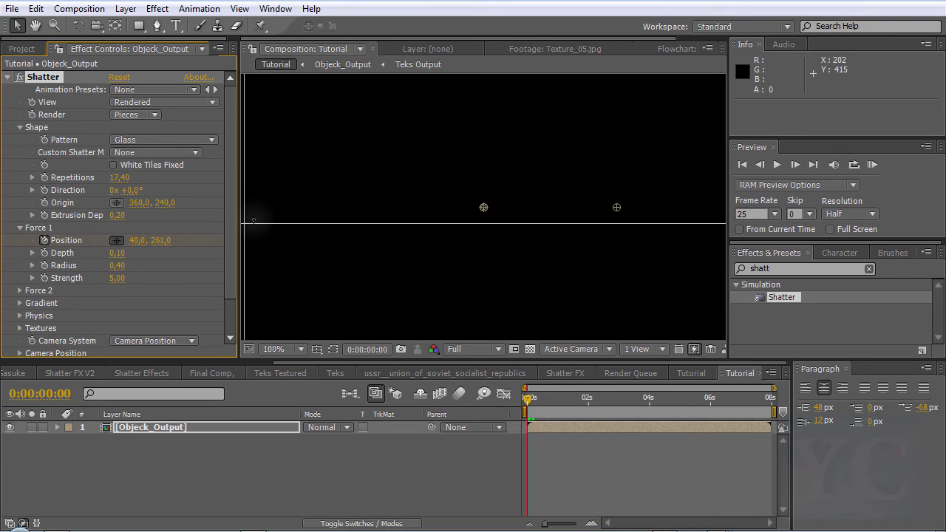
pyautogui.click(243, 216)
pyautogui.click(243, 214)
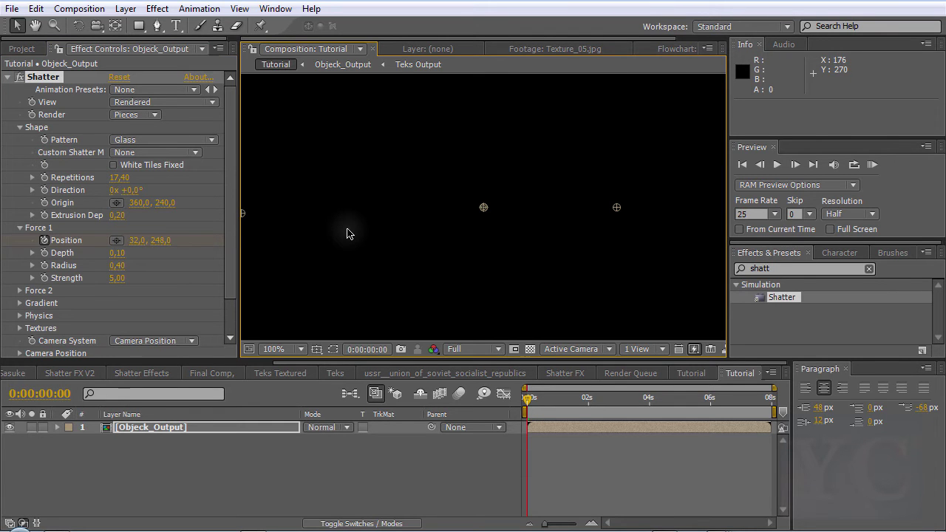
# - Drag the Force 1 point to -7.0, 242.0 and set magnification to Fit
pyautogui.moveTo(340, 211); pyautogui.dragTo(481, 199)
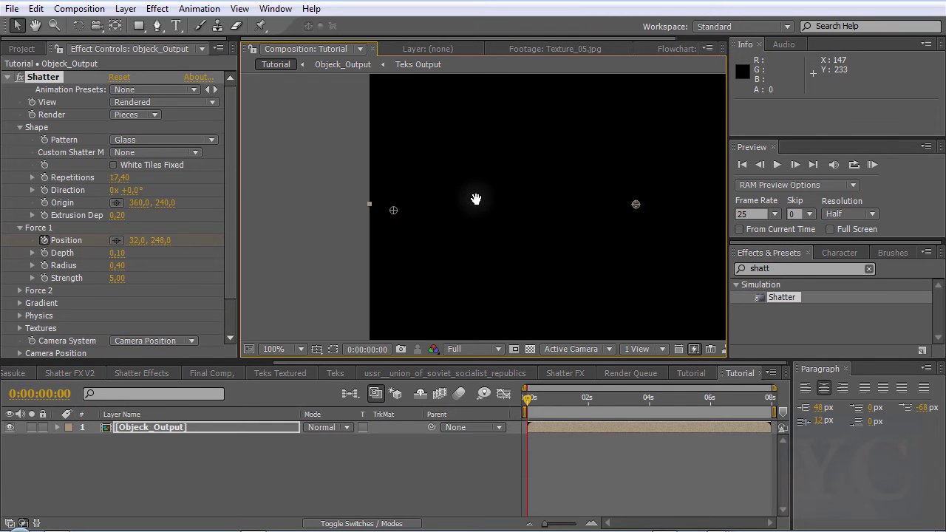
pyautogui.moveTo(393, 210); pyautogui.dragTo(365, 207)
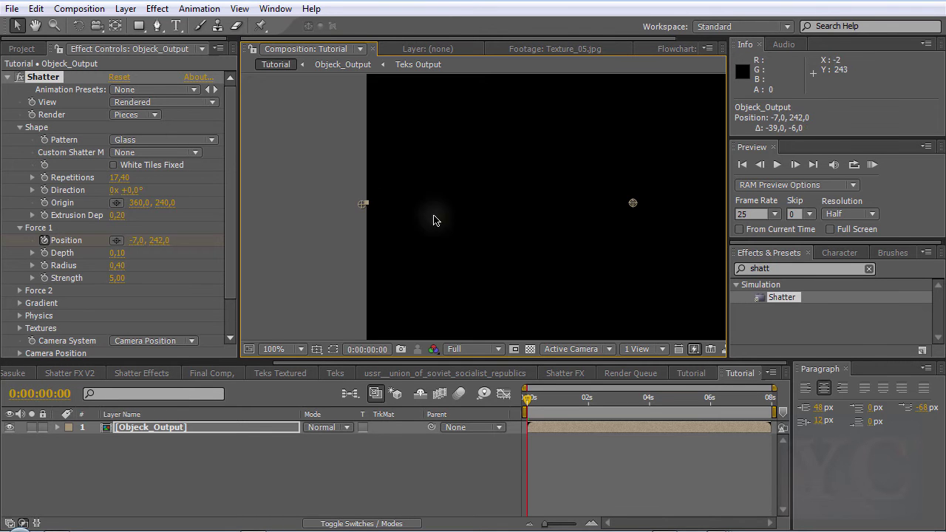
pyautogui.moveTo(565, 238); pyautogui.dragTo(424, 228)
pyautogui.click(278, 349)
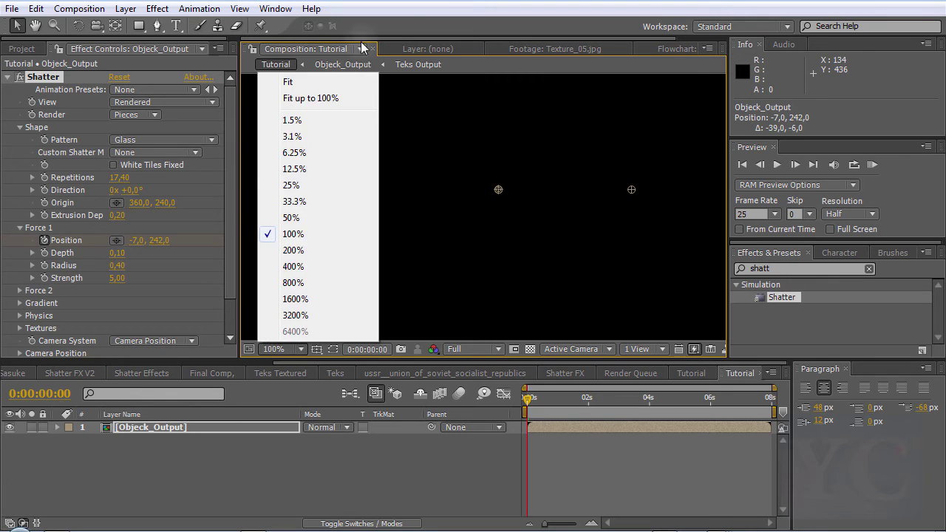
pyautogui.click(344, 83)
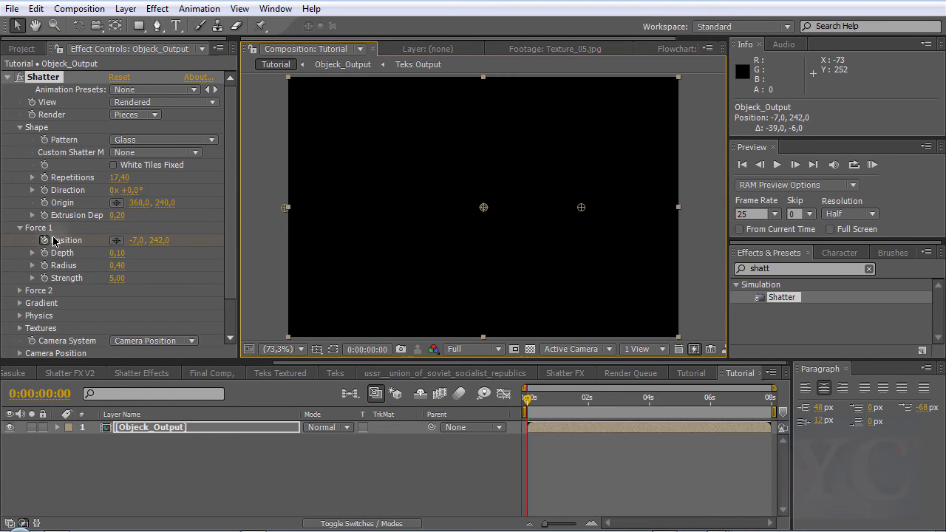
# - Animate Force 1 sweeping right, ending at 131.8, 241.5 at frame 23
pyautogui.click(45, 240)
pyautogui.moveTo(533, 405); pyautogui.dragTo(692, 404)
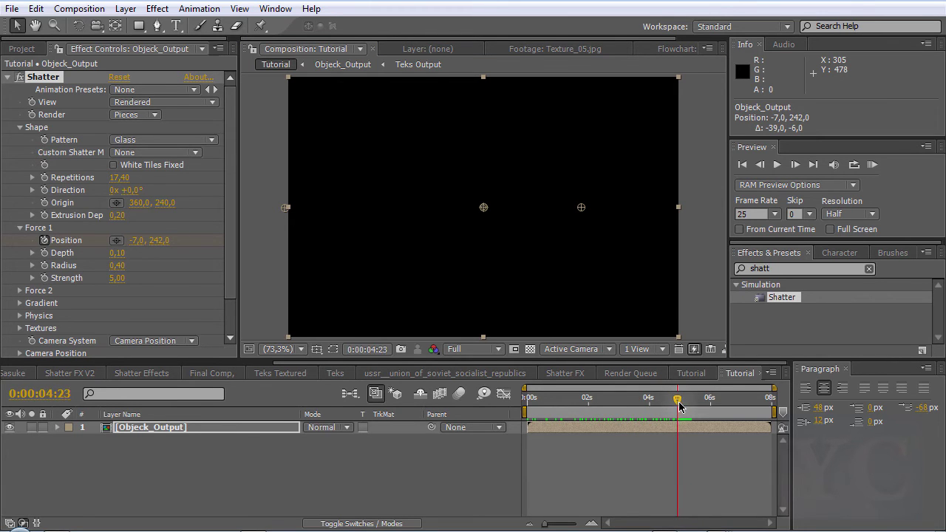
pyautogui.moveTo(285, 209); pyautogui.dragTo(697, 215)
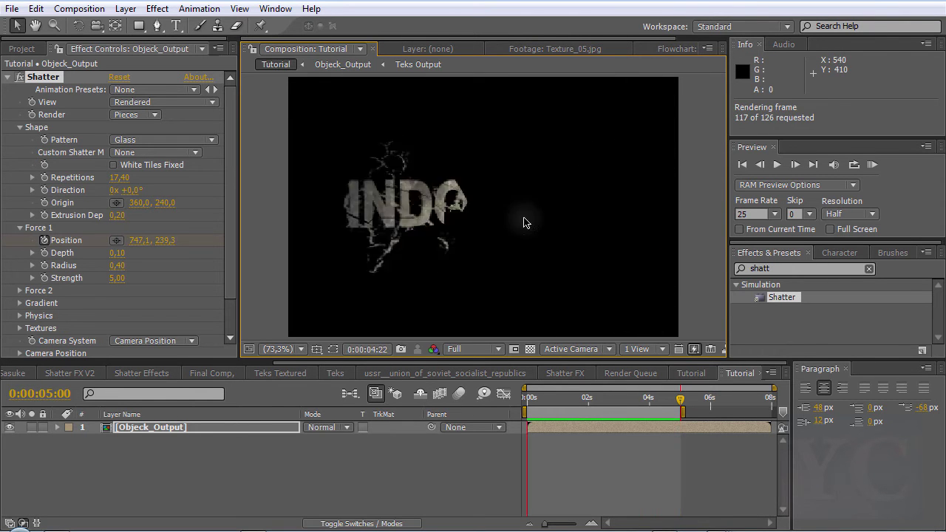
pyautogui.click(566, 400)
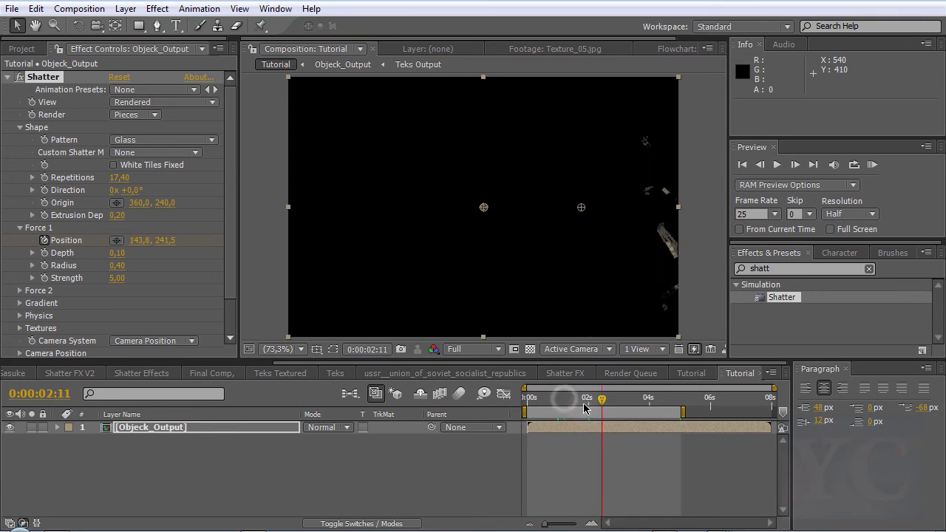
pyautogui.moveTo(567, 399); pyautogui.dragTo(555, 400)
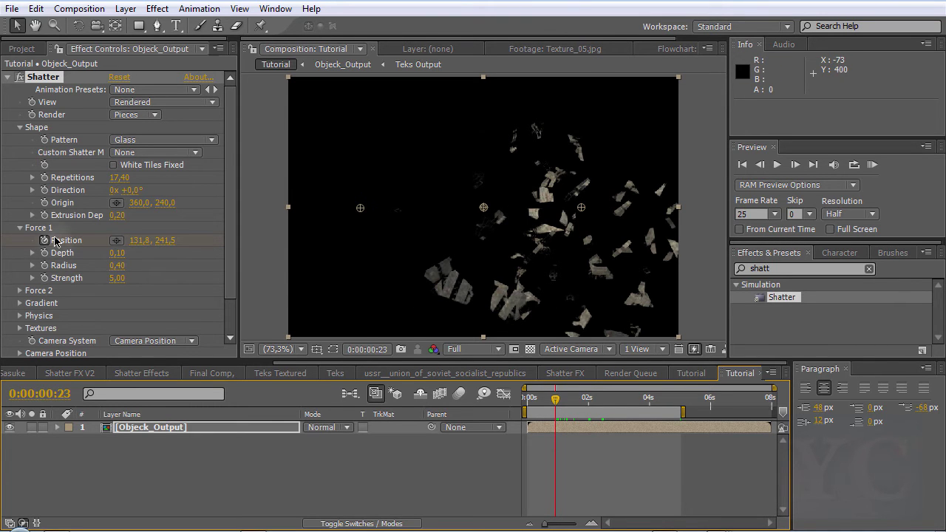
pyautogui.moveTo(116, 268); pyautogui.dragTo(219, 275)
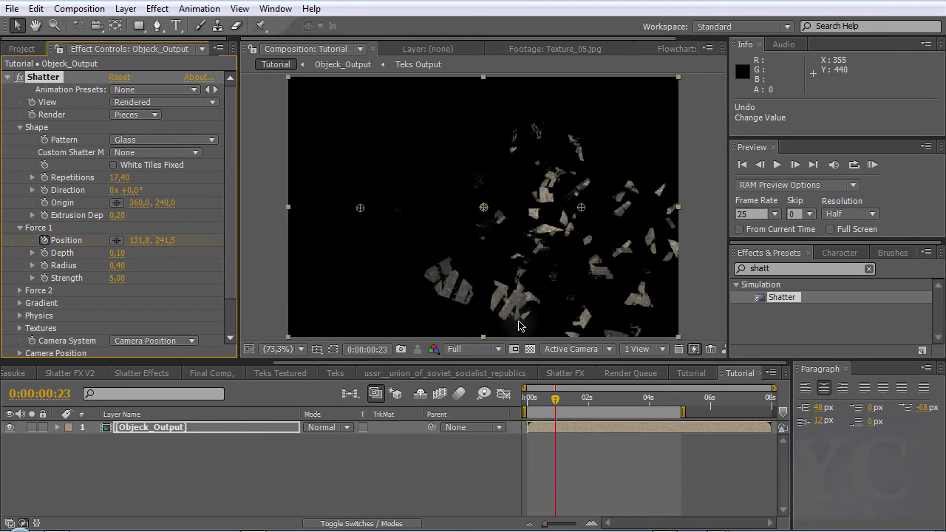
pyautogui.click(135, 428)
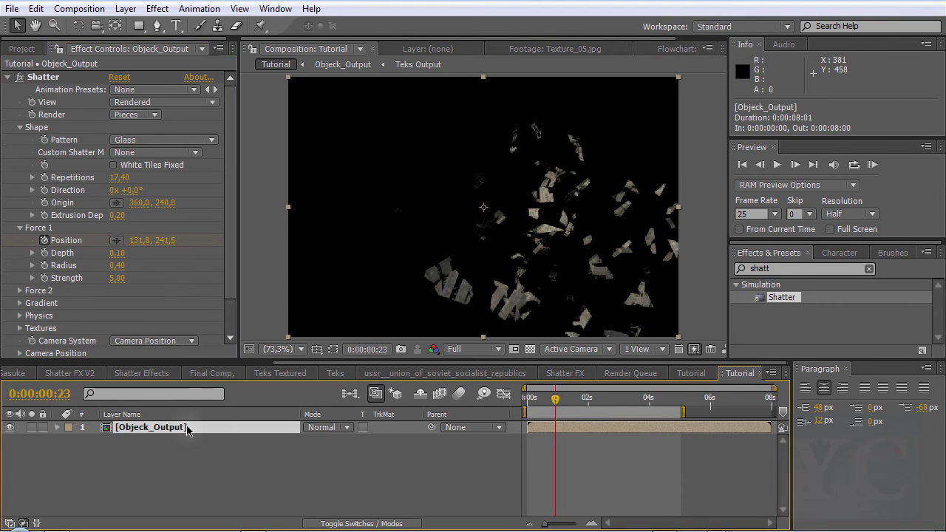
# - Duplicate the Objeck_Output layer twice with Edit > Duplicate
pyautogui.click(126, 9)
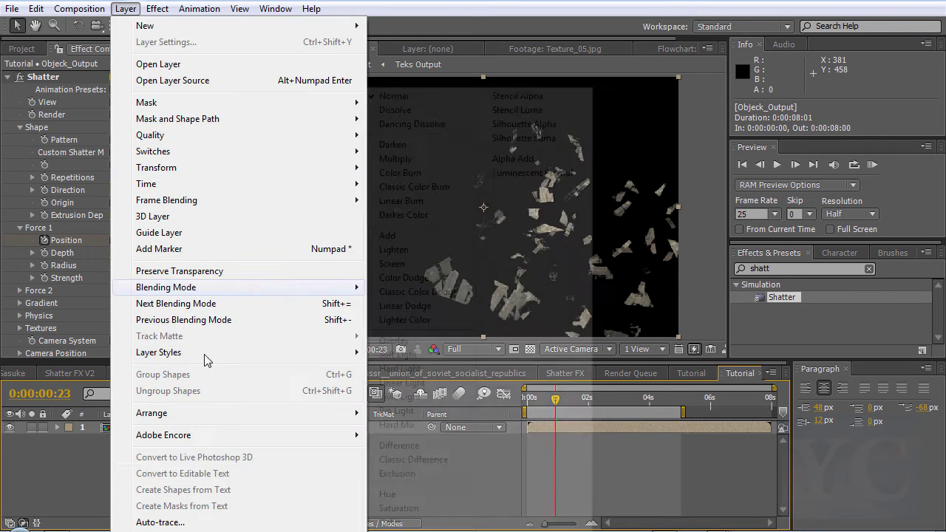
pyautogui.moveTo(199, 9)
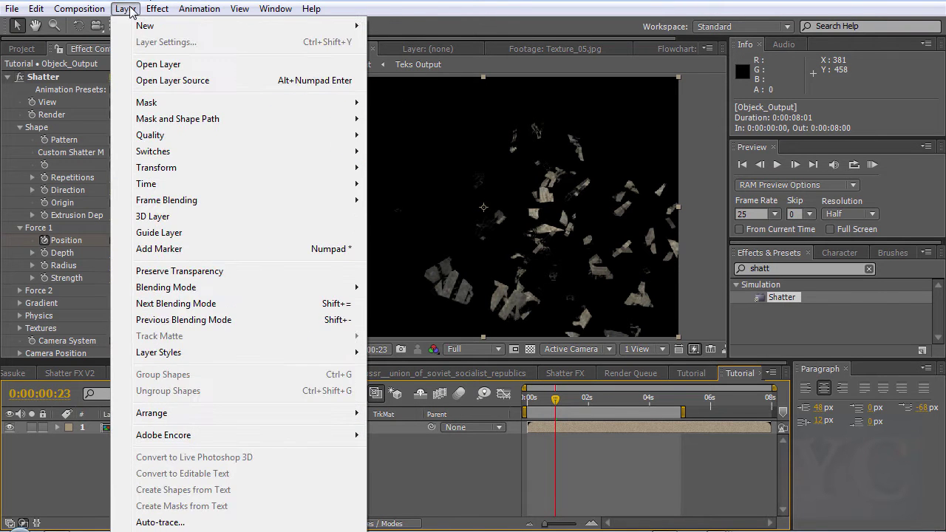
pyautogui.moveTo(35, 8)
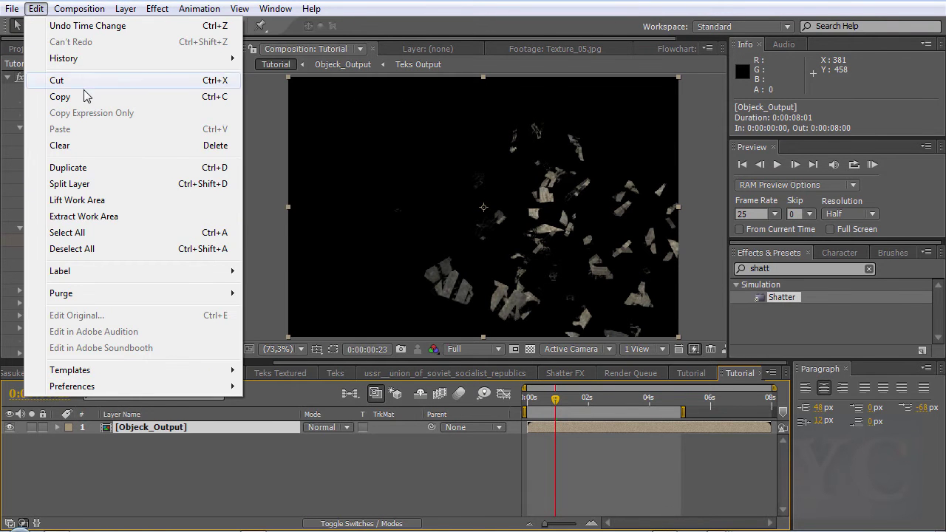
pyautogui.click(90, 167)
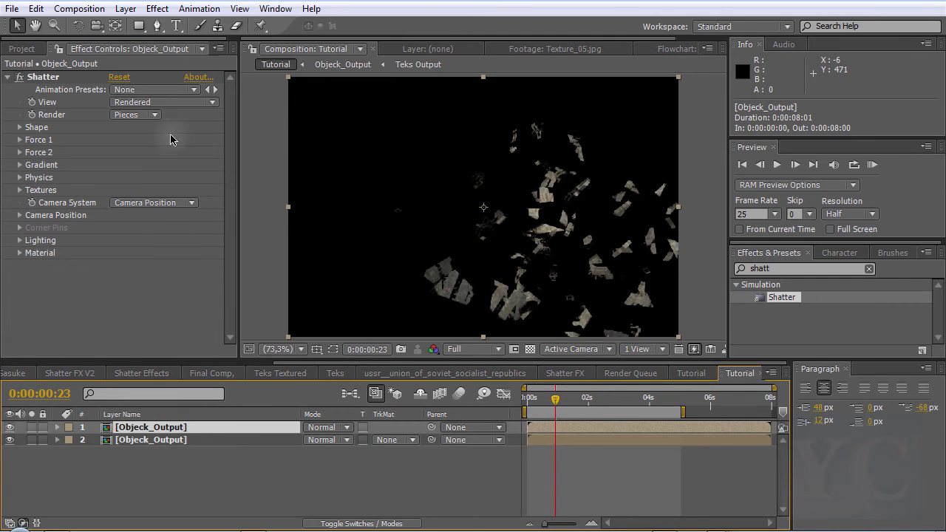
pyautogui.click(34, 9)
pyautogui.click(84, 167)
# - Rename the bottom layer 3 to 'Objeck_Output Reveal'
pyautogui.click(185, 452)
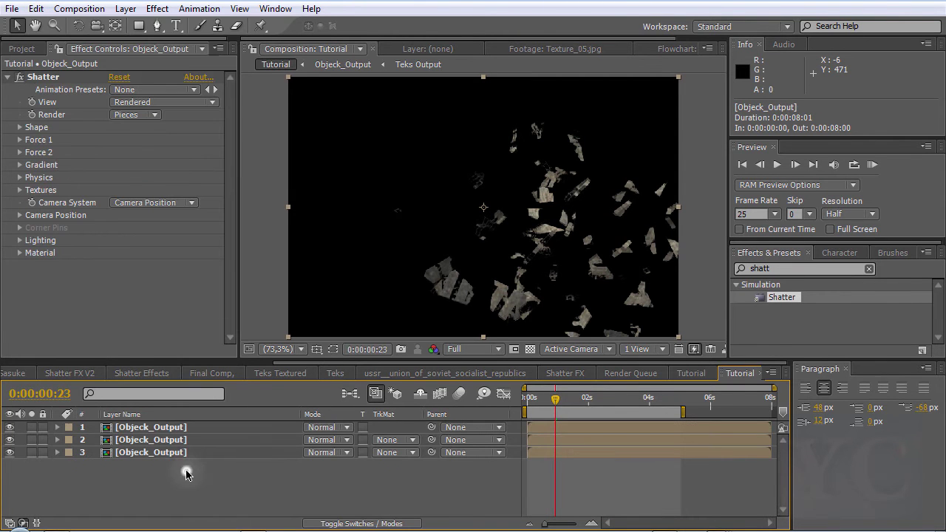
pyautogui.click(184, 440)
pyautogui.click(182, 429)
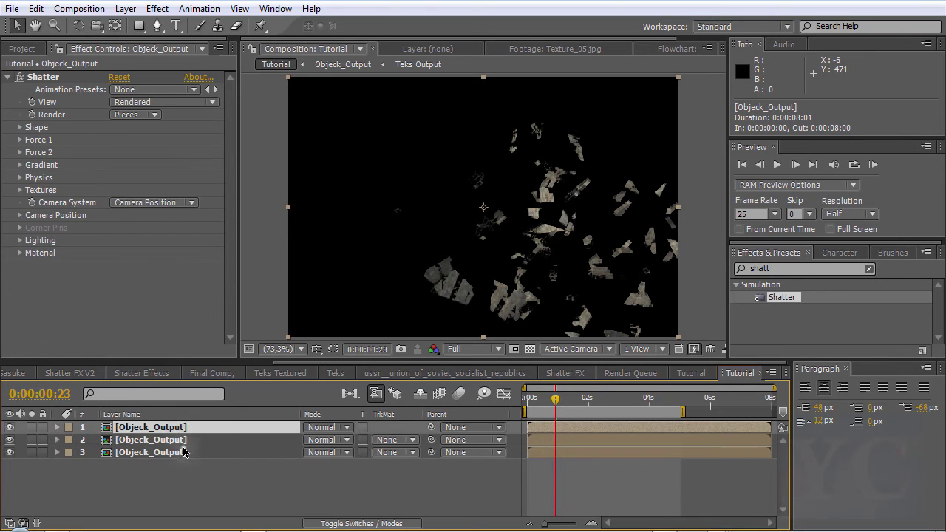
pyautogui.click(185, 453)
pyautogui.click(187, 441)
pyautogui.click(188, 450)
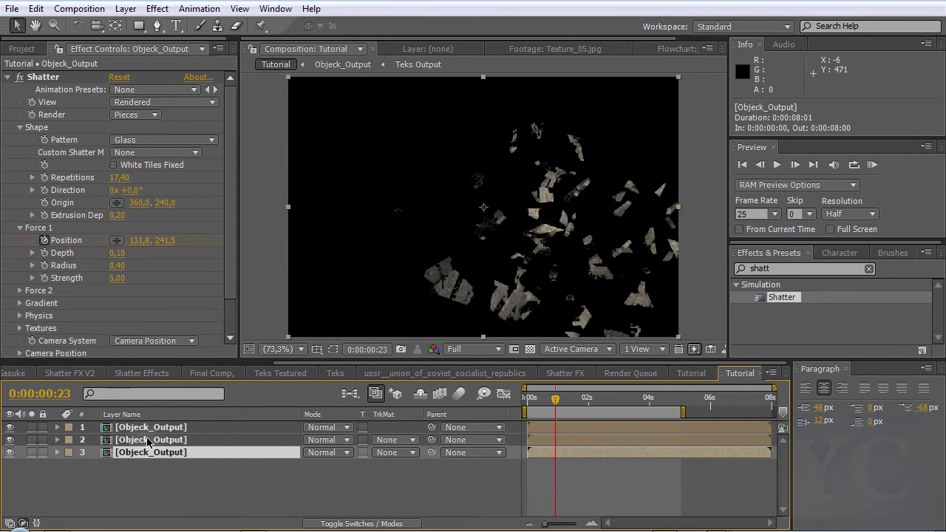
pyautogui.click(148, 442)
pyautogui.click(159, 452)
pyautogui.rightClick(161, 452)
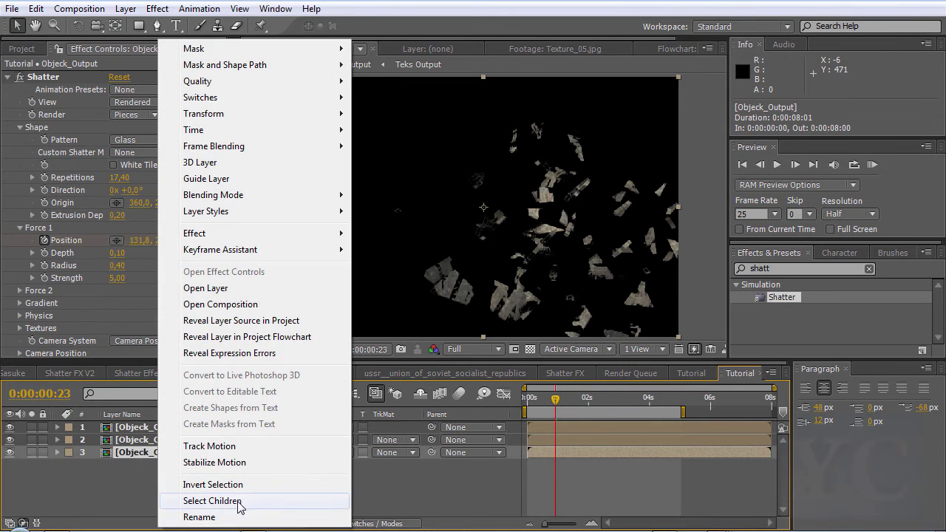
pyautogui.click(231, 516)
pyautogui.press('Return')
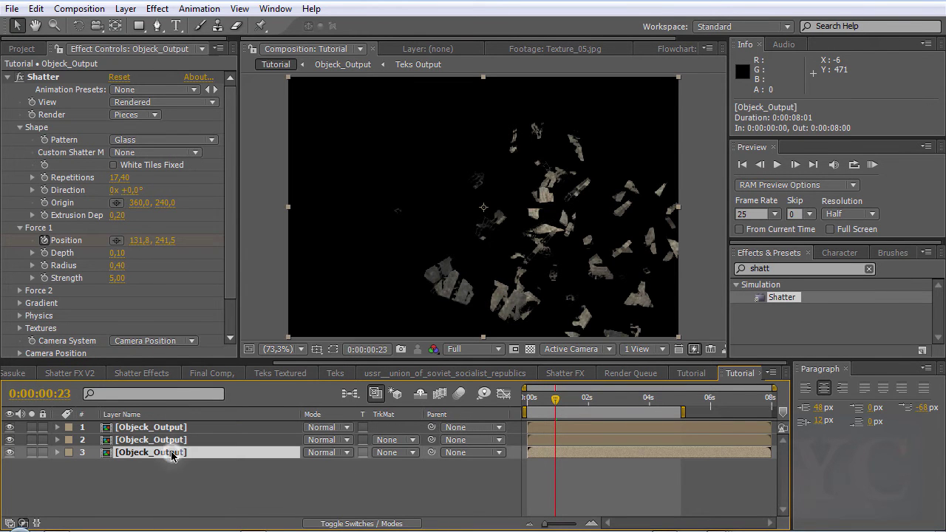
pyautogui.press('Return')
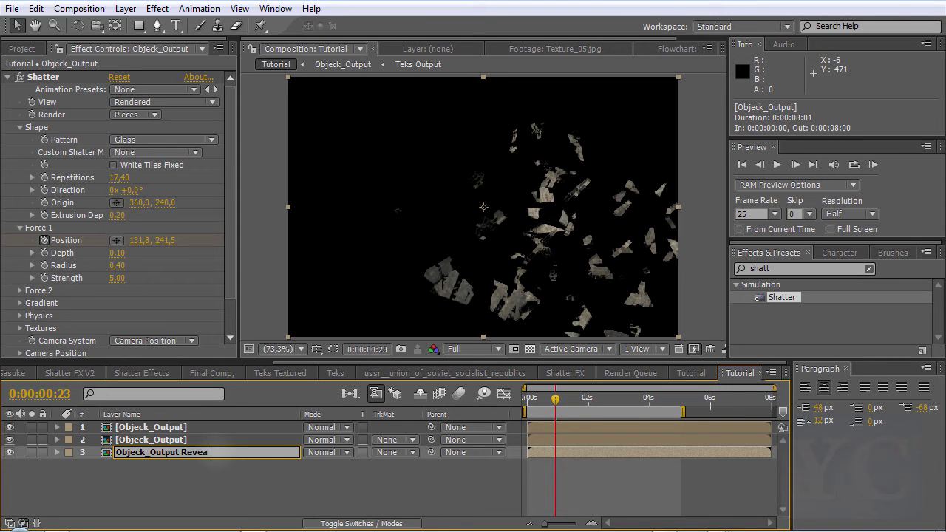
pyautogui.press('Return')
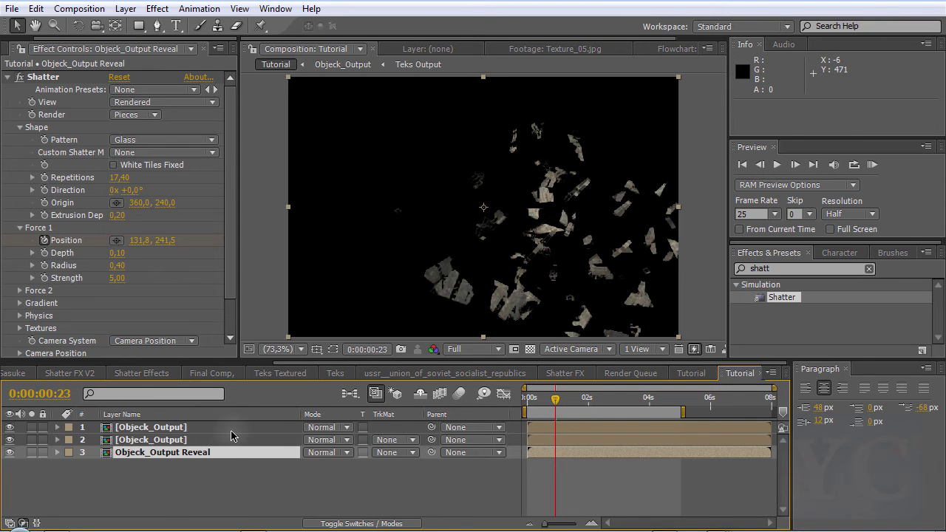
# - Rename layer 2 to 'Objeck_Output Retakan'
pyautogui.hotkey('ctrl', 'Up')
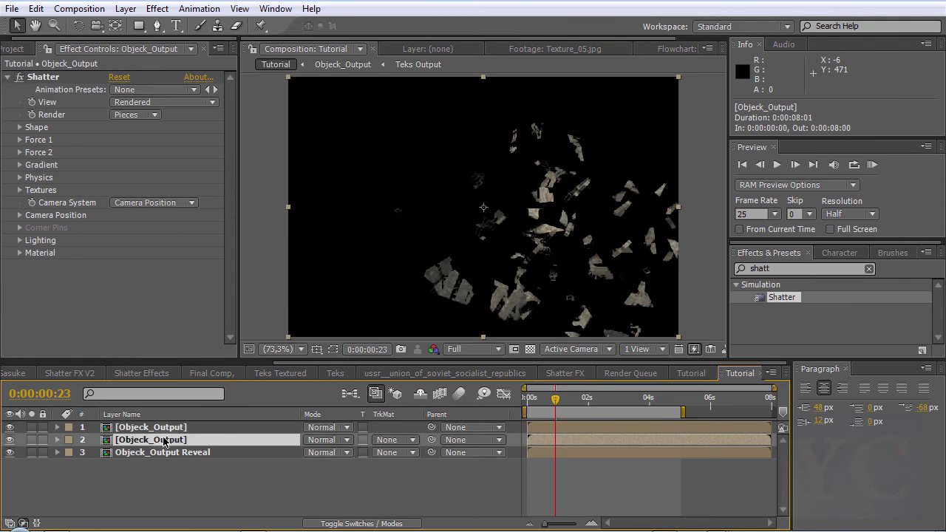
pyautogui.rightClick(163, 442)
pyautogui.click(254, 513)
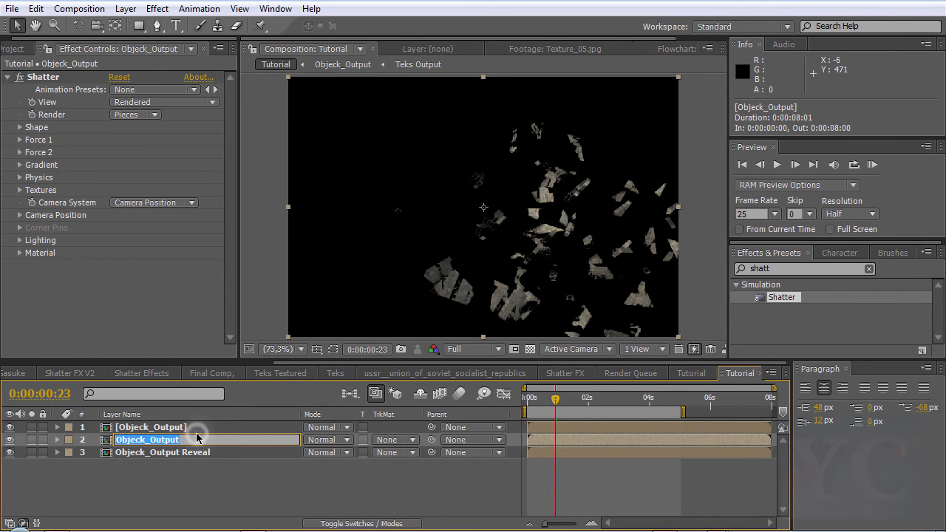
pyautogui.click(204, 439)
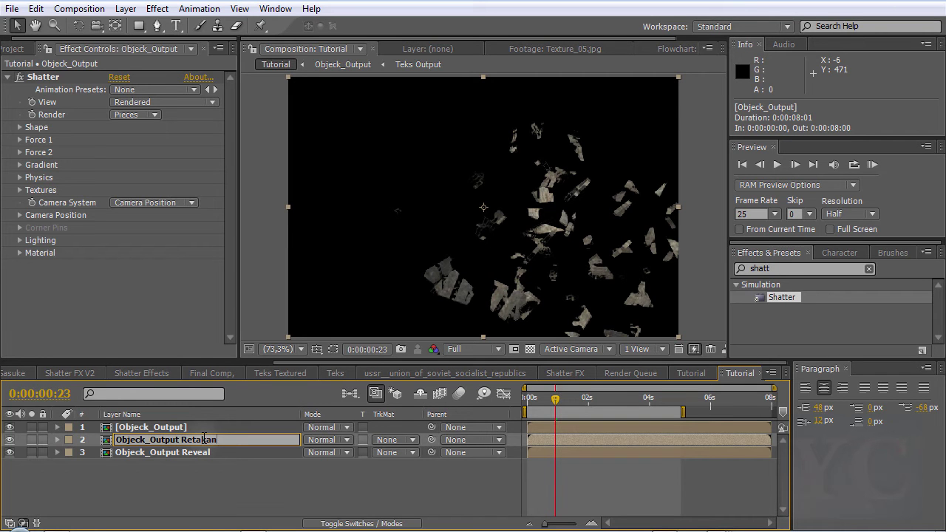
pyautogui.press('Return')
# - Rename layer 1 to 'Objeck_Output Partikel', then deselect all layers
pyautogui.rightClick(204, 427)
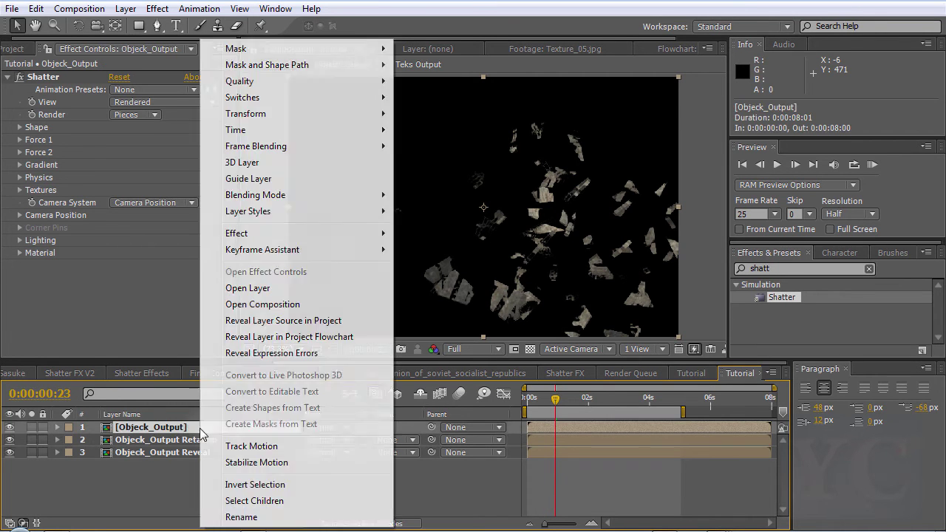
pyautogui.click(259, 516)
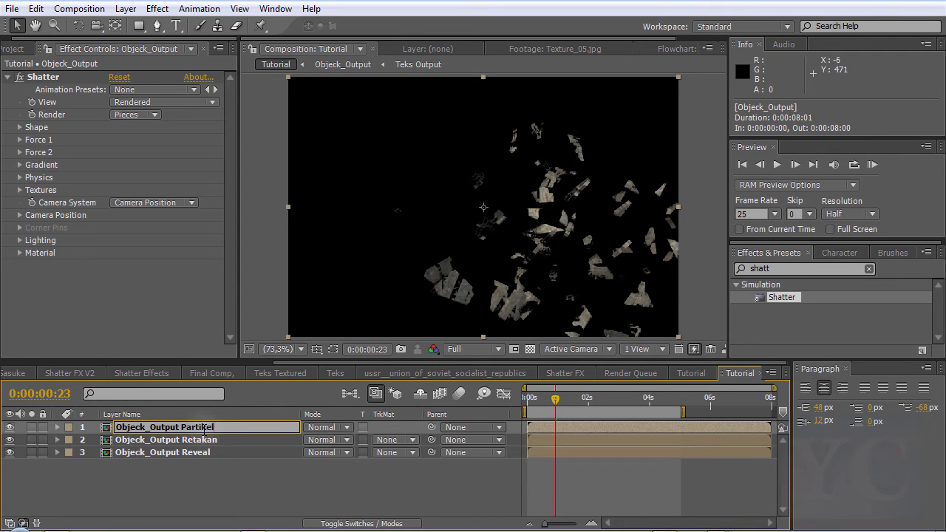
pyautogui.press('Return')
pyautogui.click(130, 502)
pyautogui.hotkey('ctrl', 'a')
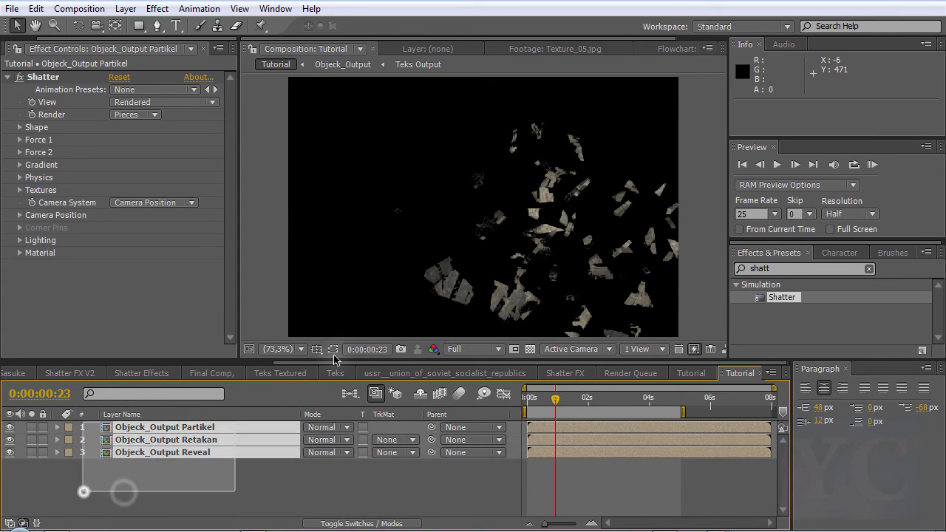
pyautogui.click(143, 486)
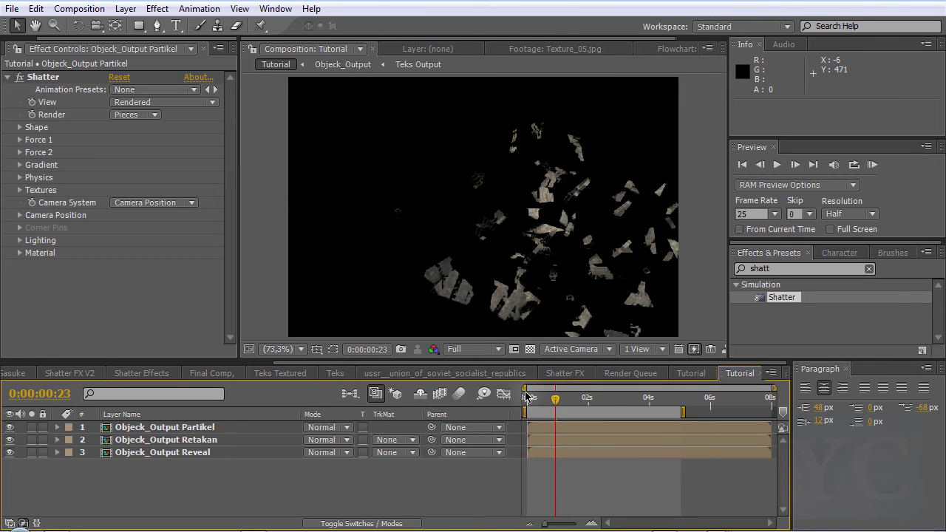
# - Solo the Objeck_Output Partikel layer and raise its Shatter Repetitions to 30
pyautogui.click(197, 427)
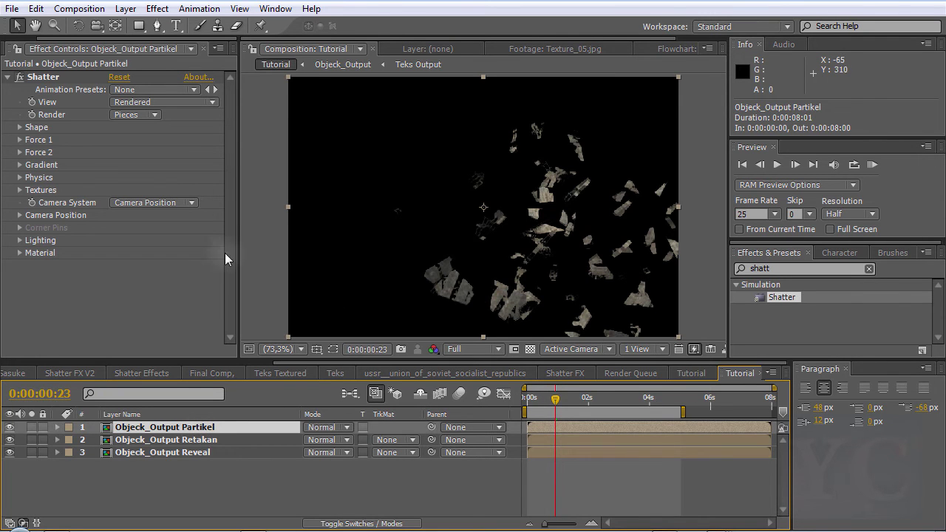
pyautogui.click(34, 427)
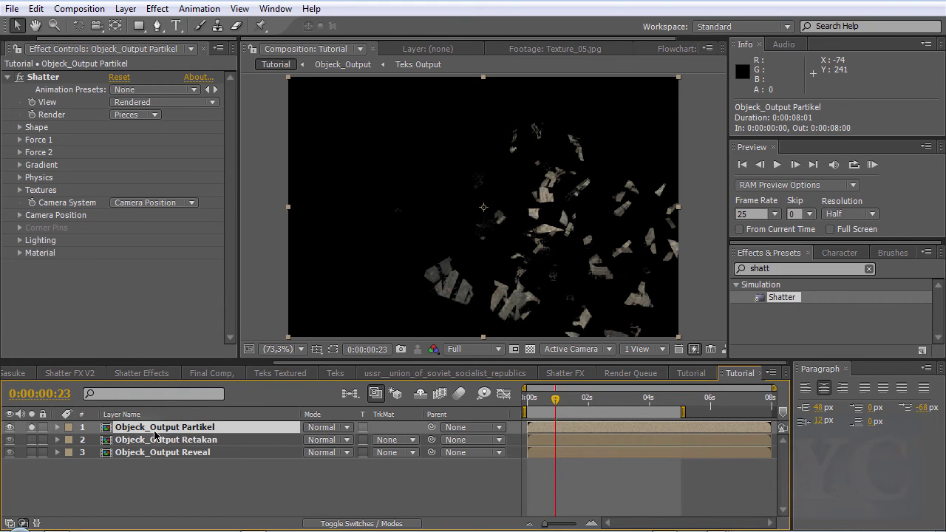
pyautogui.click(169, 466)
pyautogui.click(176, 429)
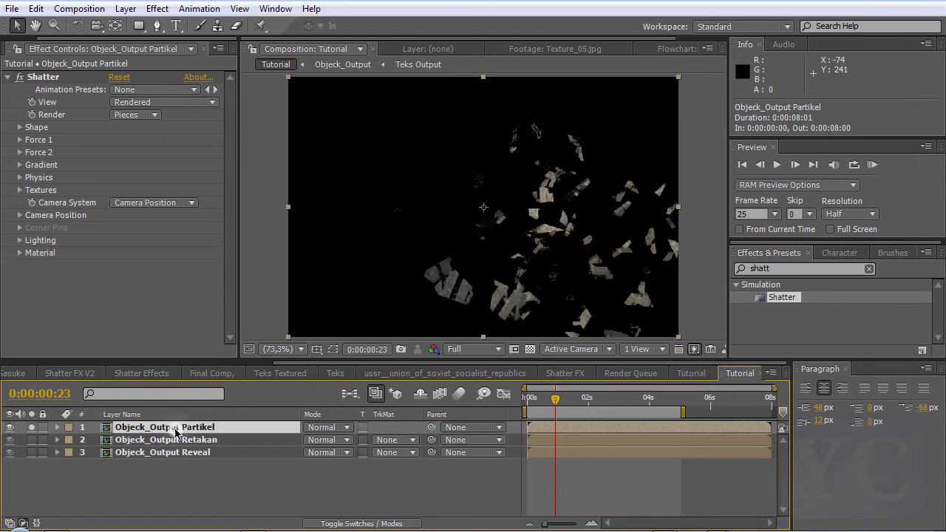
pyautogui.click(46, 77)
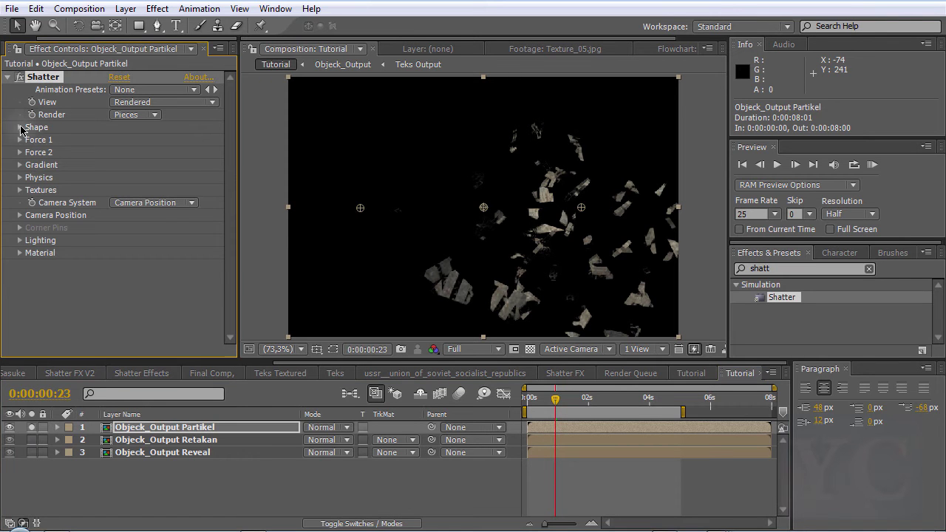
pyautogui.click(19, 128)
pyautogui.moveTo(116, 187); pyautogui.dragTo(221, 174)
pyautogui.click(8, 76)
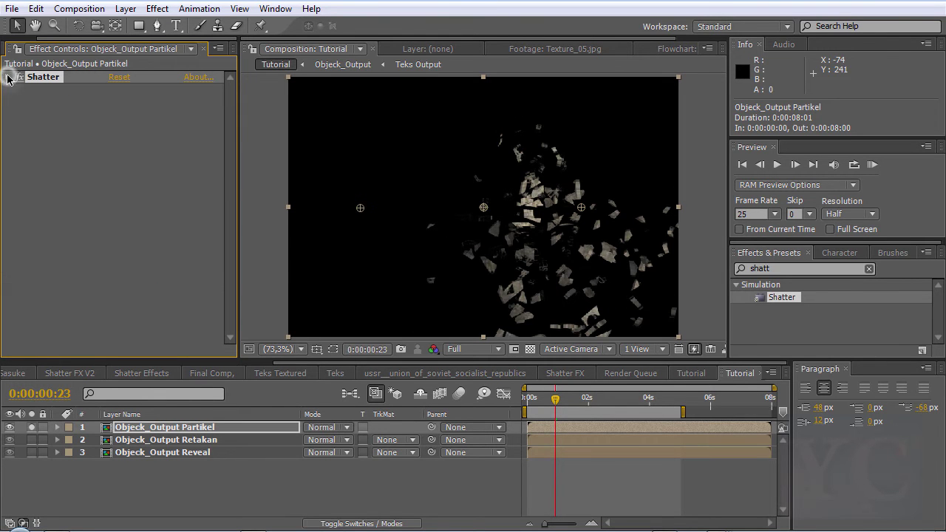
pyautogui.click(815, 269)
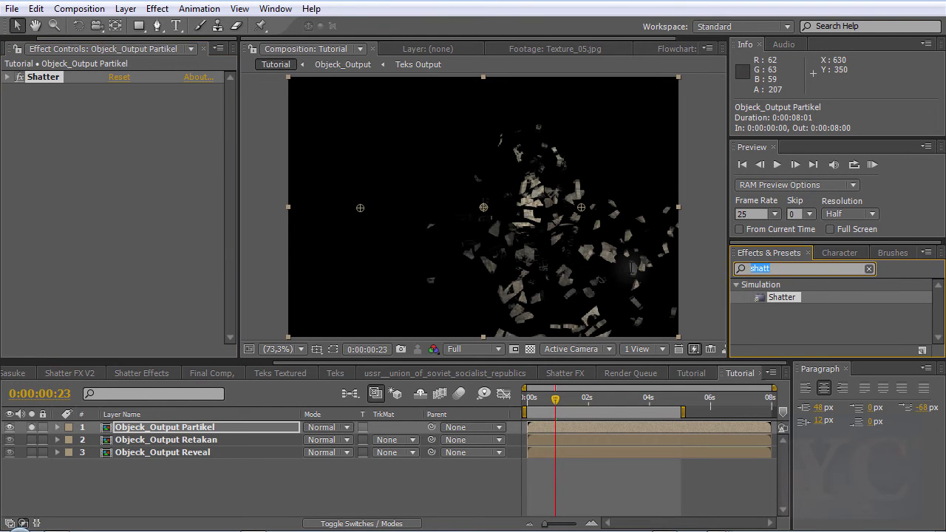
# - Apply Simple Choker to the Partikel layer, placed above Shatter
pyautogui.write('simple')
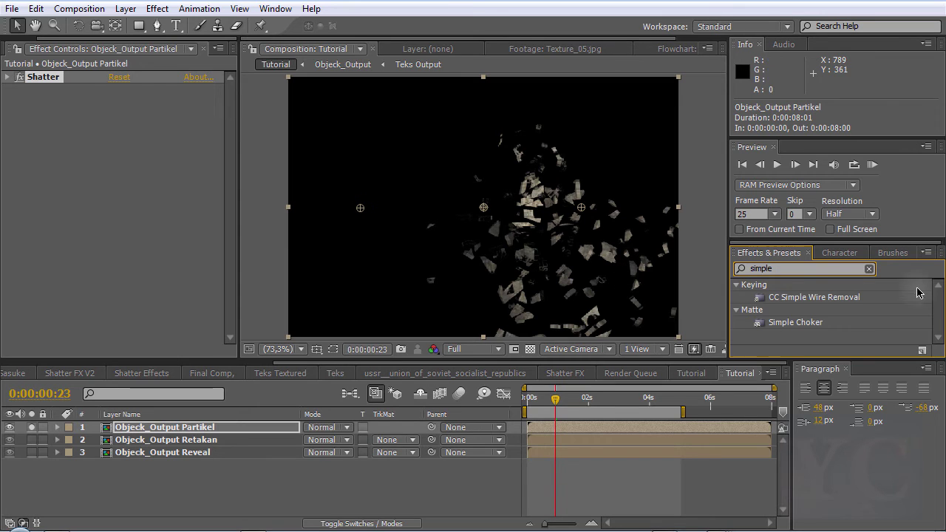
pyautogui.click(786, 324)
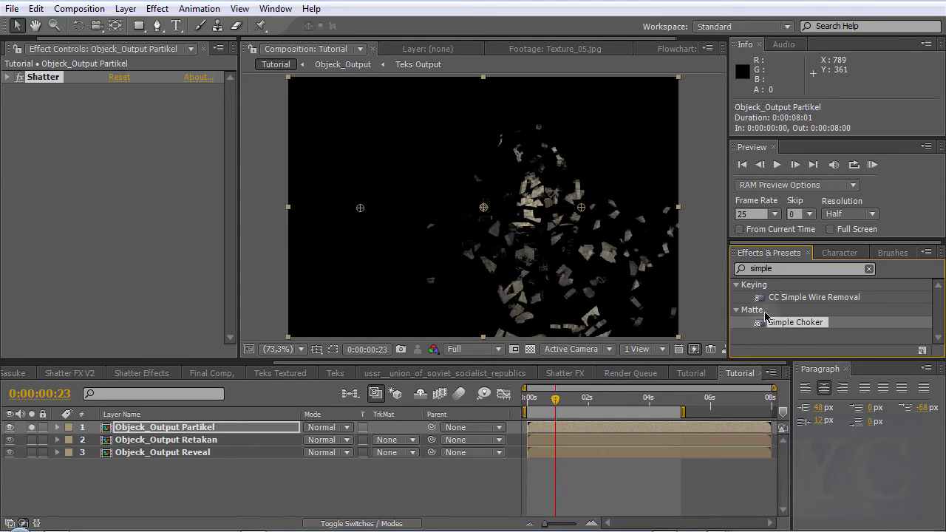
pyautogui.moveTo(805, 328)
pyautogui.mouseDown()
pyautogui.moveTo(204, 355)
pyautogui.moveTo(106, 79)
pyautogui.mouseUp()
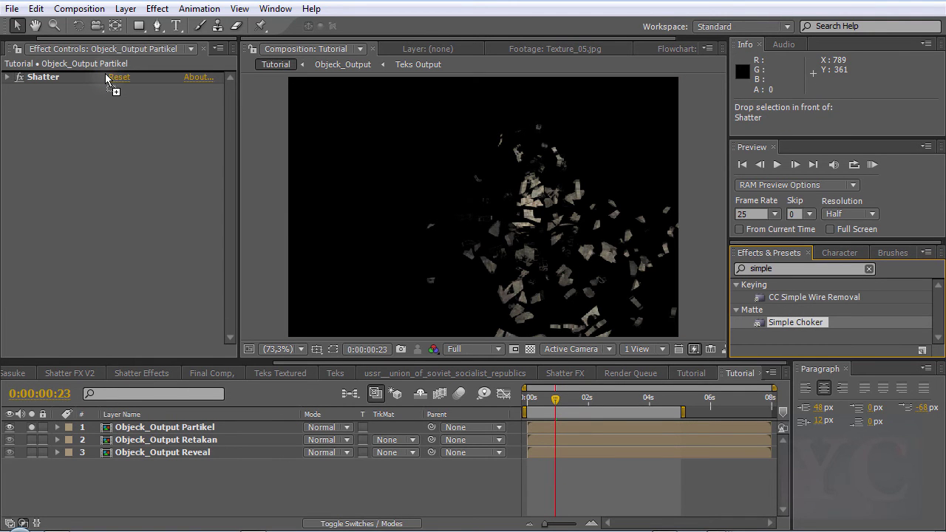
pyautogui.moveTo(106, 78); pyautogui.dragTo(108, 80)
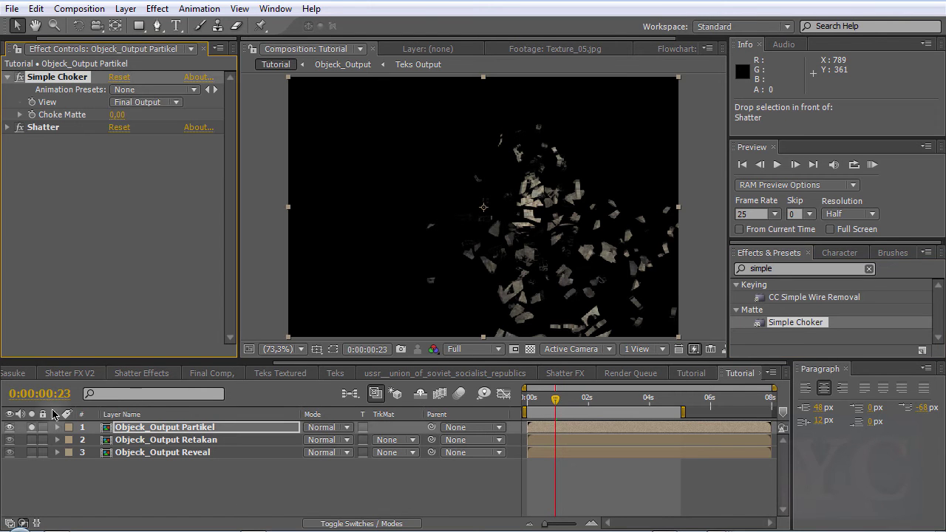
# - Set Simple Choker's Choke Matte to 19.00 and preview the thinned particles at 0:00:01:00
pyautogui.moveTo(114, 117); pyautogui.dragTo(197, 111)
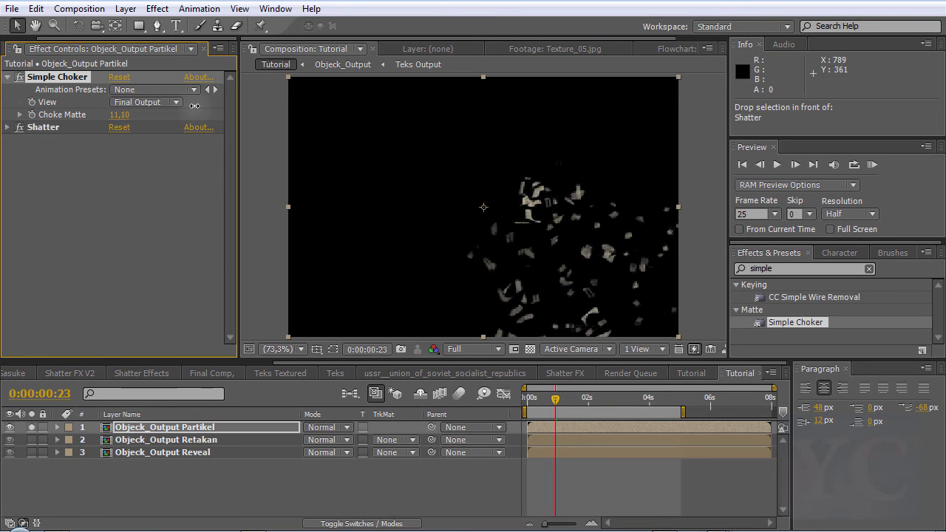
pyautogui.moveTo(118, 114); pyautogui.dragTo(143, 123)
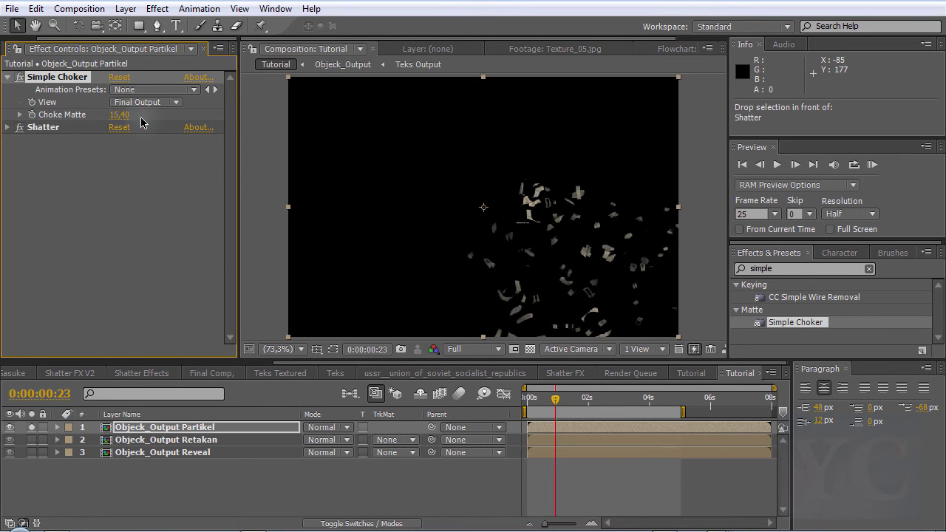
pyautogui.moveTo(138, 113); pyautogui.dragTo(286, 177)
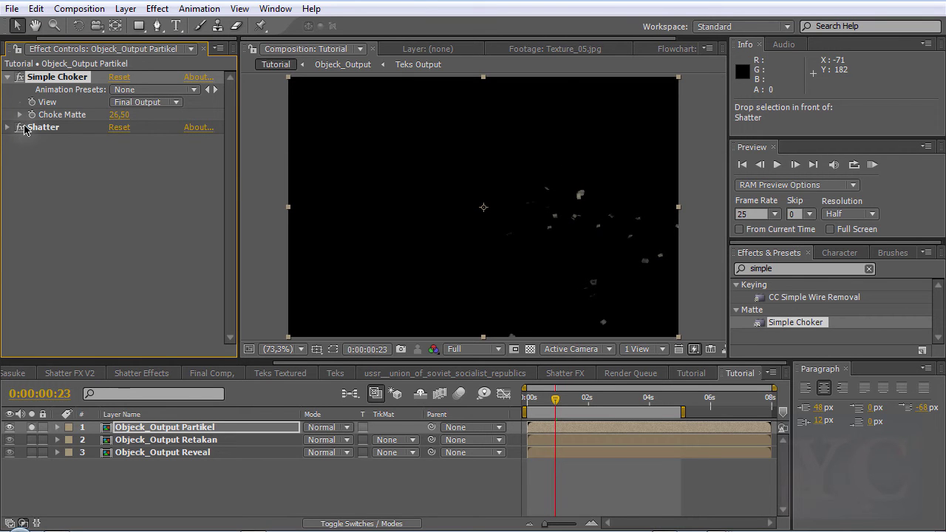
pyautogui.click(17, 127)
pyautogui.moveTo(118, 115)
pyautogui.mouseDown()
pyautogui.moveTo(72, 119)
pyautogui.moveTo(89, 128)
pyautogui.moveTo(88, 143)
pyautogui.mouseUp()
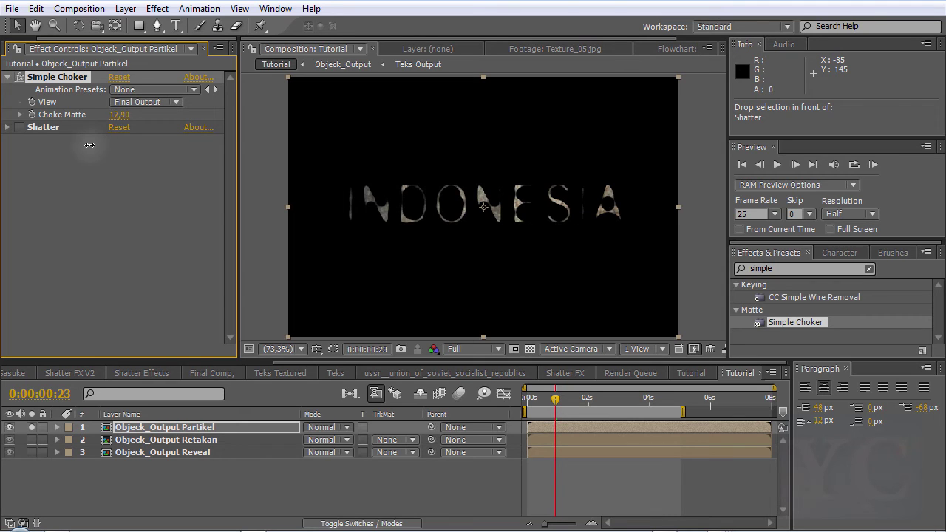
pyautogui.moveTo(92, 148); pyautogui.dragTo(100, 144)
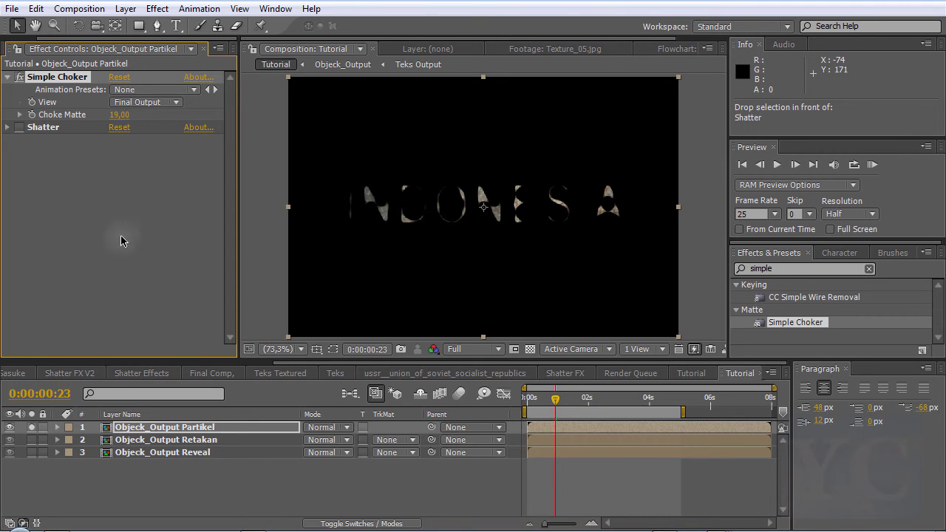
pyautogui.moveTo(550, 391); pyautogui.dragTo(606, 398)
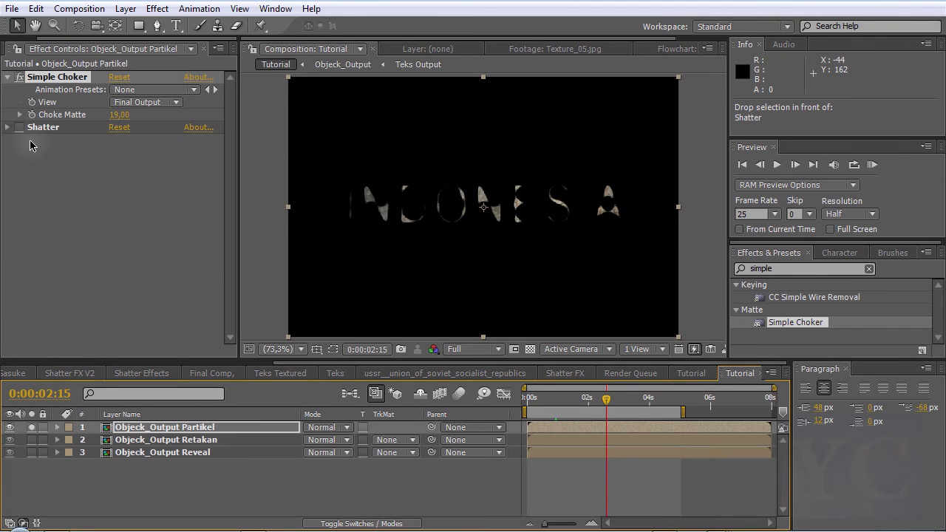
pyautogui.click(20, 127)
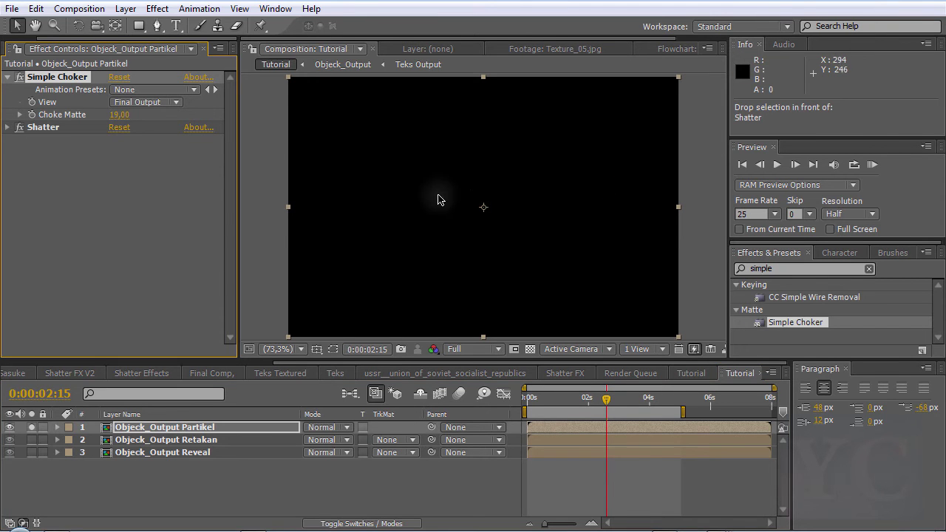
pyautogui.moveTo(554, 409); pyautogui.dragTo(560, 362)
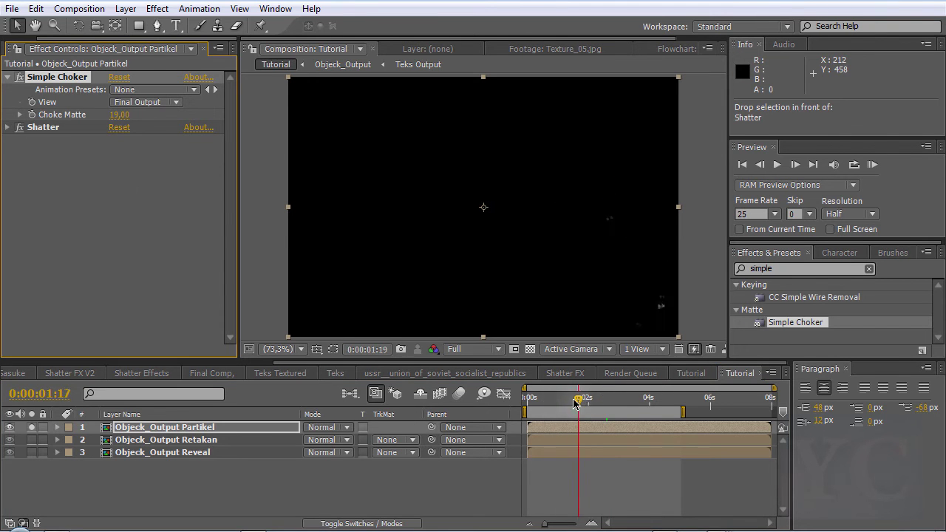
pyautogui.click(212, 427)
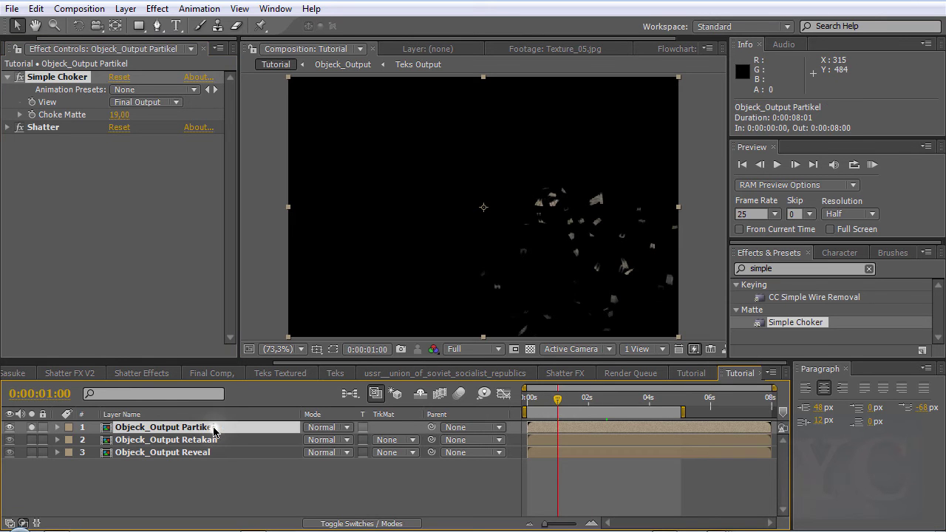
# - Search for Curves and apply it to the Objeck_Output Partikel layer
pyautogui.click(5, 78)
pyautogui.click(804, 269)
pyautogui.write('curv')
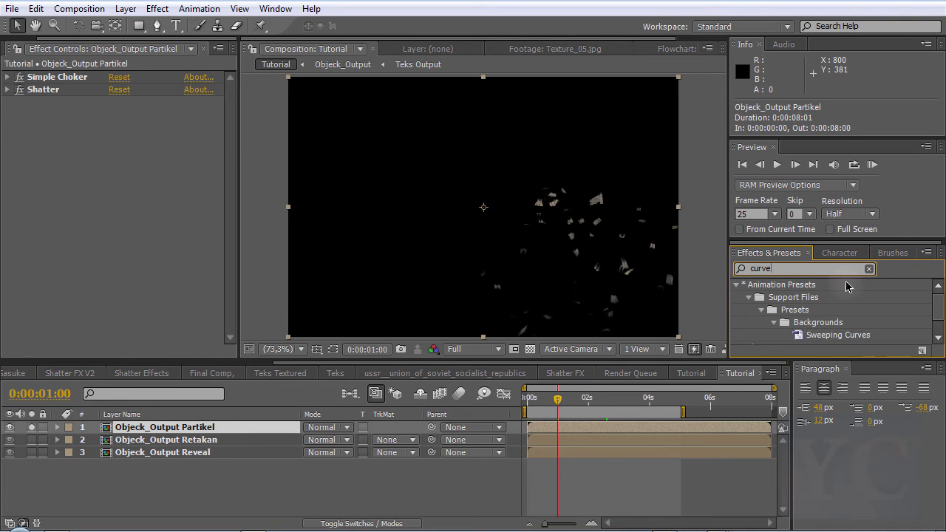
pyautogui.write('e')
pyautogui.moveTo(781, 337); pyautogui.dragTo(155, 164)
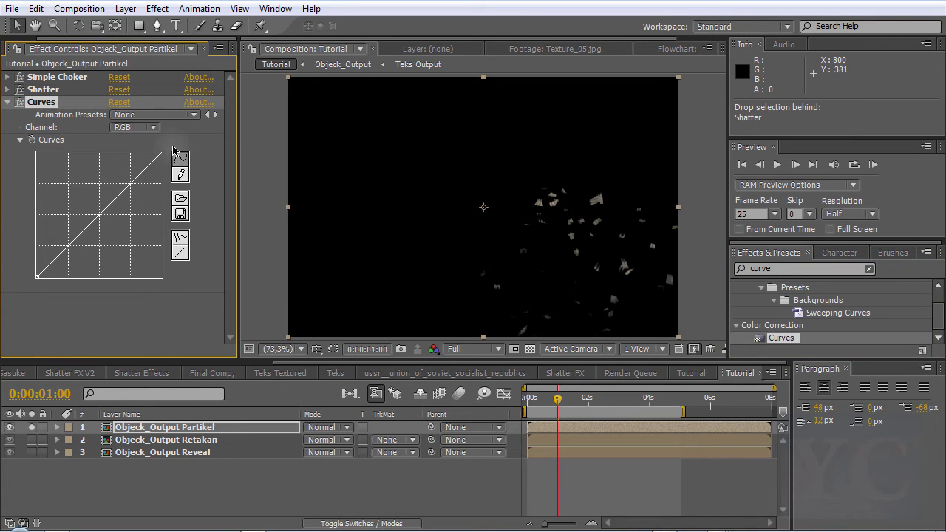
# - Shape a steep S-curve in Curves to boost particle contrast
pyautogui.moveTo(137, 180); pyautogui.dragTo(126, 173)
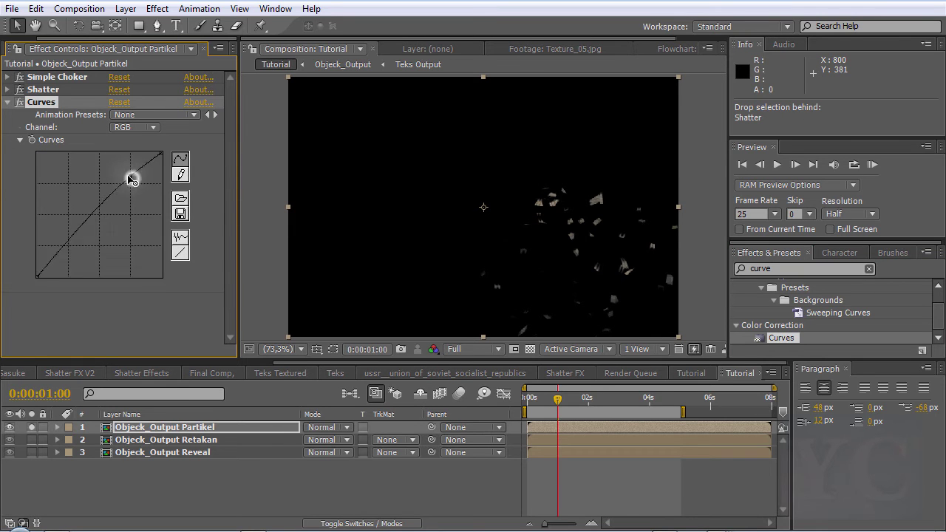
pyautogui.moveTo(64, 238); pyautogui.dragTo(61, 247)
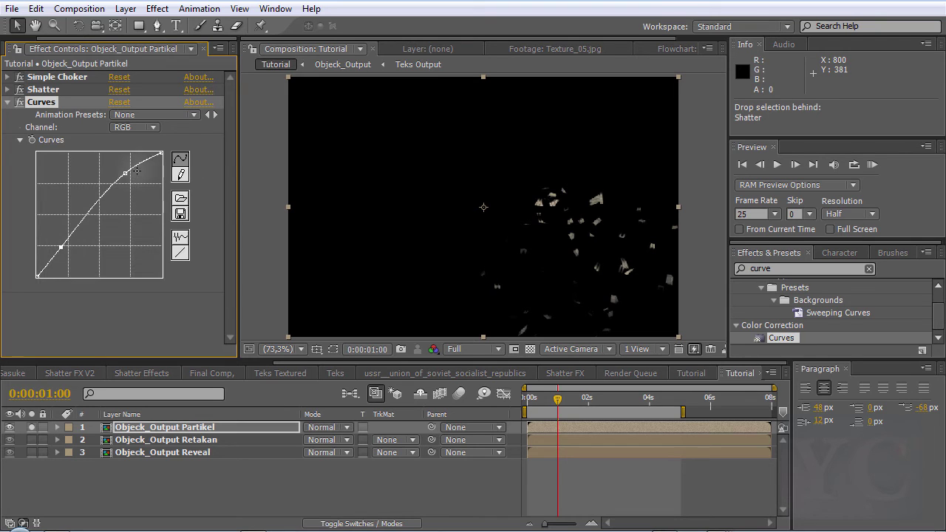
pyautogui.moveTo(125, 173)
pyautogui.mouseDown()
pyautogui.moveTo(108, 174)
pyautogui.moveTo(115, 169)
pyautogui.mouseUp()
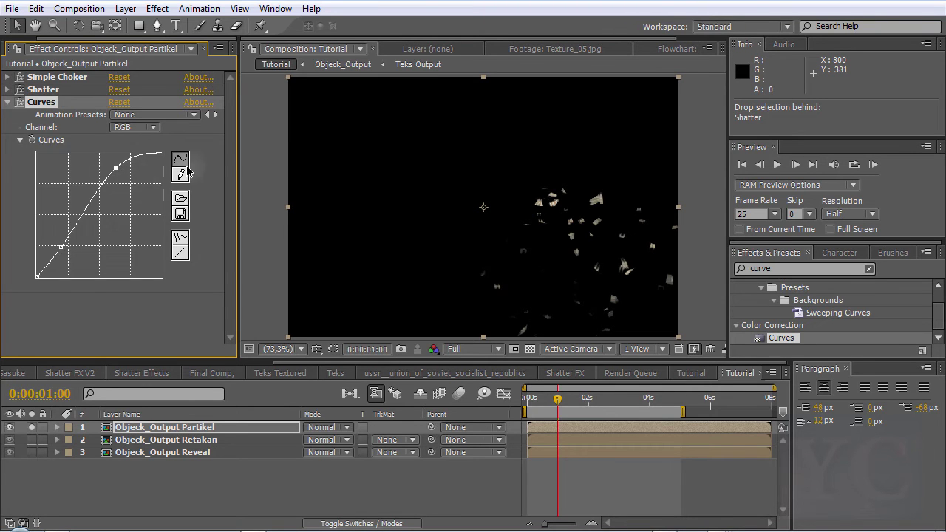
pyautogui.click(9, 104)
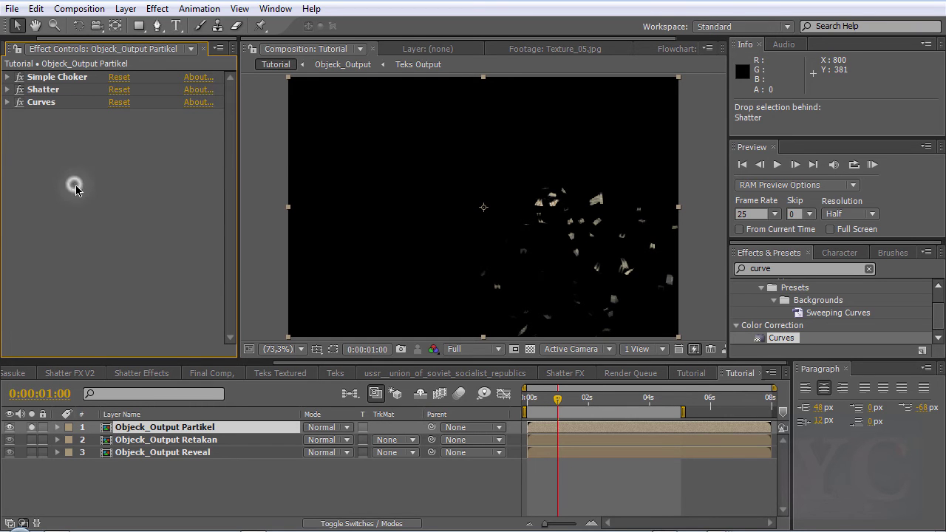
pyautogui.click(164, 439)
pyautogui.click(164, 427)
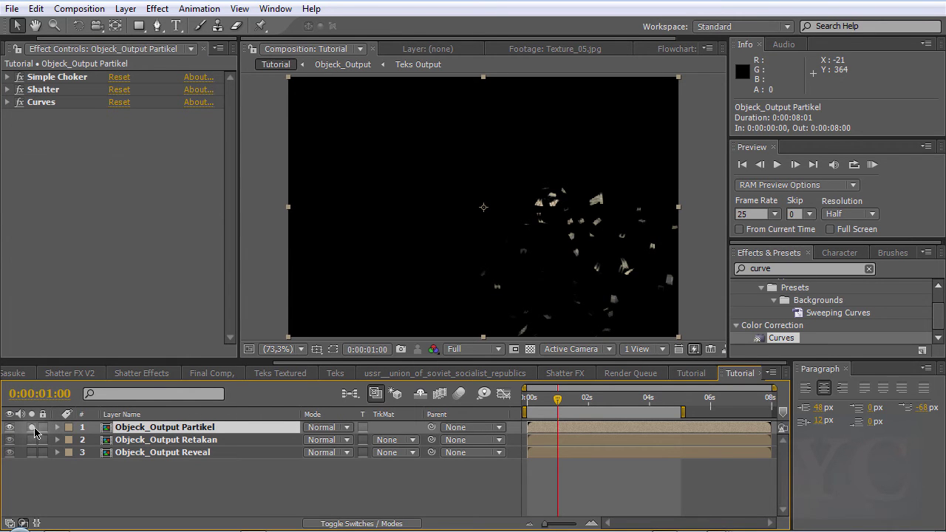
# - Unsolo the Partikel layer and expand Shatter Physics on the Objeck_Output Reveal layer
pyautogui.click(31, 427)
pyautogui.click(196, 453)
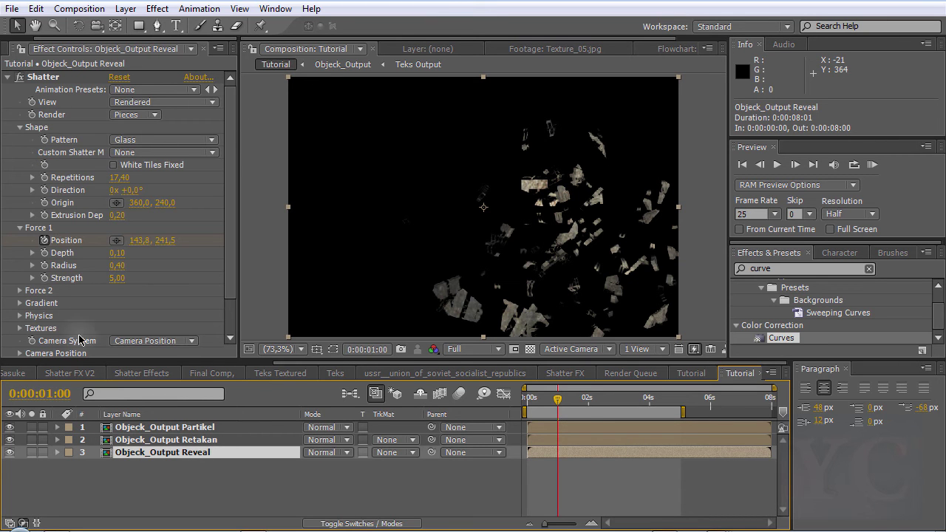
pyautogui.scroll(-2, 235, 158)
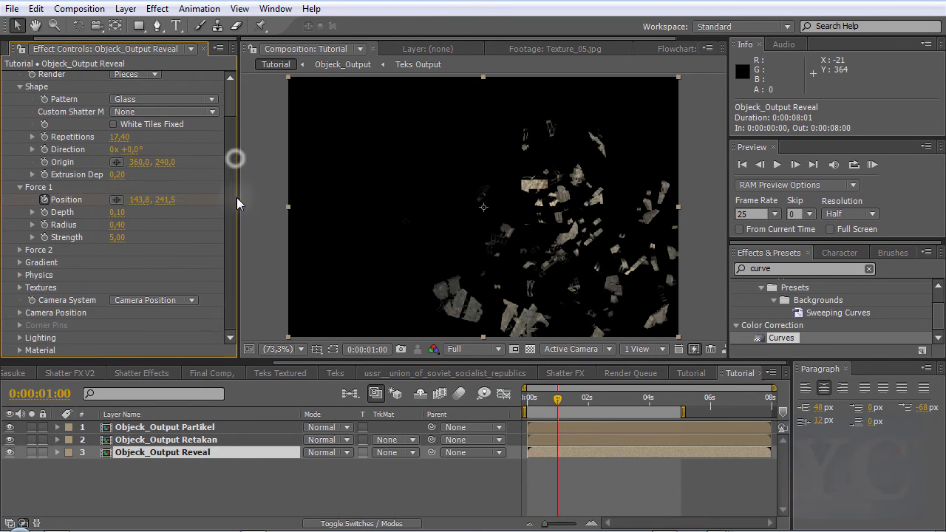
pyautogui.click(20, 275)
pyautogui.scroll(-1, 99, 292)
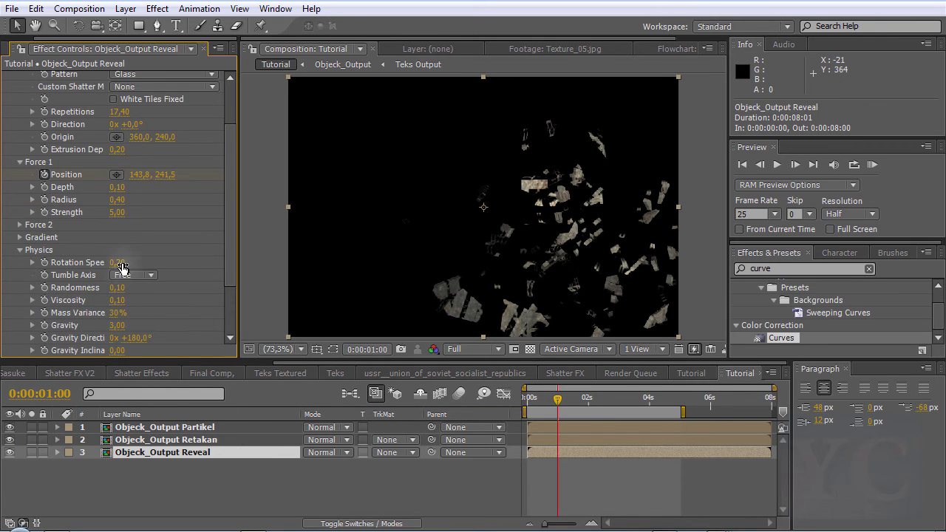
# - Set Randomness, Viscosity, Mass Variance, Gravity and Force 1 Strength to 0, then preview
pyautogui.press('Tab')
pyautogui.write('0\t')
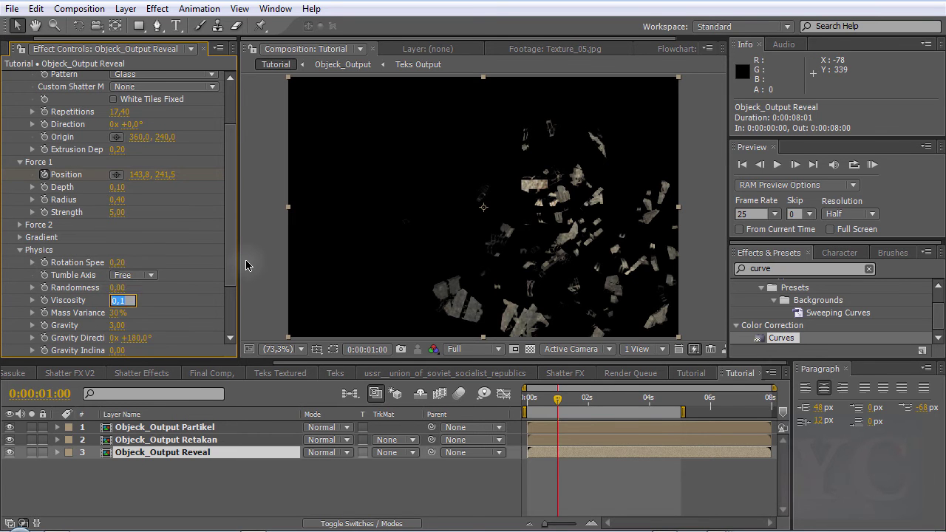
pyautogui.write('0\t0\t0\t0')
pyautogui.press('Return')
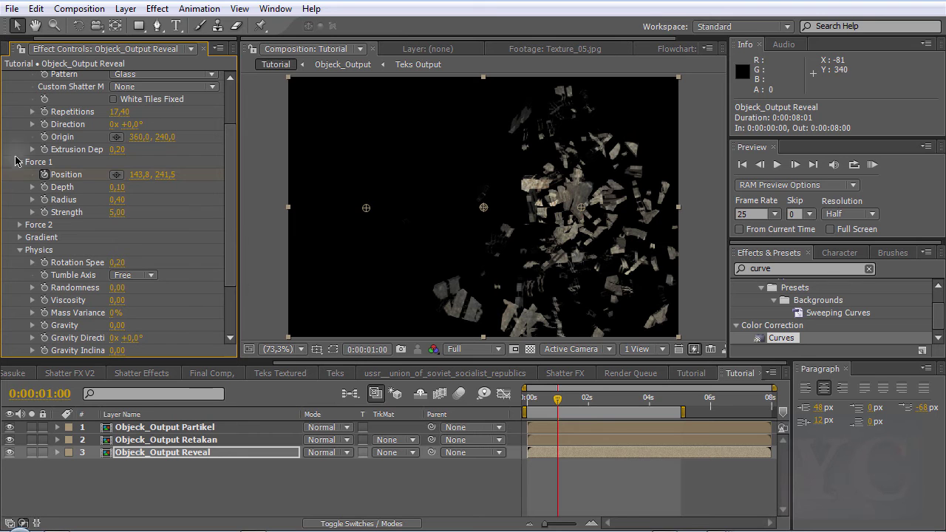
pyautogui.click(116, 212)
pyautogui.write('0')
pyautogui.press('Return')
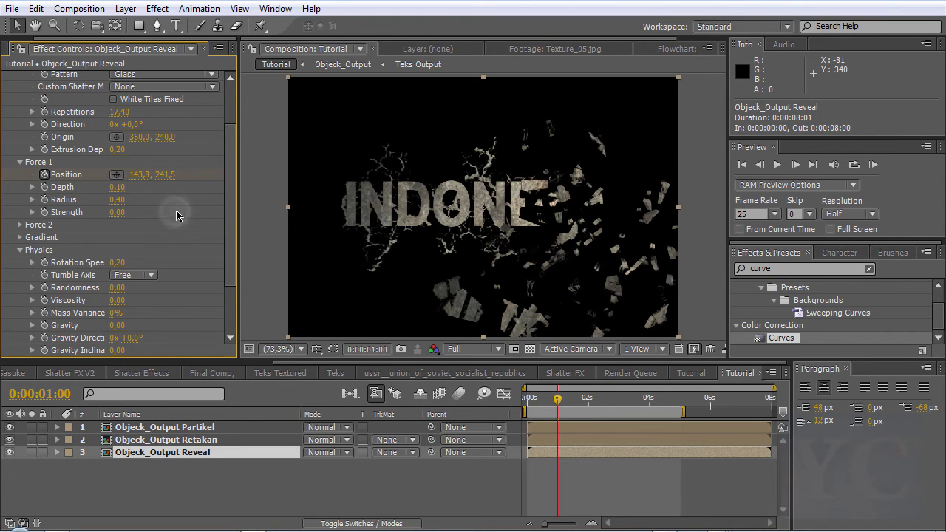
pyautogui.press('KP_0')
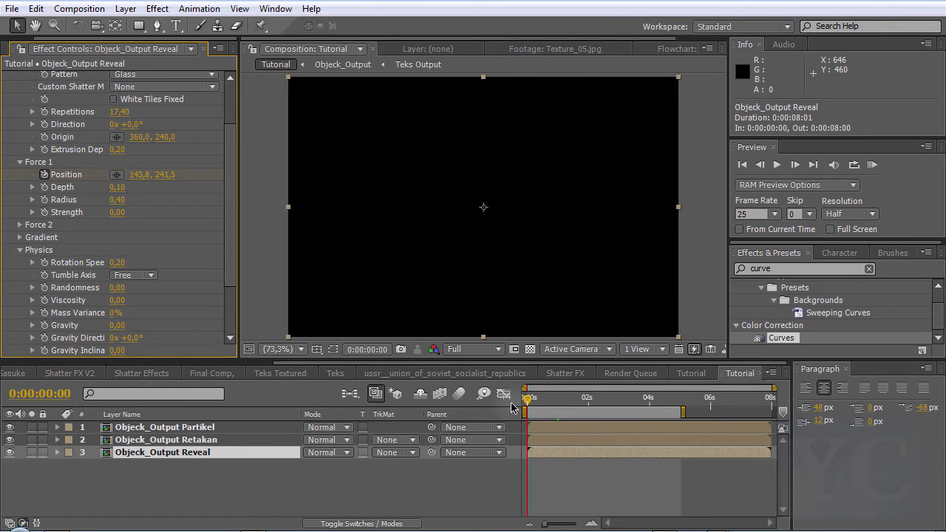
# - Stop the INDONESIA reveal preview and park the time indicator at 0:00:03:05
pyautogui.moveTo(575, 400); pyautogui.dragTo(568, 424)
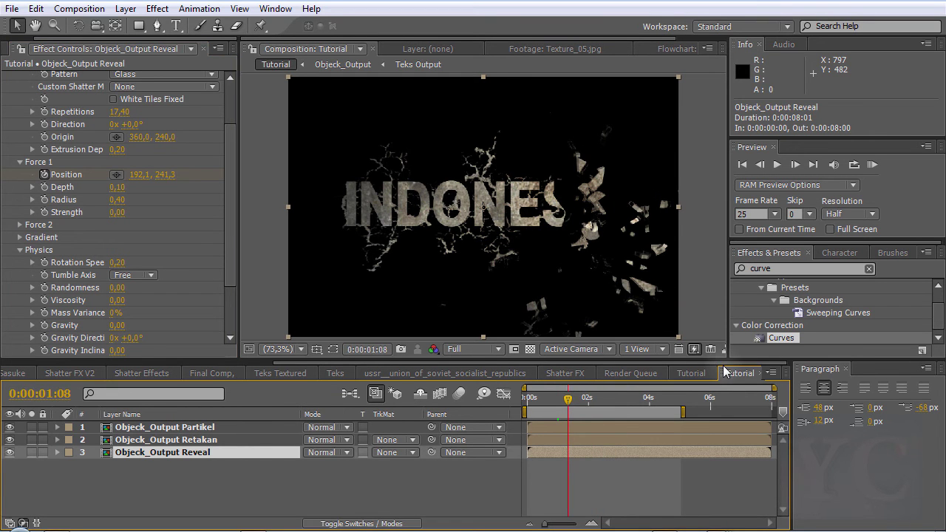
pyautogui.press('KP_0')
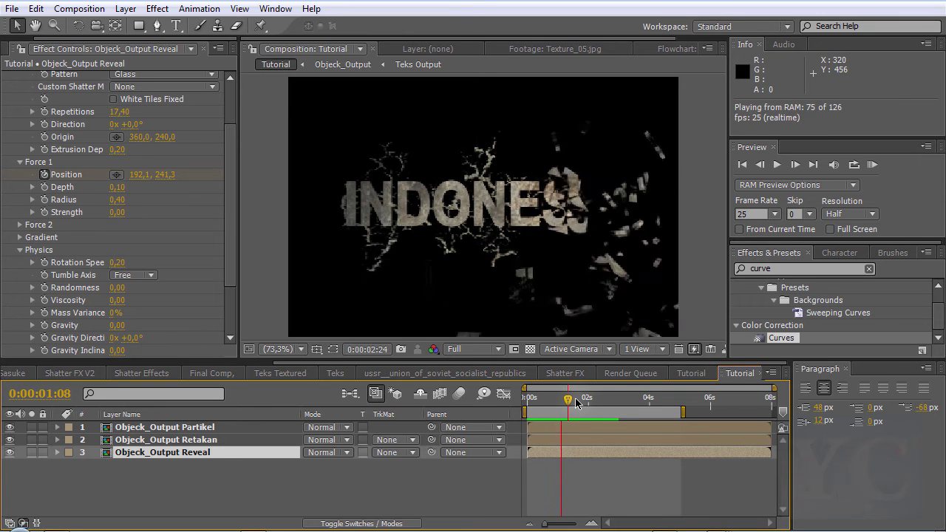
pyautogui.moveTo(575, 403); pyautogui.dragTo(624, 402)
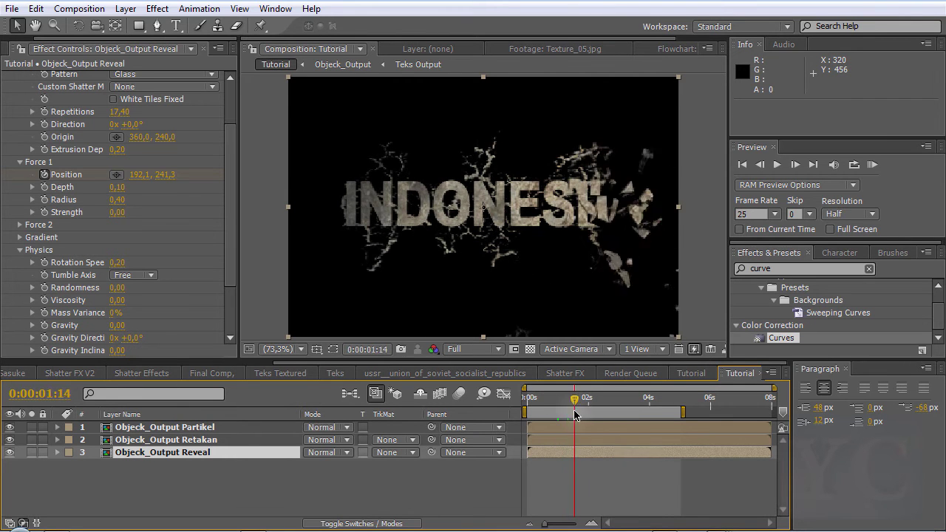
pyautogui.click(142, 484)
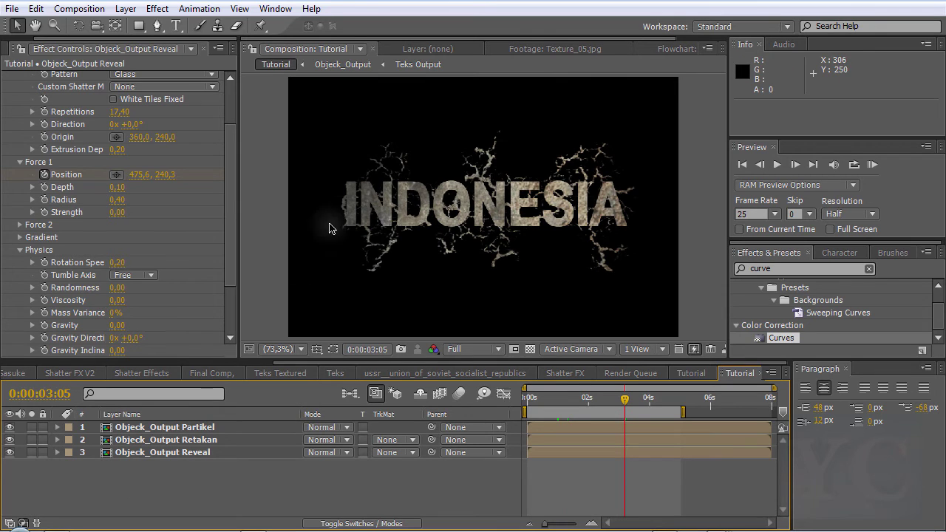
# - Drag Texture_05.jpg from the Project panel into the Tutorial timeline as layer 4
pyautogui.moveTo(72, 40); pyautogui.dragTo(22, 40)
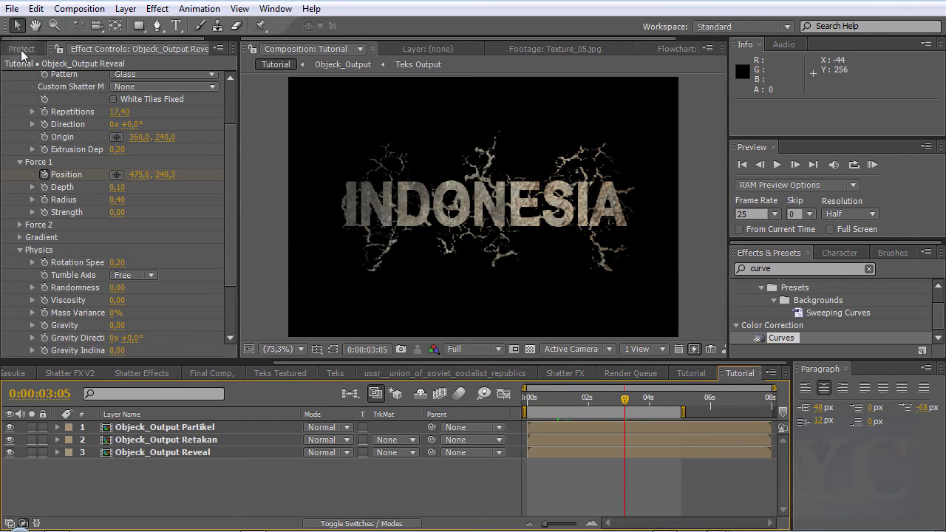
pyautogui.click(22, 48)
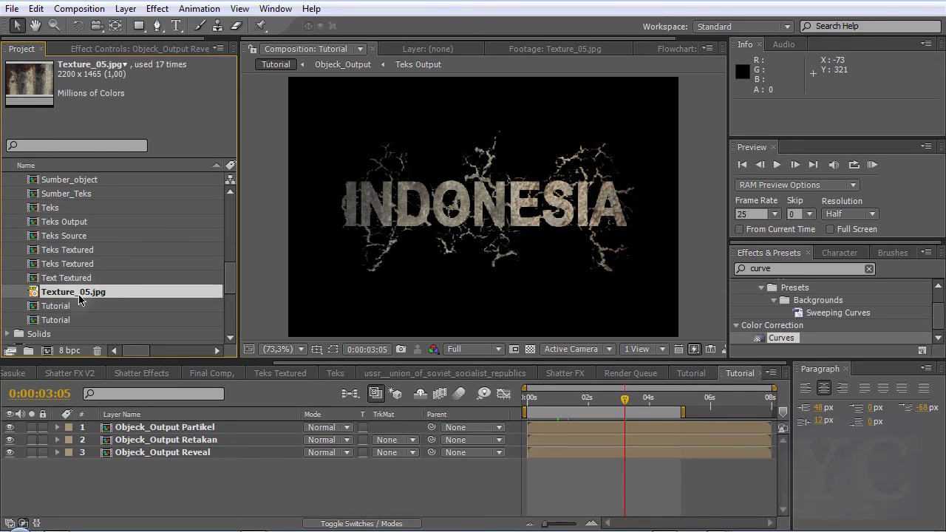
pyautogui.moveTo(79, 298); pyautogui.dragTo(150, 484)
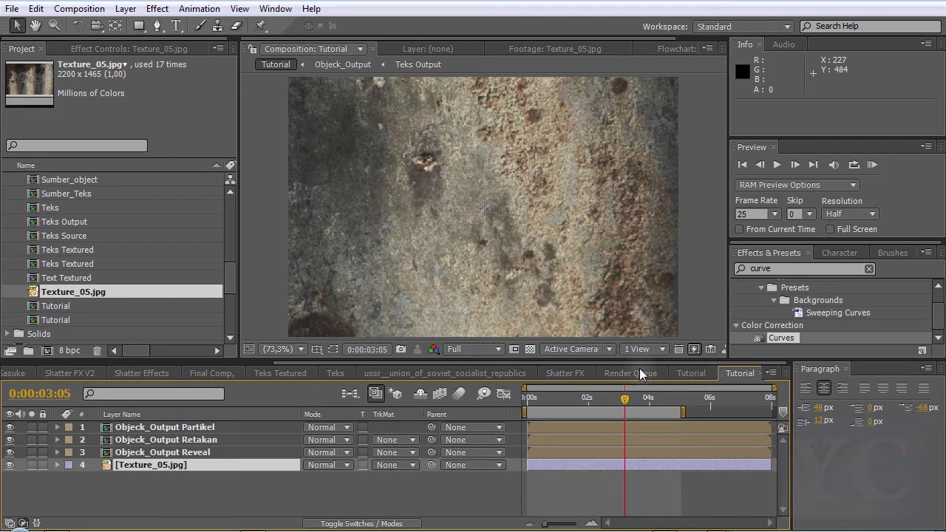
# - Inspect the Objeck_Output and Teks Output precomps with their cracks.png and INDONESIA layers
pyautogui.doubleClick(185, 452)
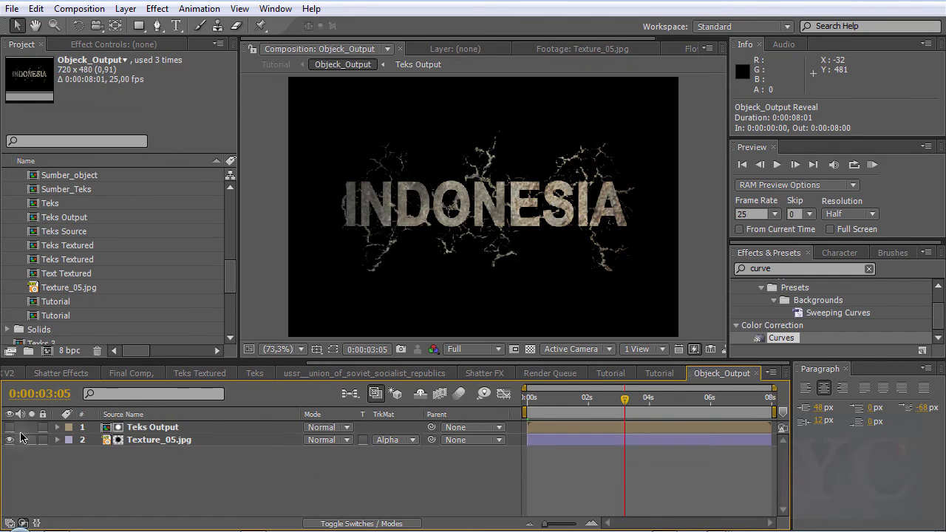
pyautogui.doubleClick(172, 428)
pyautogui.click(144, 428)
pyautogui.click(153, 441)
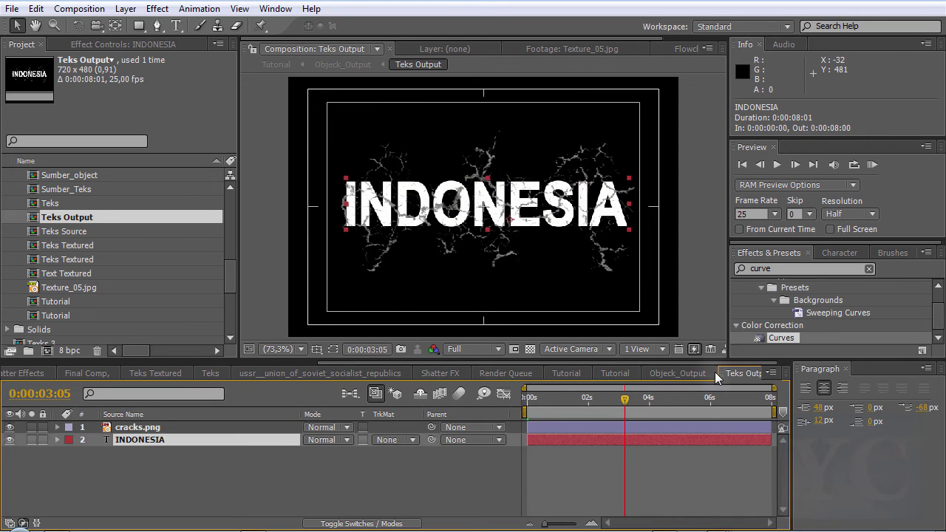
pyautogui.click(683, 374)
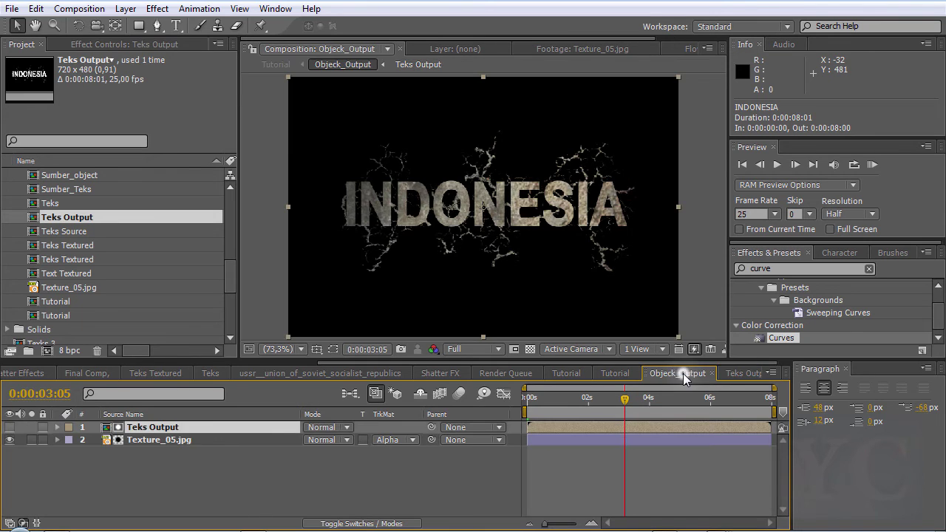
# - Shift Texture_05.jpg in Objeck_Output up-right to 498,68, then return to Tutorial
pyautogui.click(175, 441)
pyautogui.scroll(-3, 317, 238)
pyautogui.scroll(2, 366, 257)
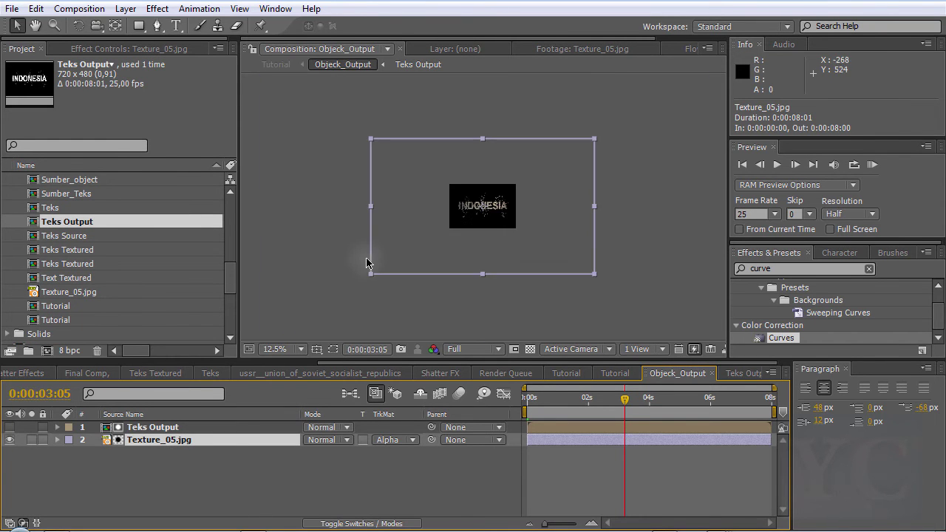
pyautogui.scroll(1, 599, 148)
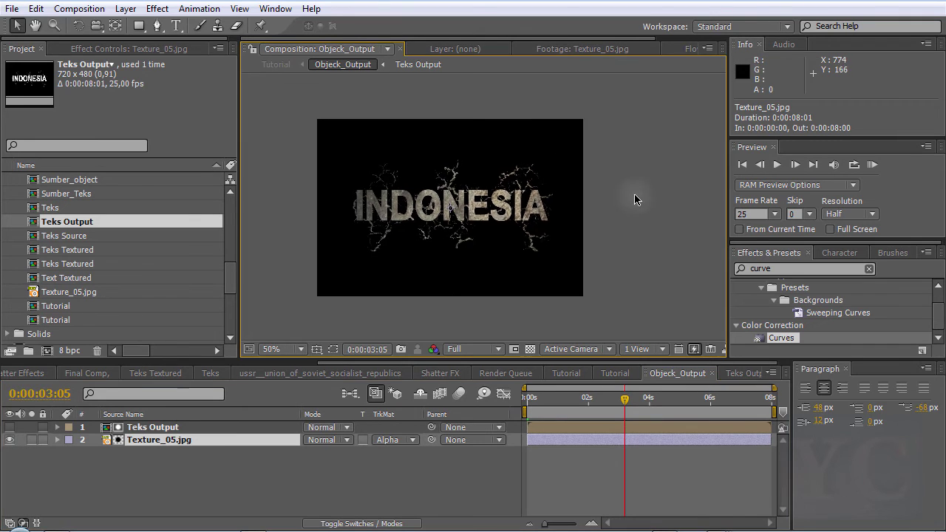
pyautogui.scroll(1, 584, 171)
pyautogui.moveTo(536, 194); pyautogui.dragTo(484, 193)
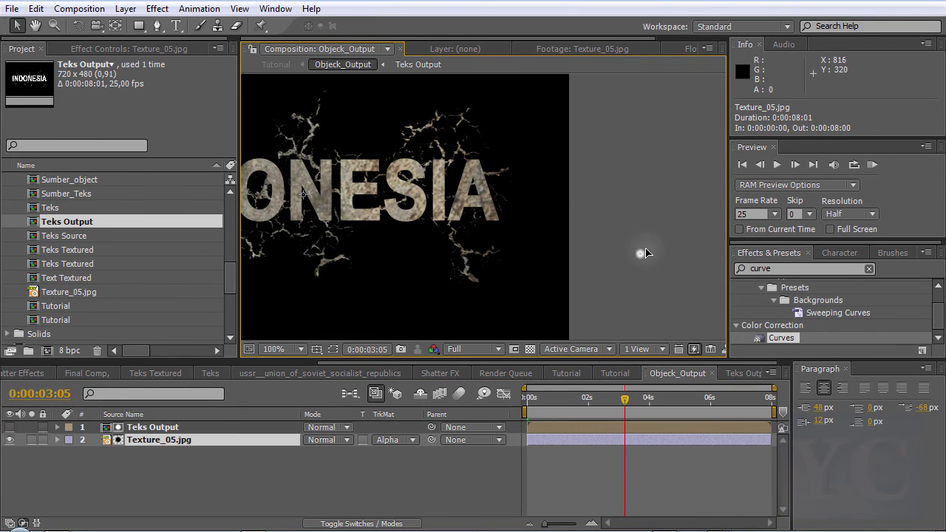
pyautogui.moveTo(644, 253); pyautogui.dragTo(674, 228)
pyautogui.moveTo(471, 222); pyautogui.dragTo(639, 215)
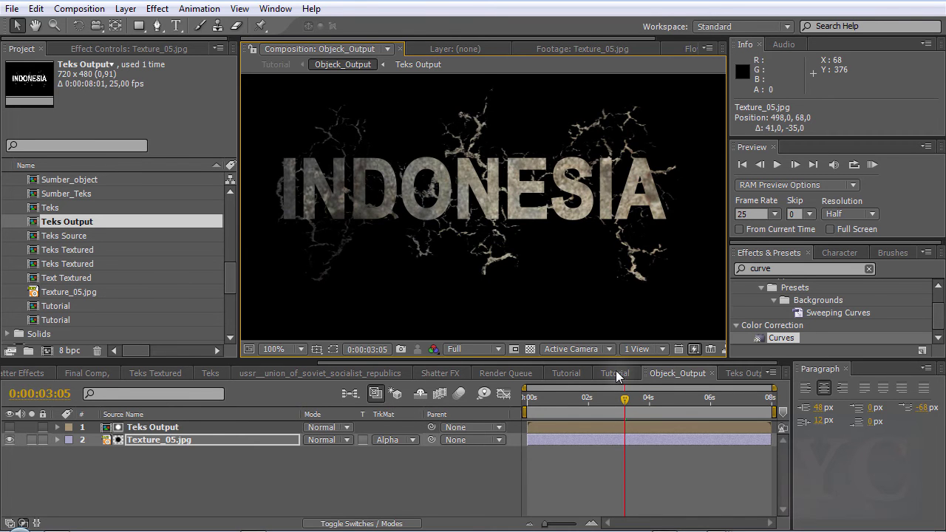
pyautogui.click(615, 372)
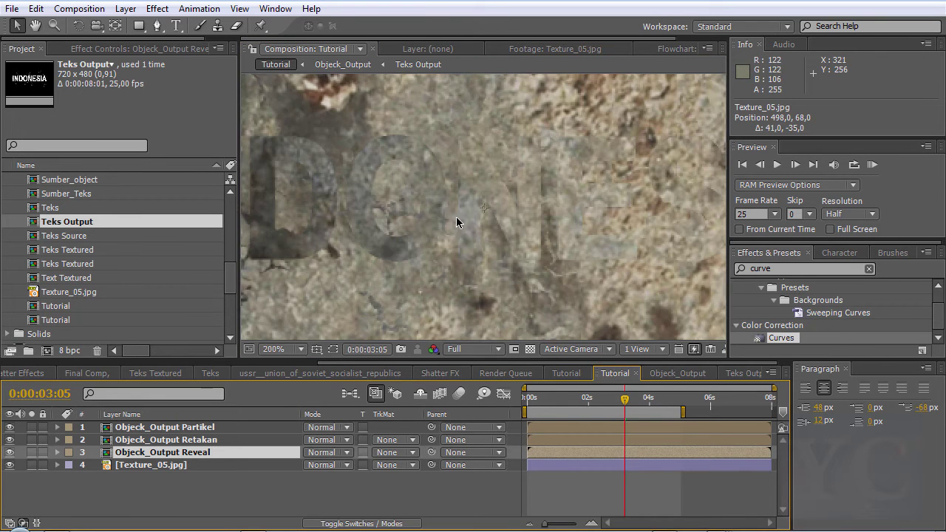
# - Fit the Tutorial composition in the viewer and select the Objeck_Output Reveal layer
pyautogui.scroll(-1, 457, 222)
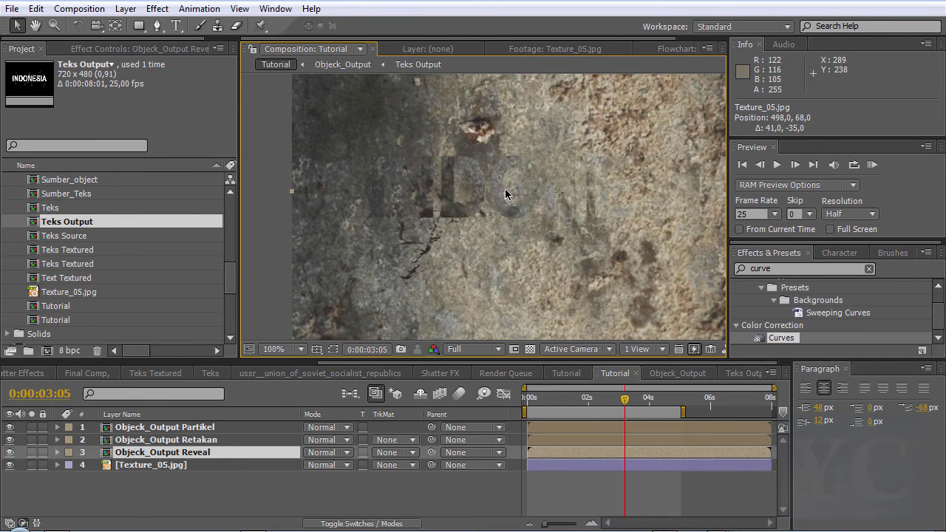
pyautogui.moveTo(506, 194); pyautogui.dragTo(440, 213)
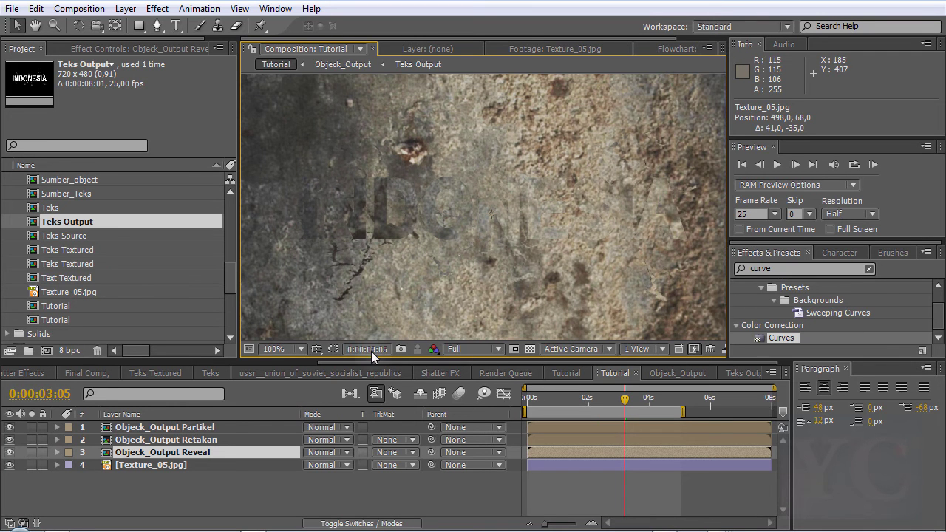
pyautogui.click(281, 349)
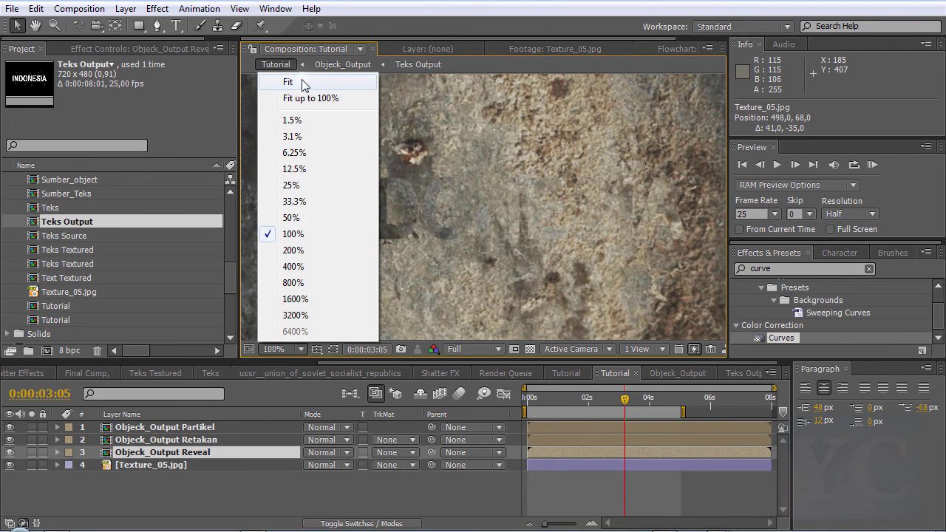
pyautogui.click(303, 82)
pyautogui.click(185, 465)
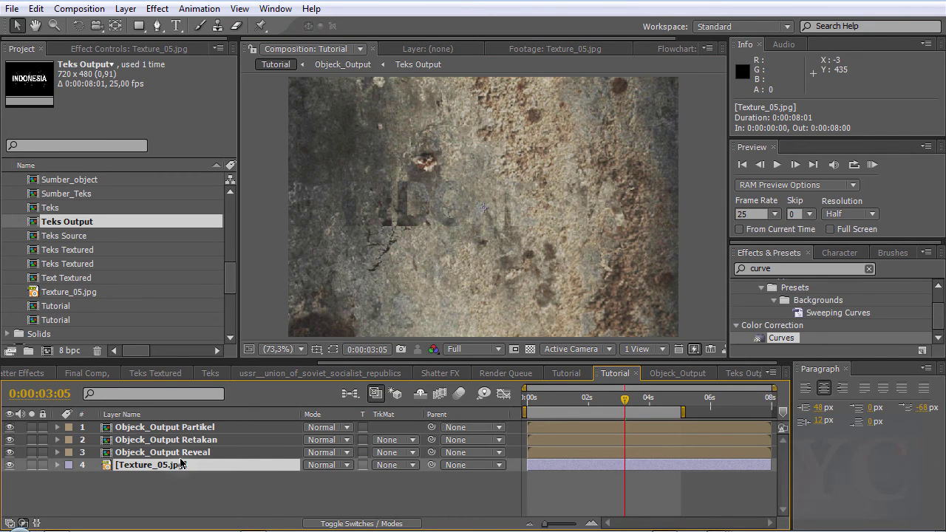
pyautogui.click(180, 485)
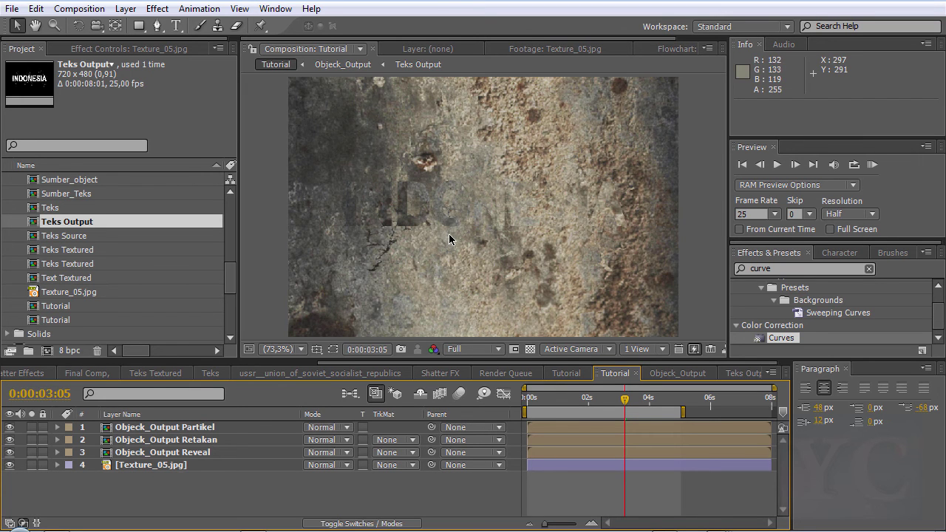
pyautogui.click(211, 452)
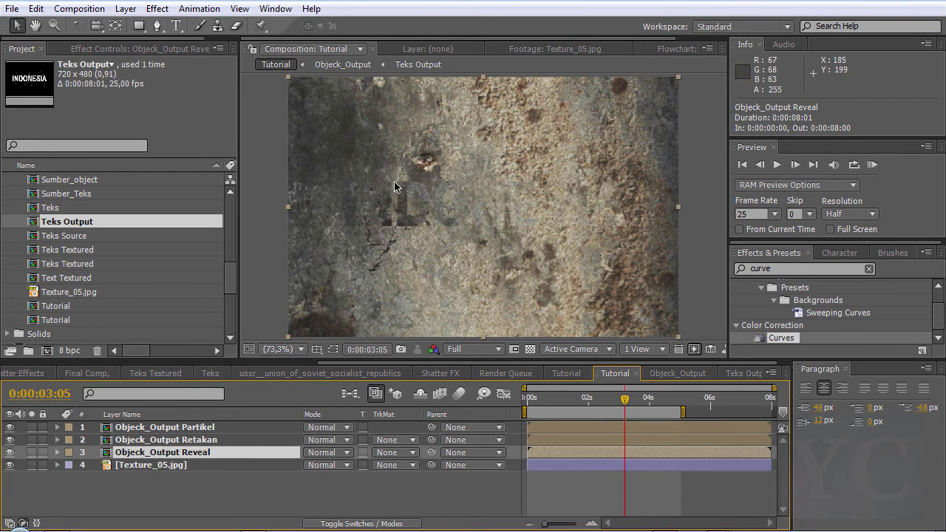
# - Apply the Inner Shadow layer style to Objeck_Output Reveal from its context menu
pyautogui.rightClick(176, 453)
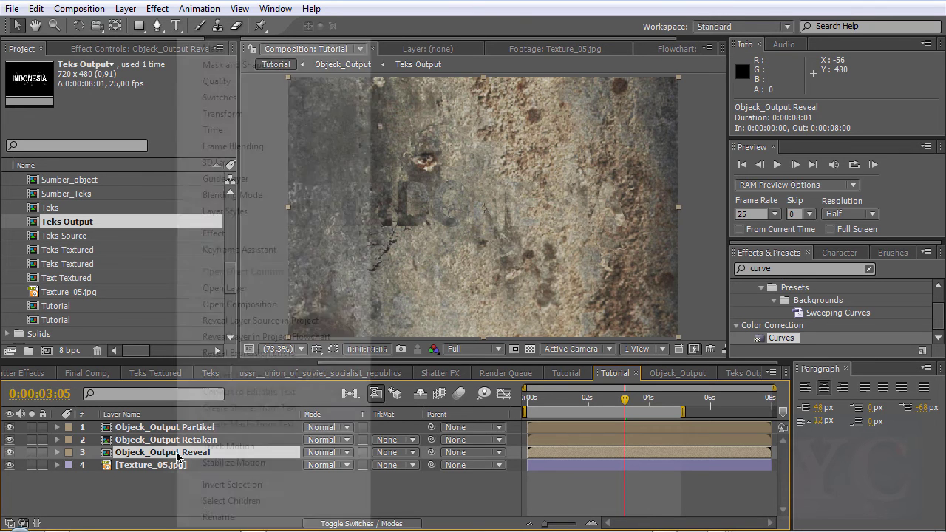
pyautogui.moveTo(292, 213)
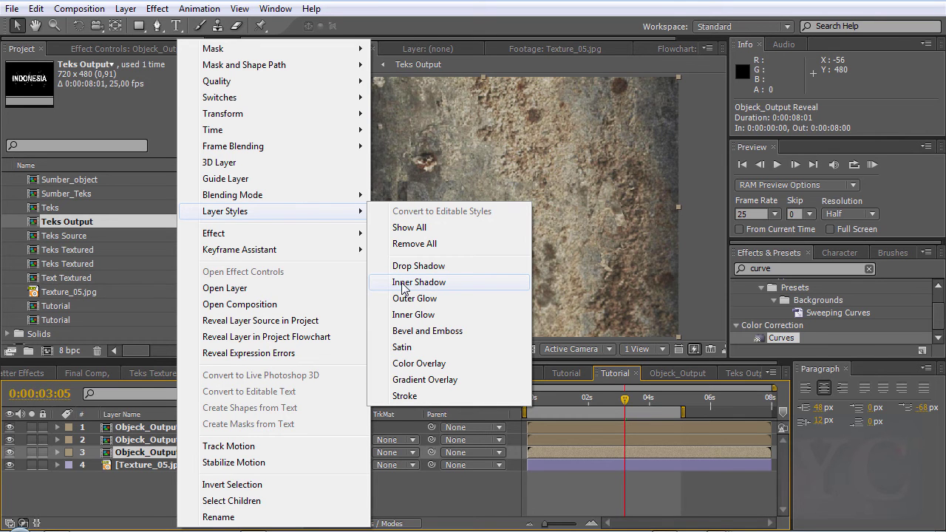
pyautogui.click(462, 283)
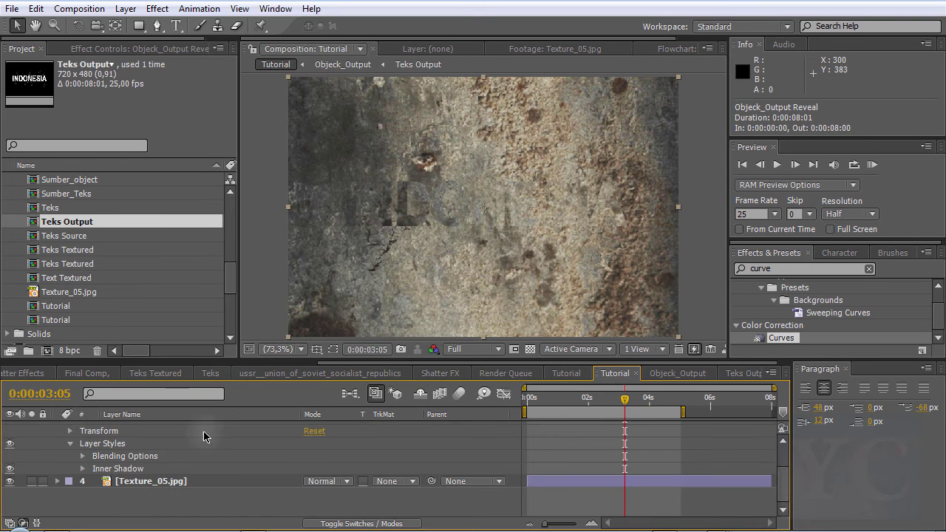
pyautogui.scroll(3, 164, 469)
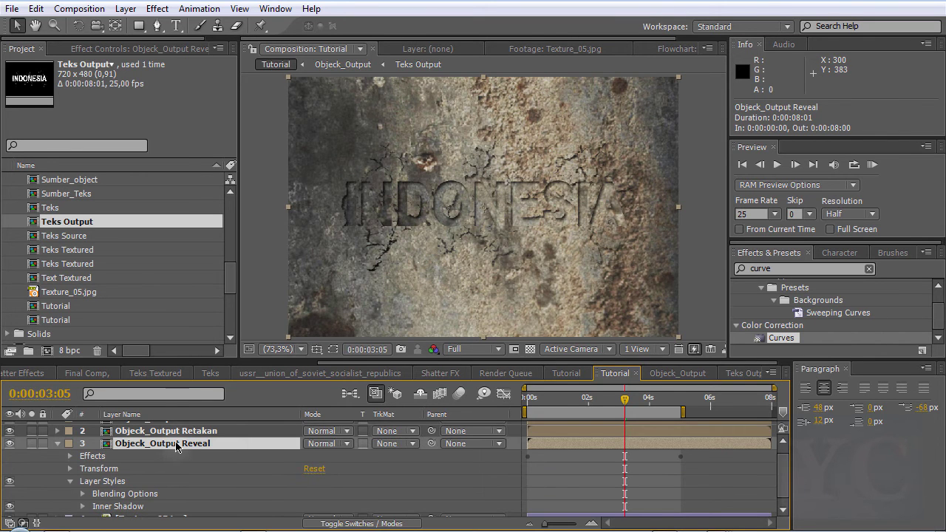
# - Add a Bevel and Emboss layer style to Objeck_Output Reveal as well
pyautogui.rightClick(176, 444)
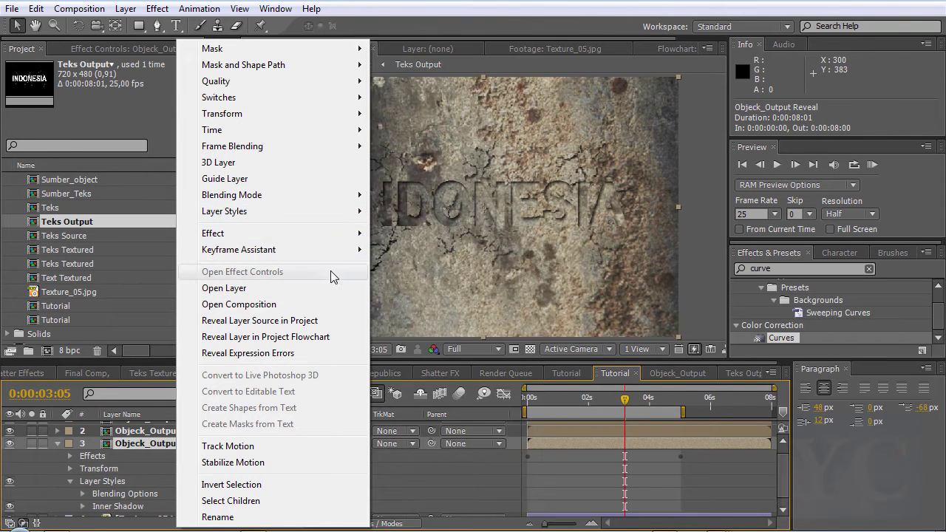
pyautogui.moveTo(348, 212)
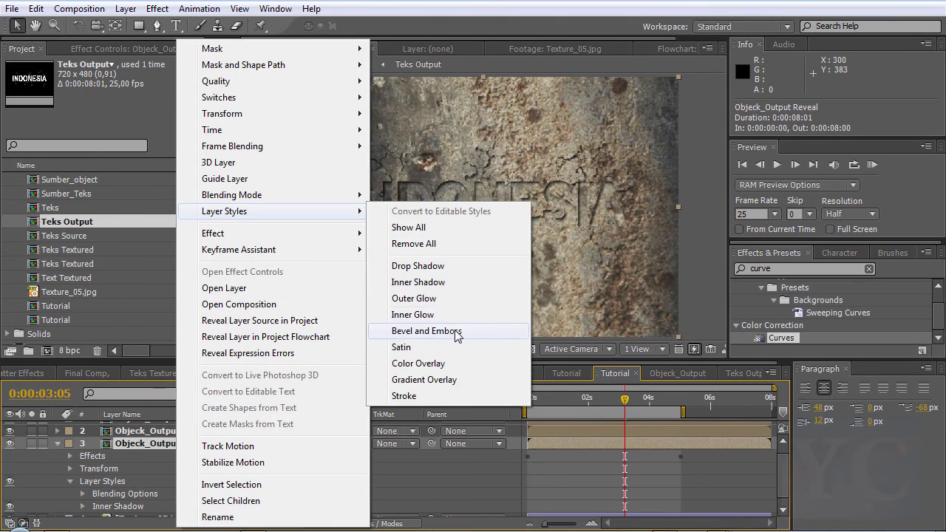
pyautogui.click(456, 333)
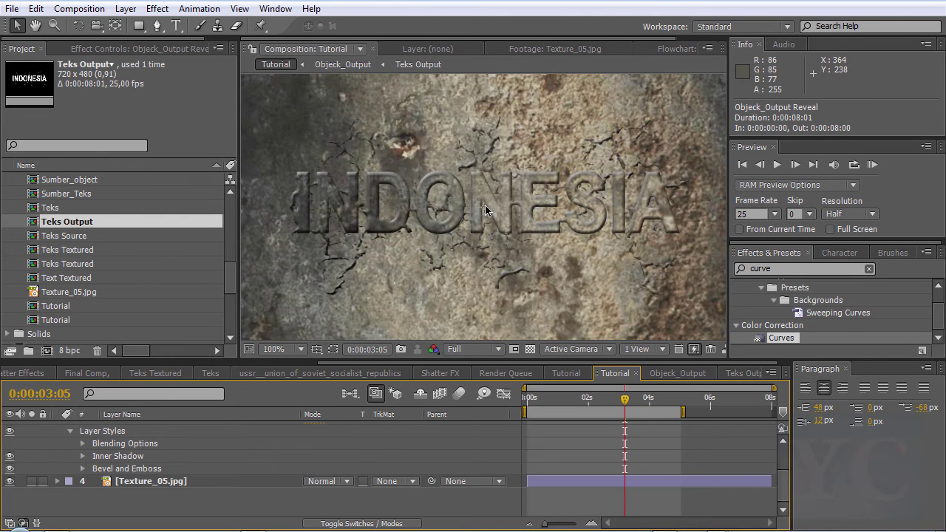
# - Expand Inner Shadow, setting its size to 4 and opacity to 100%
pyautogui.click(82, 456)
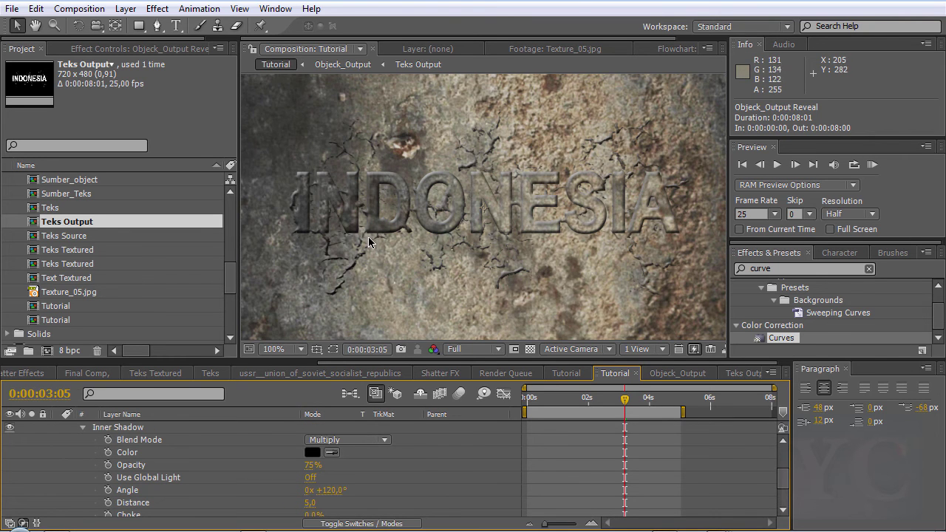
pyautogui.press('.')
pyautogui.press('.')
pyautogui.press('.')
pyautogui.press(',')
pyautogui.press(',')
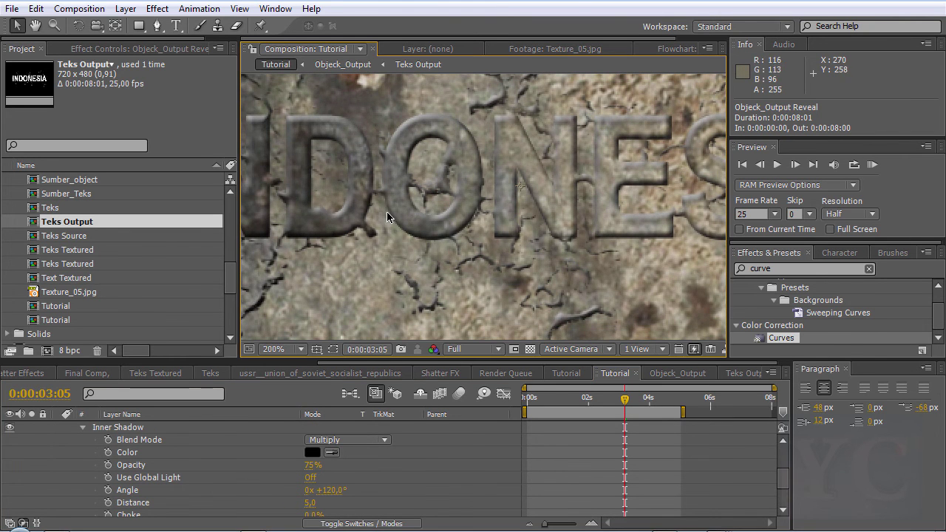
pyautogui.scroll(-2, 190, 479)
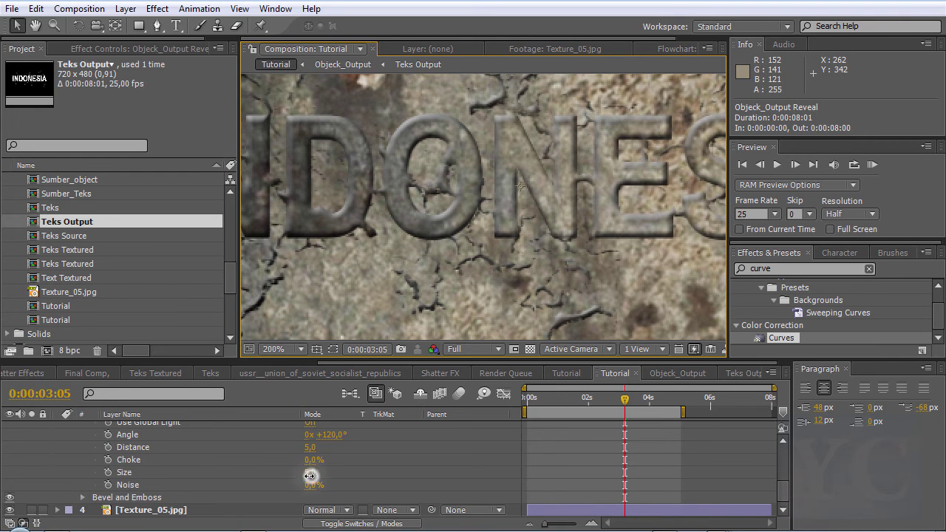
pyautogui.moveTo(310, 475); pyautogui.dragTo(303, 479)
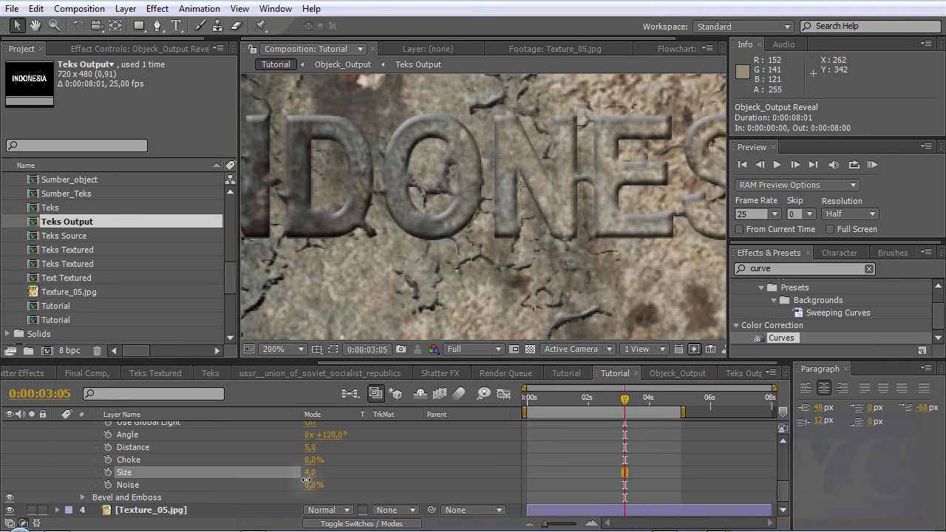
pyautogui.scroll(2, 170, 462)
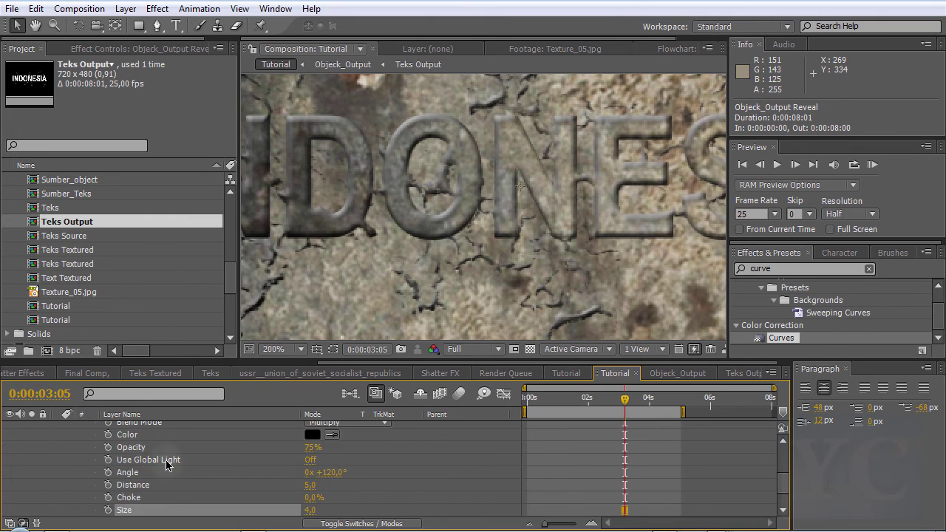
pyautogui.scroll(4, 167, 464)
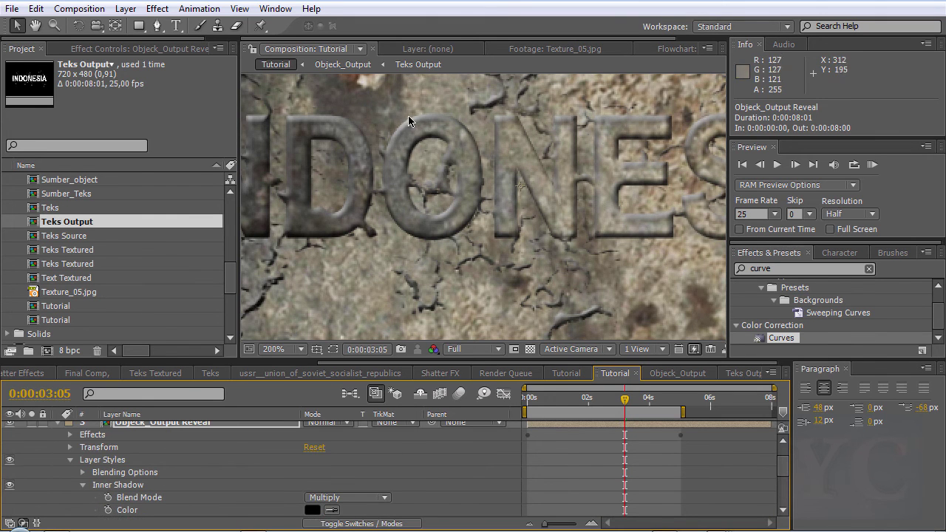
pyautogui.scroll(-3, 328, 458)
pyautogui.scroll(-2, 333, 462)
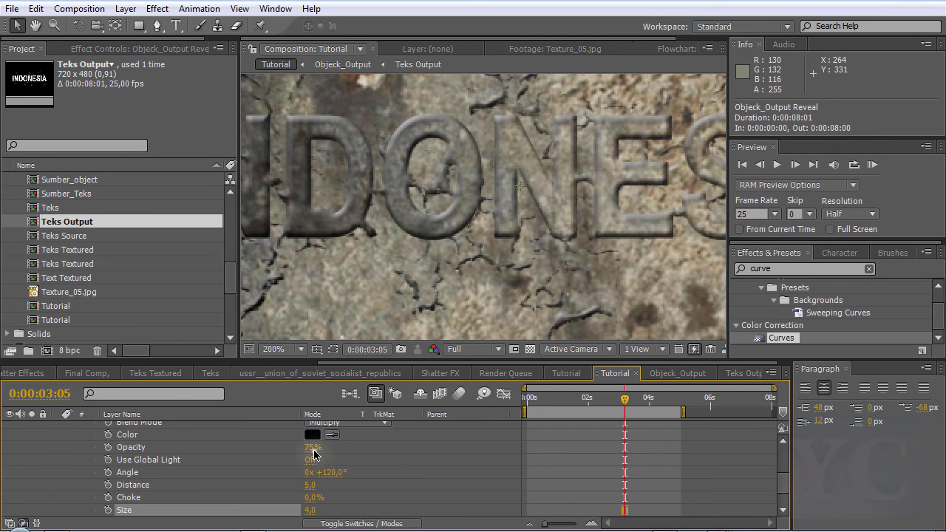
pyautogui.moveTo(313, 448); pyautogui.dragTo(329, 448)
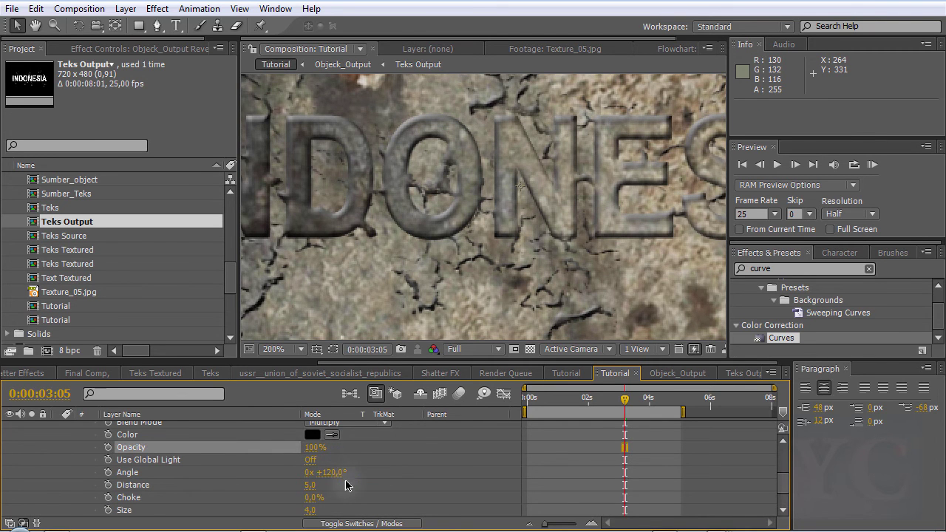
pyautogui.scroll(-2, 330, 468)
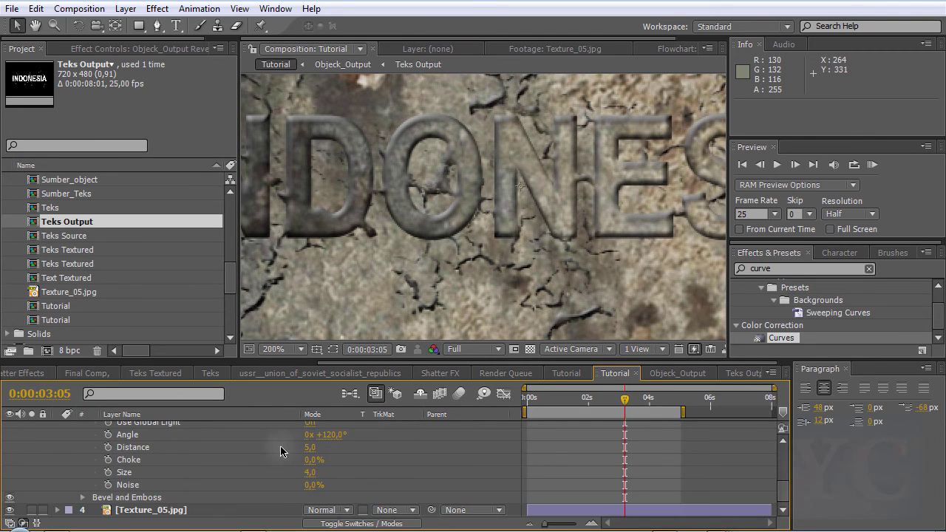
pyautogui.scroll(2, 281, 448)
pyautogui.scroll(-2, 434, 250)
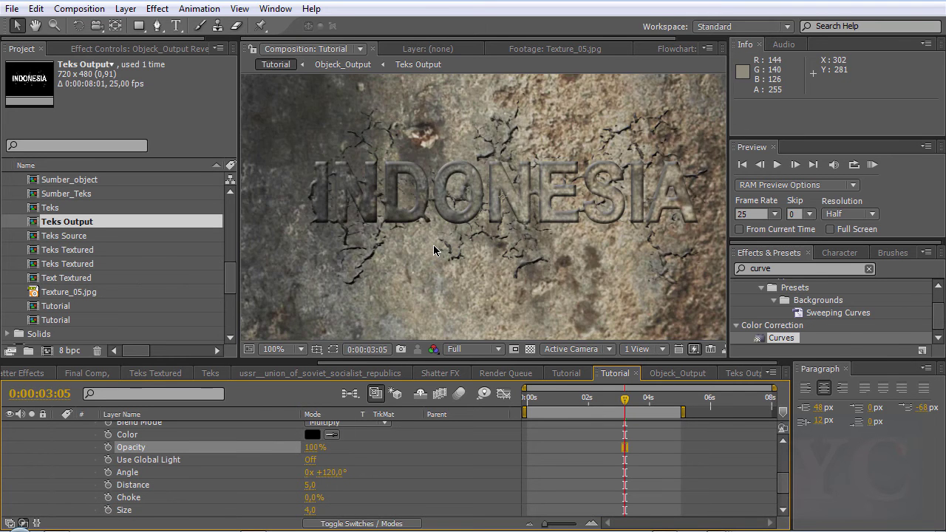
pyautogui.scroll(-2, 434, 250)
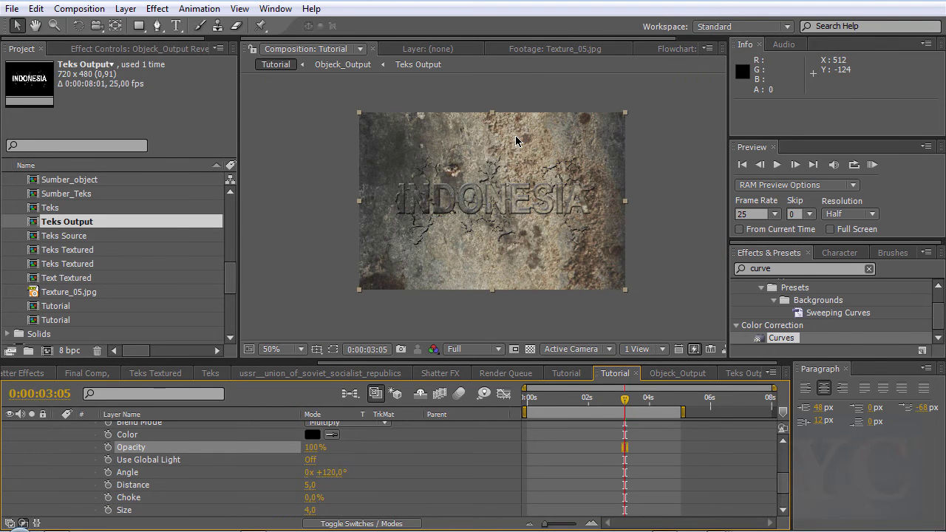
pyautogui.scroll(1, 515, 140)
pyautogui.scroll(-1, 507, 159)
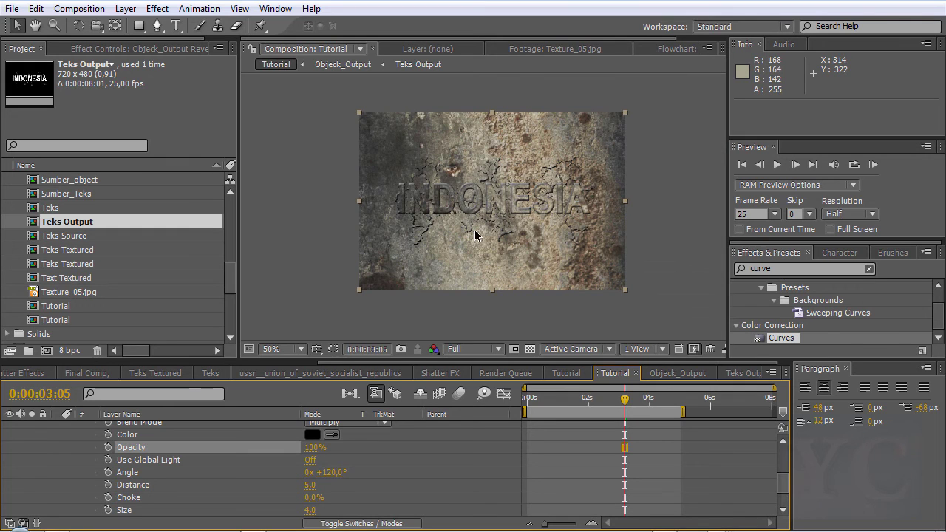
# - Set the Inner Shadow angle to 0x +109,0°
pyautogui.moveTo(485, 190); pyautogui.dragTo(471, 200)
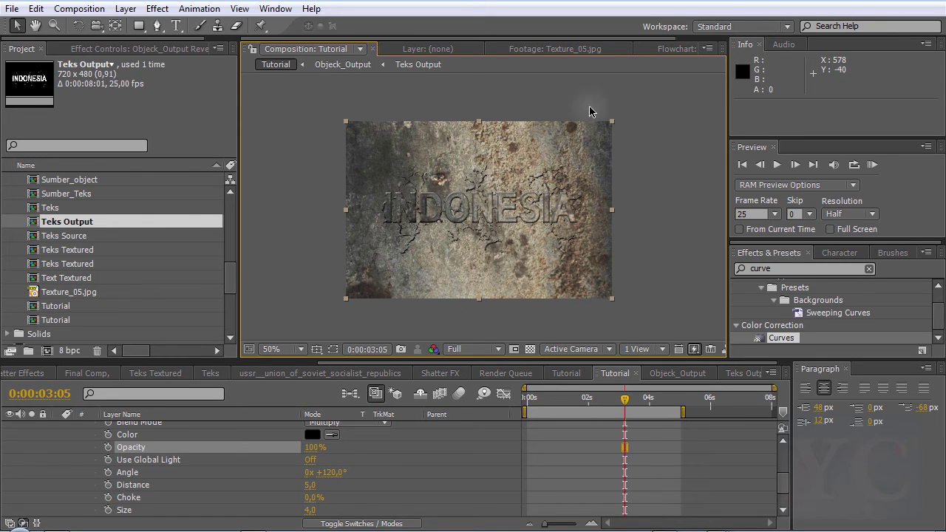
pyautogui.scroll(2, 482, 214)
pyautogui.scroll(-2, 482, 215)
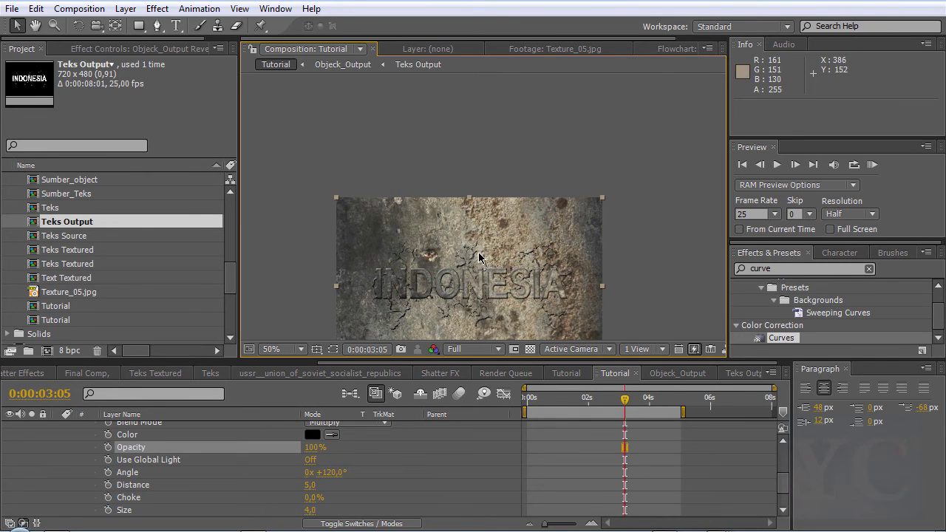
pyautogui.scroll(2, 488, 207)
pyautogui.scroll(2, 433, 222)
pyautogui.scroll(-2, 406, 220)
pyautogui.scroll(1, 406, 237)
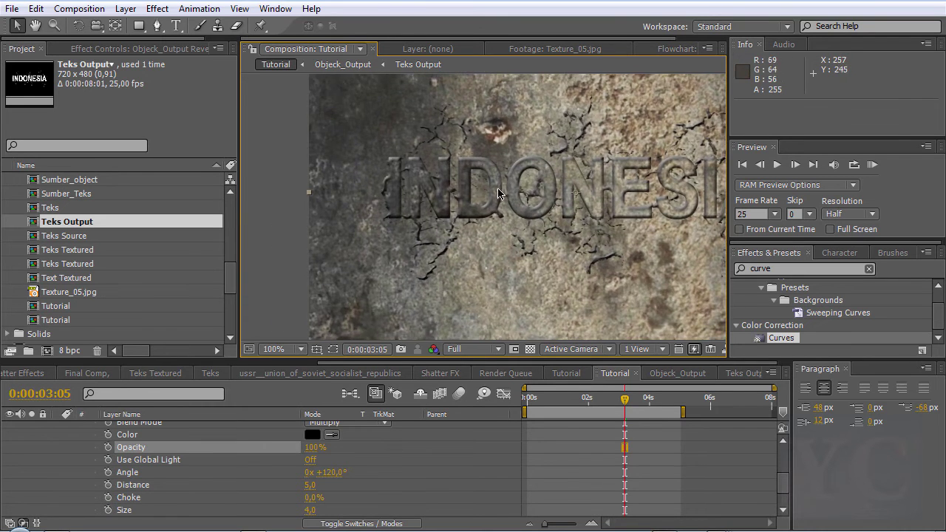
pyautogui.scroll(1, 405, 282)
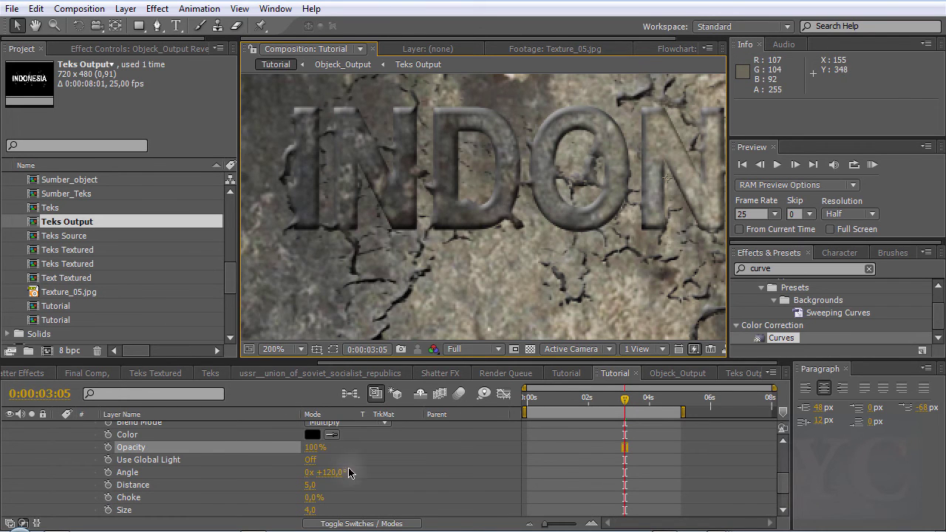
pyautogui.moveTo(329, 472)
pyautogui.mouseDown()
pyautogui.moveTo(312, 461)
pyautogui.moveTo(323, 472)
pyautogui.mouseUp()
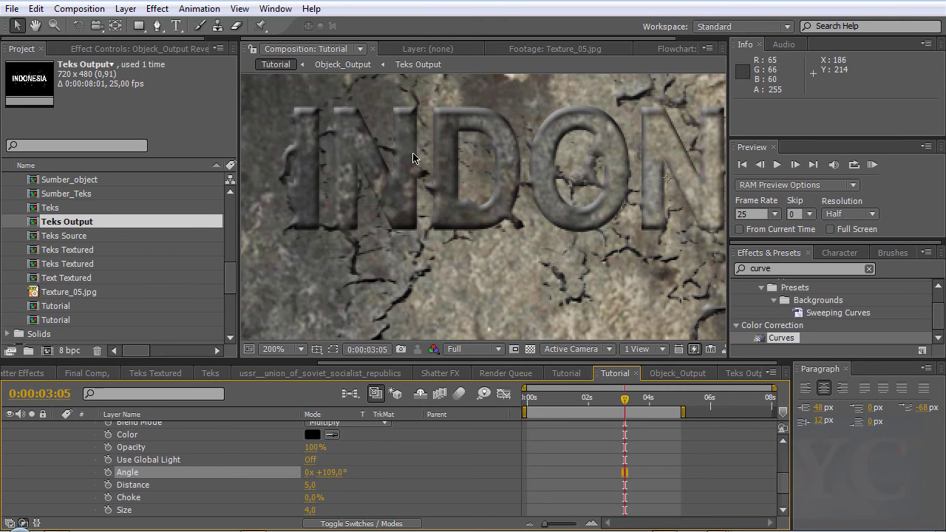
pyautogui.scroll(-2, 398, 463)
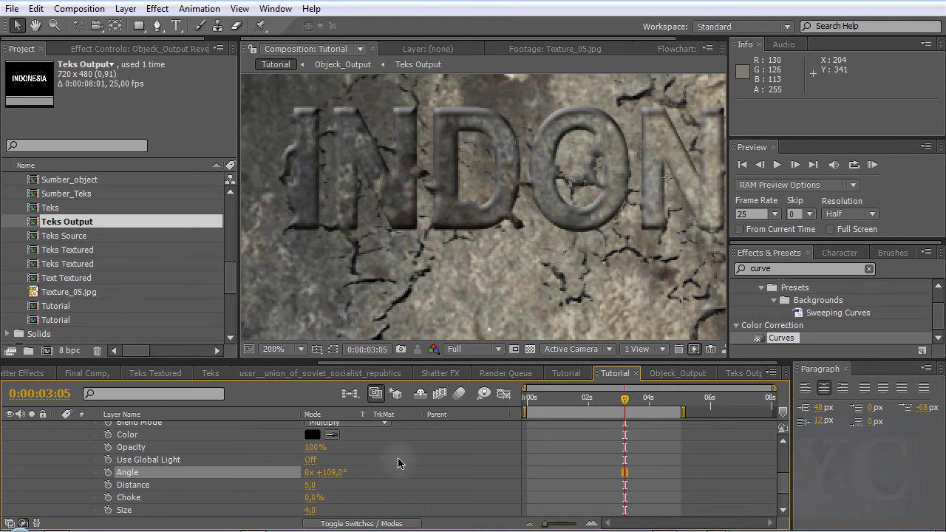
pyautogui.scroll(-1, 398, 463)
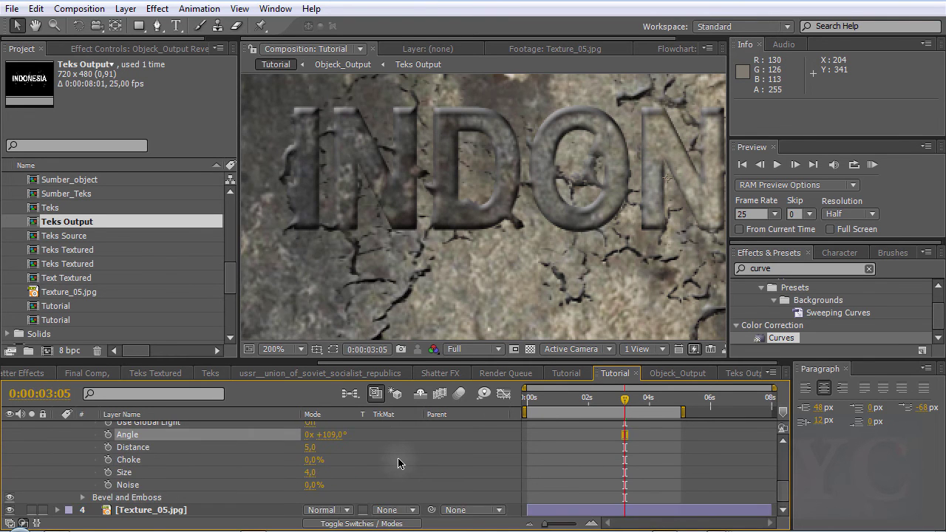
# - Expand Bevel and Emboss and set its angle to 0x +243,0°
pyautogui.click(82, 497)
pyautogui.scroll(-3, 137, 473)
pyautogui.scroll(-3, 335, 490)
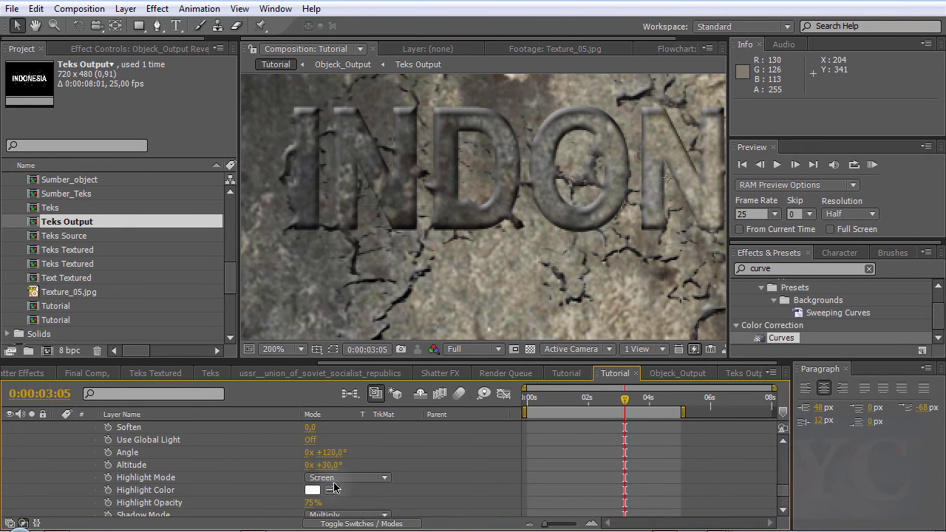
pyautogui.moveTo(332, 452); pyautogui.dragTo(415, 445)
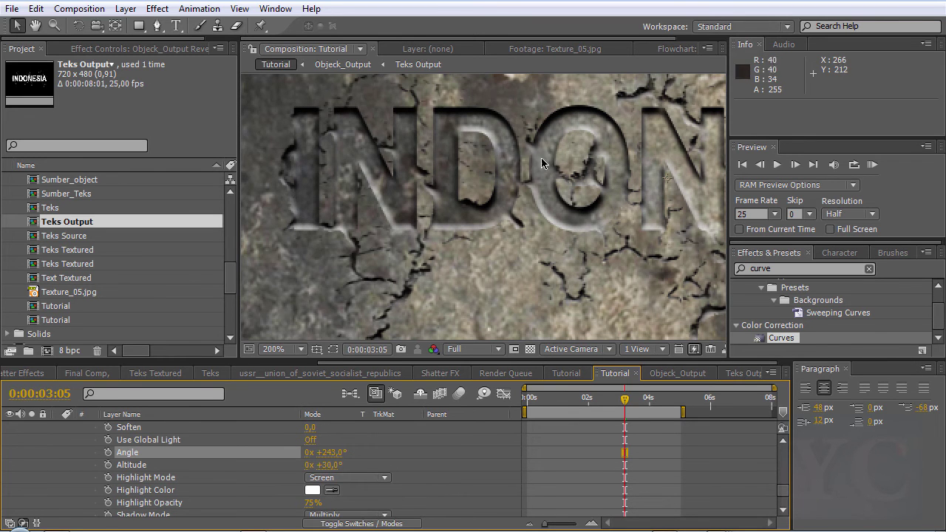
pyautogui.scroll(-1, 541, 157)
pyautogui.scroll(1, 578, 189)
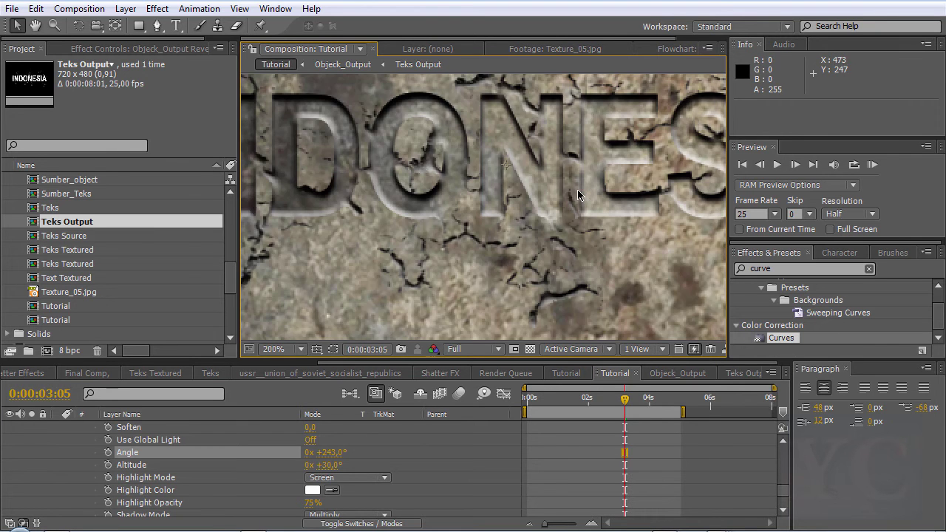
pyautogui.moveTo(578, 189)
pyautogui.mouseDown()
pyautogui.moveTo(634, 209)
pyautogui.moveTo(578, 173)
pyautogui.mouseUp()
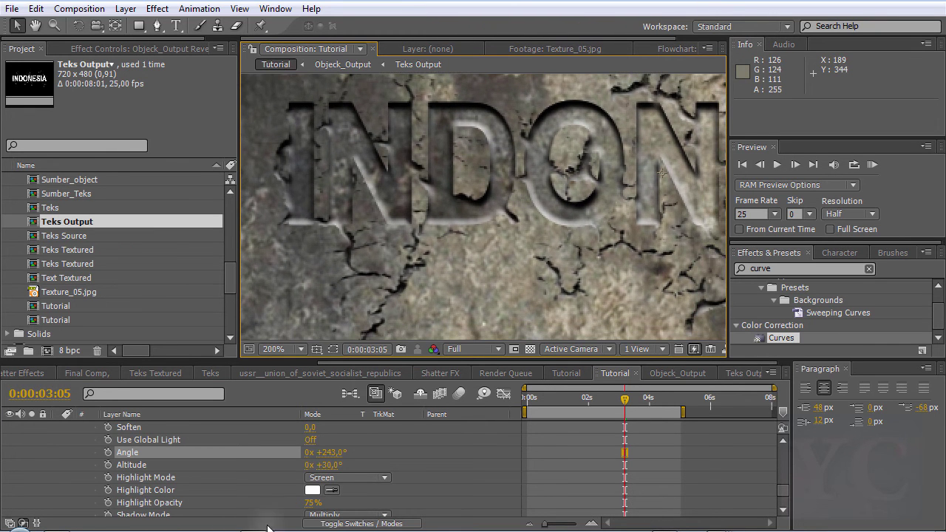
pyautogui.scroll(1, 342, 454)
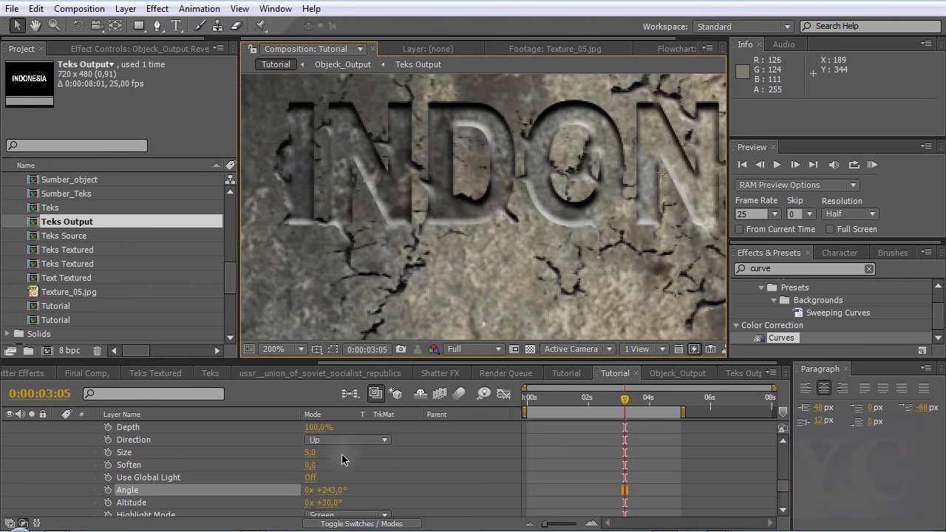
# - Try bevel sizes such as 5,0, settling on a Bevel and Emboss size of 2,0
pyautogui.moveTo(311, 454); pyautogui.dragTo(302, 452)
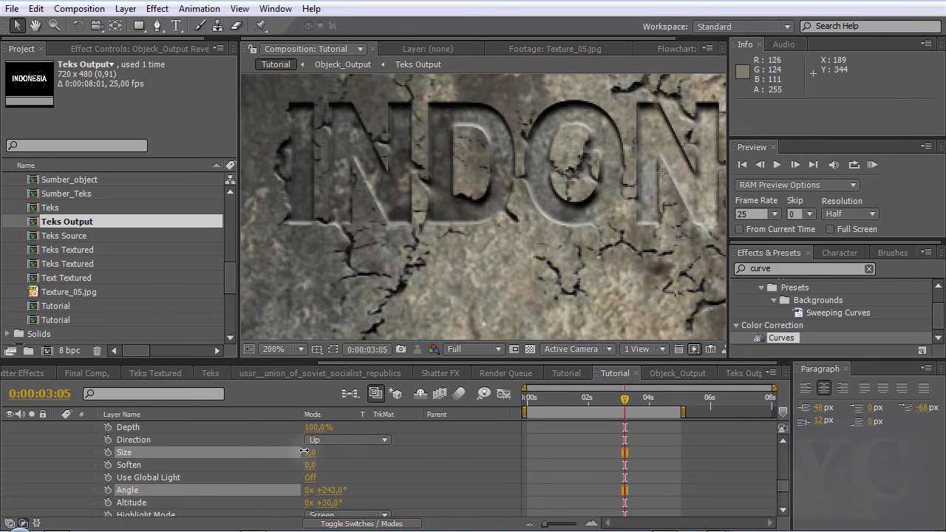
pyautogui.moveTo(303, 451); pyautogui.dragTo(314, 452)
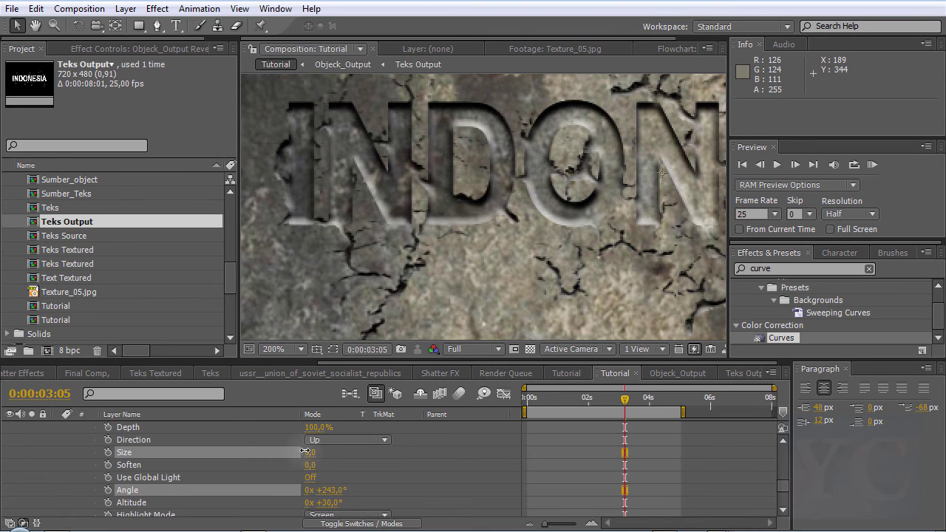
pyautogui.scroll(-2, 528, 169)
pyautogui.scroll(2, 321, 238)
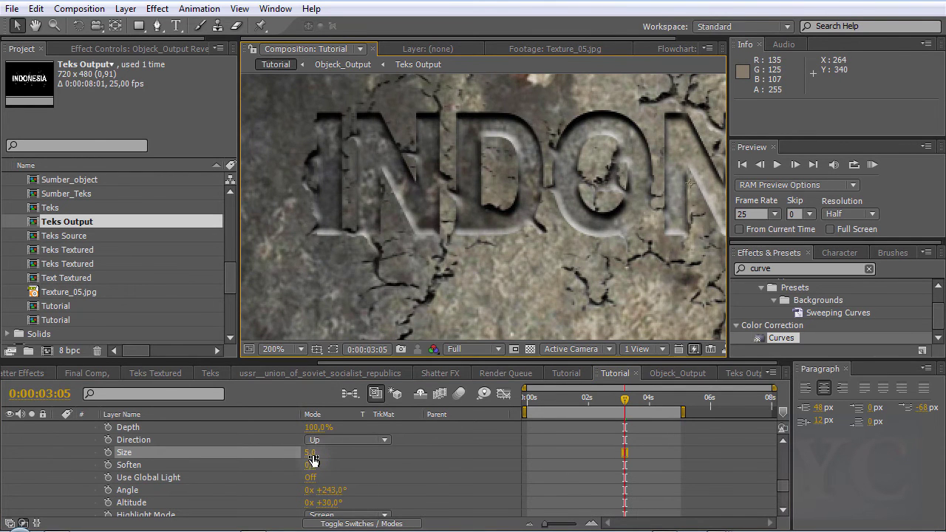
pyautogui.moveTo(310, 453); pyautogui.dragTo(306, 453)
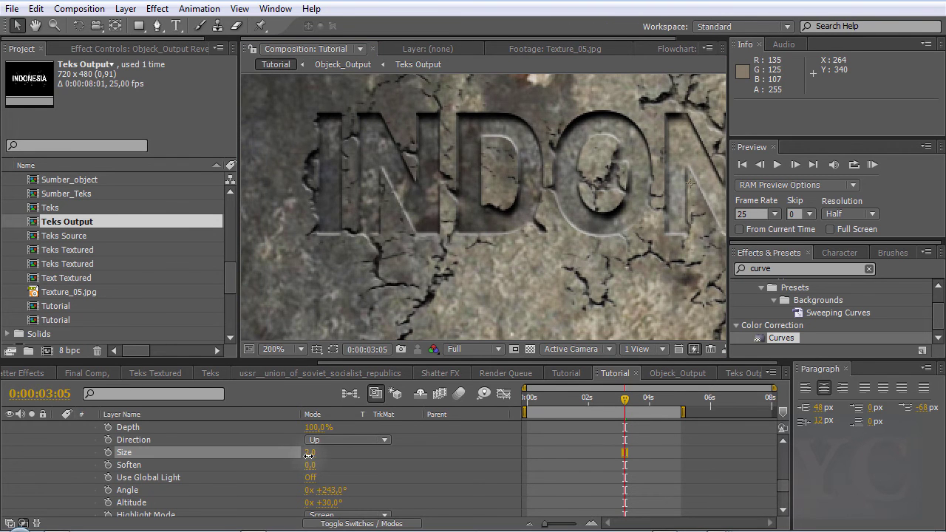
pyautogui.scroll(-2, 473, 185)
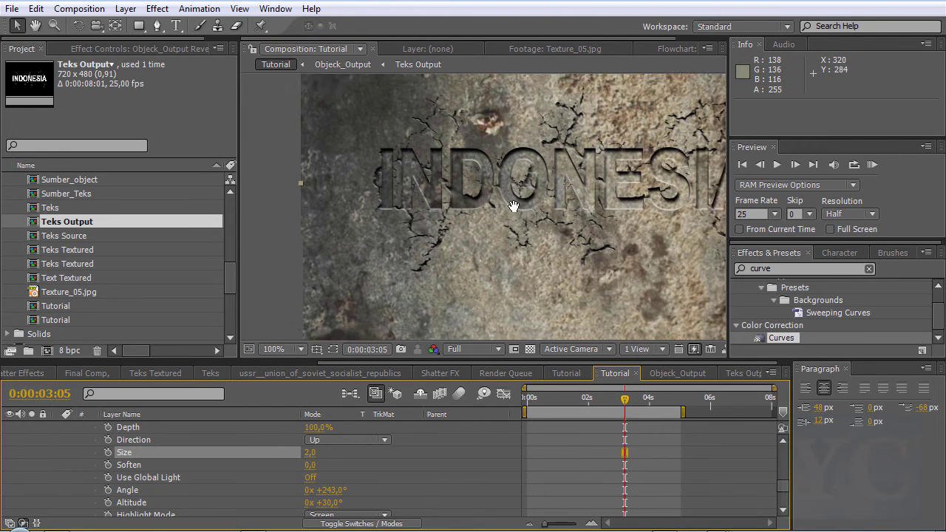
pyautogui.scroll(2, 499, 172)
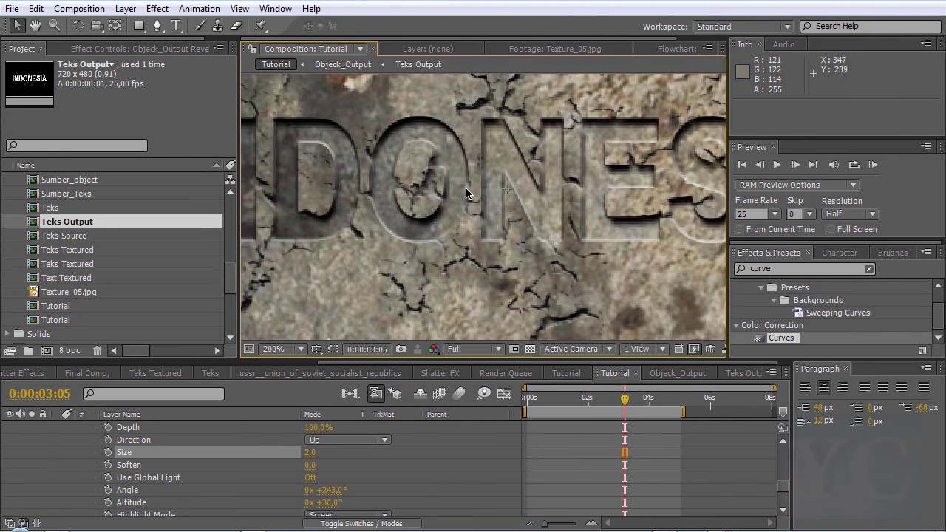
pyautogui.scroll(-2, 449, 215)
pyautogui.moveTo(448, 215); pyautogui.dragTo(447, 214)
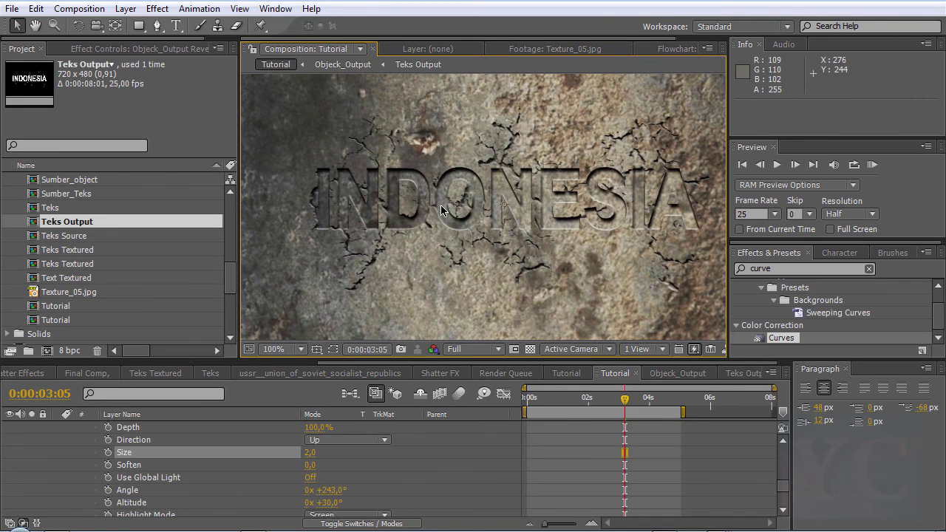
pyautogui.scroll(2, 441, 205)
pyautogui.scroll(-2, 423, 265)
pyautogui.scroll(2, 425, 283)
pyautogui.scroll(-2, 425, 283)
pyautogui.scroll(4, 194, 458)
pyautogui.scroll(-1, 107, 465)
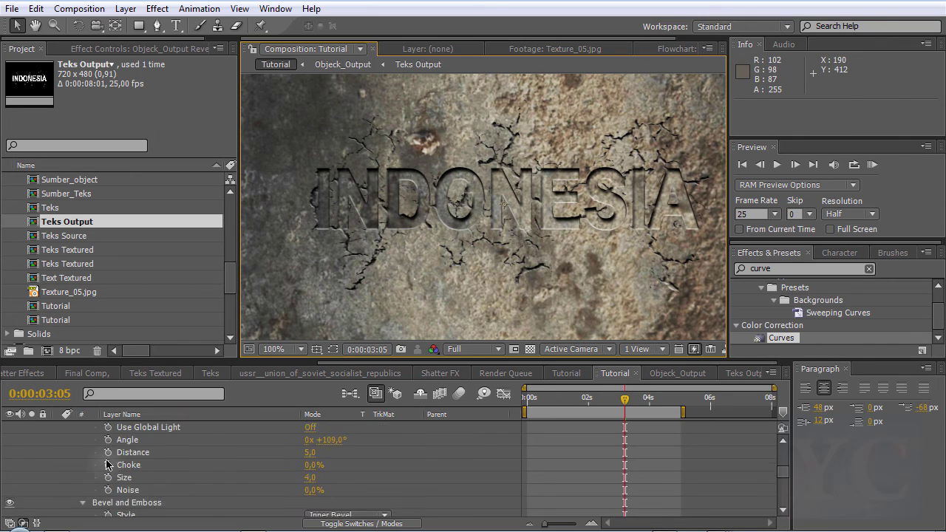
pyautogui.scroll(4, 107, 465)
# - Collapse Objeck_Output Reveal and switch its blend mode to Exclusion
pyautogui.click(59, 452)
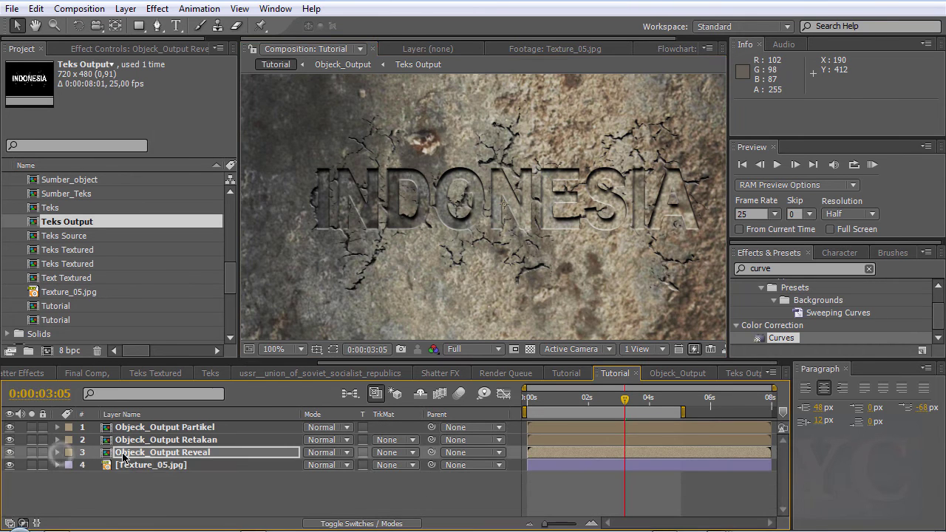
pyautogui.click(163, 453)
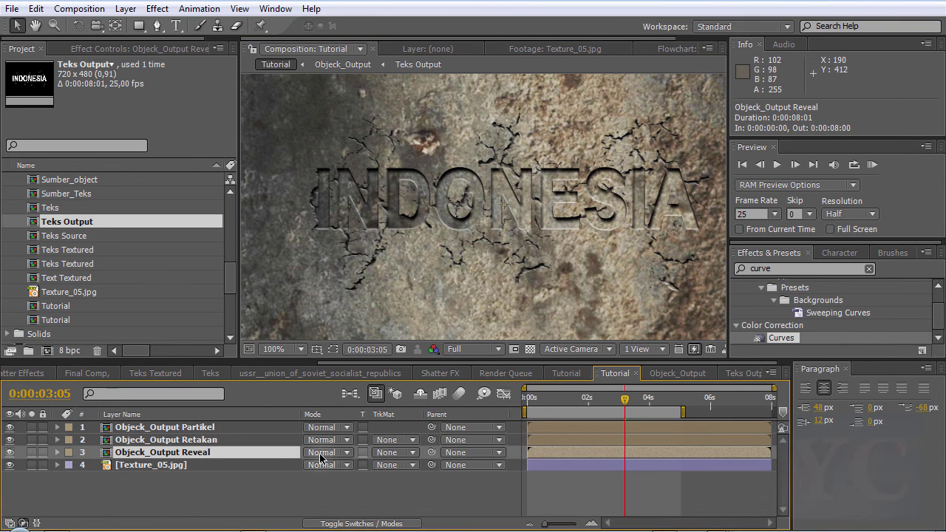
pyautogui.click(321, 452)
pyautogui.click(324, 449)
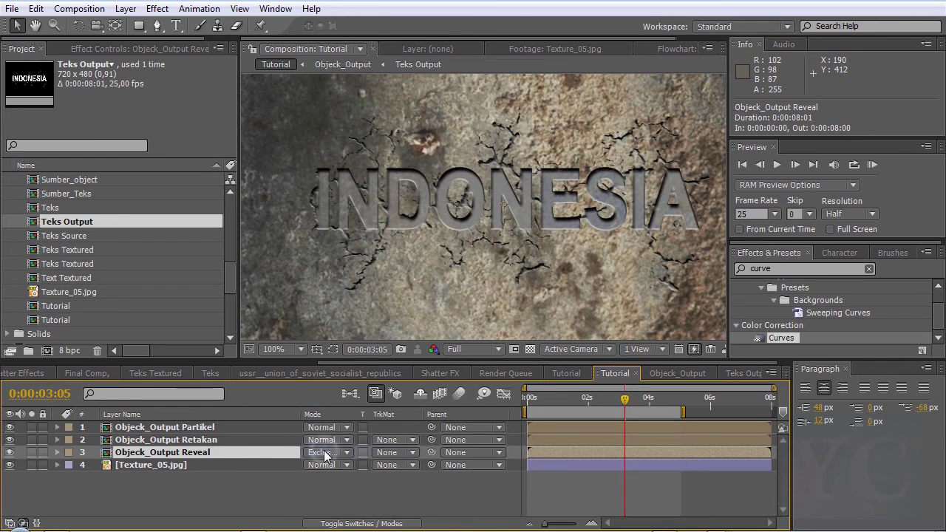
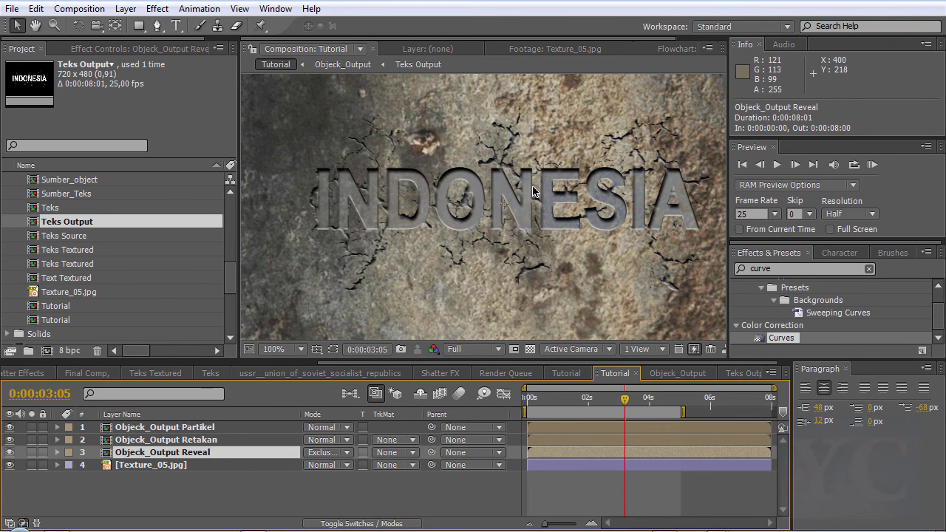
# - Fit the whole Tutorial frame in the viewer and rewind to the start of the shatter
pyautogui.scroll(2, 532, 191)
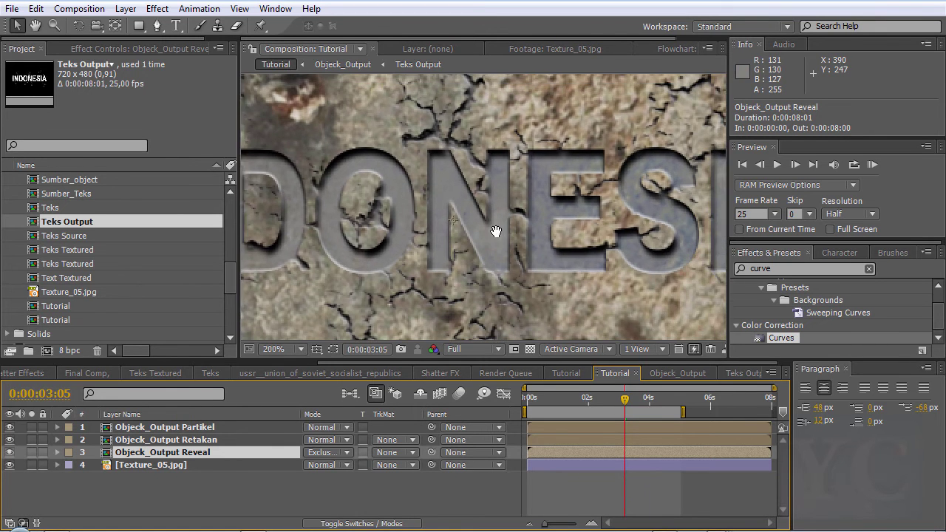
pyautogui.scroll(-1, 458, 222)
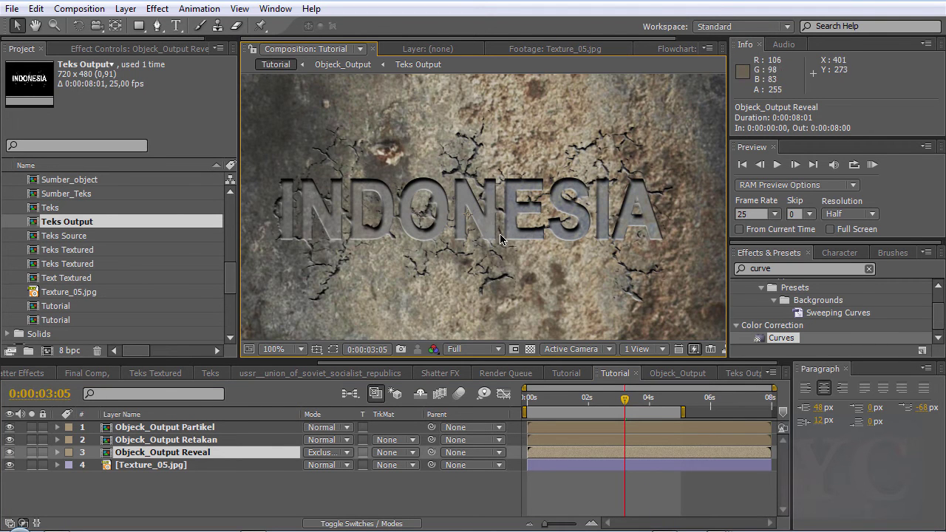
pyautogui.scroll(-1, 499, 239)
pyautogui.scroll(1, 454, 273)
pyautogui.scroll(-1, 521, 232)
pyautogui.scroll(1, 507, 213)
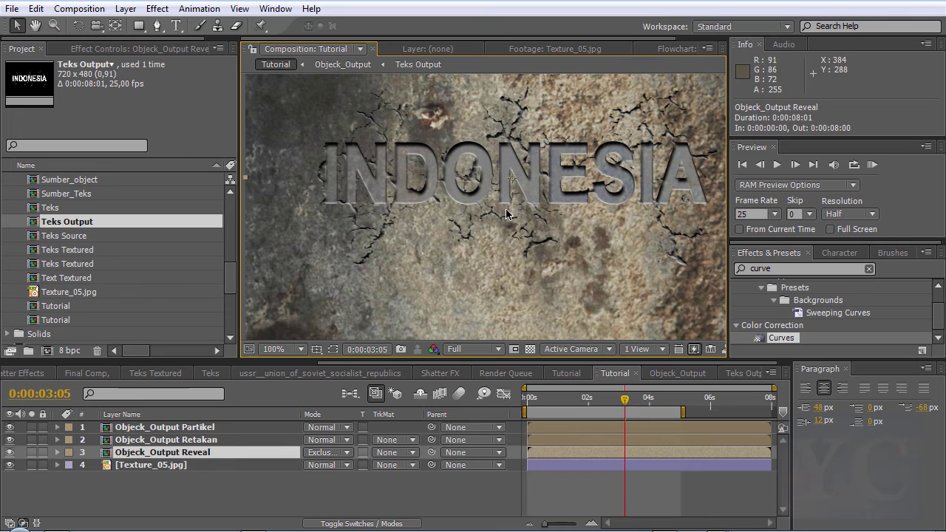
pyautogui.click(280, 349)
pyautogui.click(326, 95)
pyautogui.moveTo(540, 403); pyautogui.dragTo(532, 400)
# - Centre the shattered letters in view and scrub to frame 0:00:01:17
pyautogui.scroll(1, 383, 209)
pyautogui.scroll(1, 383, 209)
pyautogui.scroll(1, 383, 209)
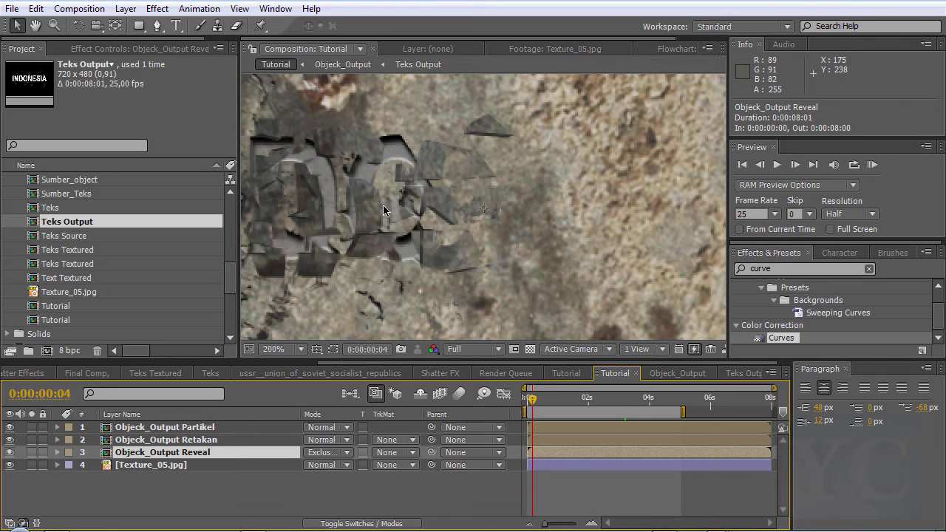
pyautogui.moveTo(419, 229); pyautogui.dragTo(487, 217)
pyautogui.scroll(-2, 490, 235)
pyautogui.moveTo(550, 400); pyautogui.dragTo(578, 400)
pyautogui.scroll(-2, 426, 163)
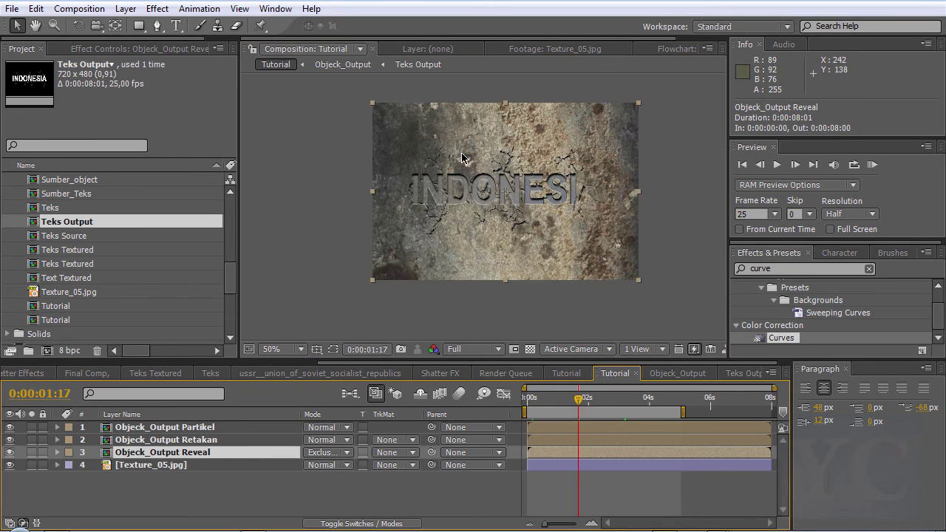
pyautogui.scroll(2, 462, 157)
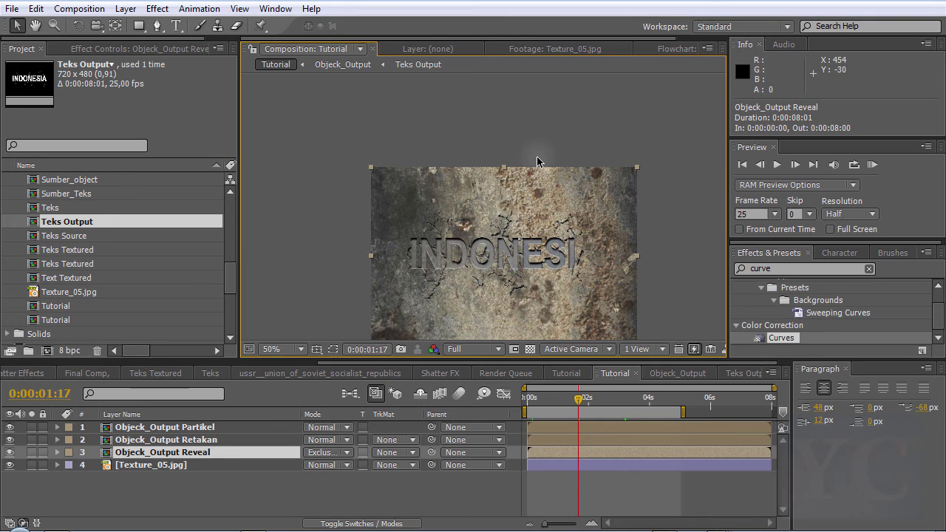
# - Save the project and select the Objeck_Output Retakan layer
pyautogui.hotkey('ctrl', 's')
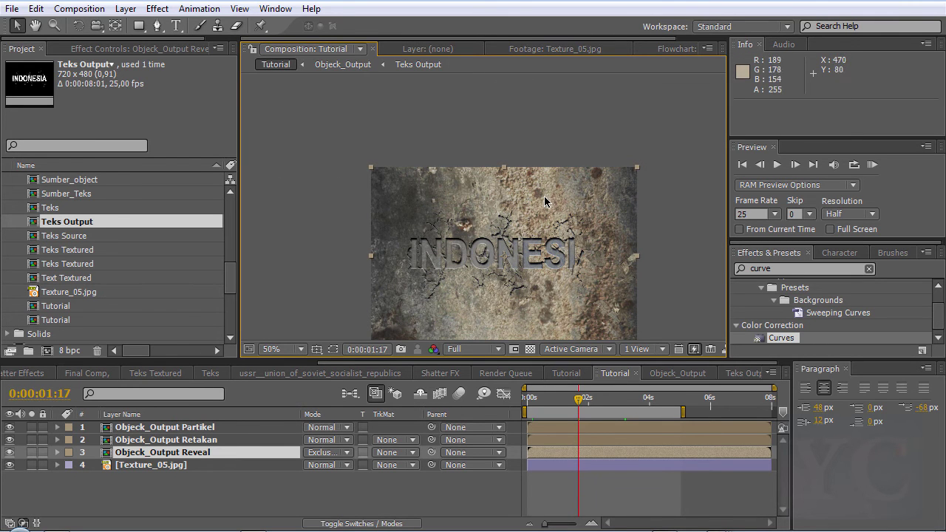
pyautogui.scroll(2, 542, 192)
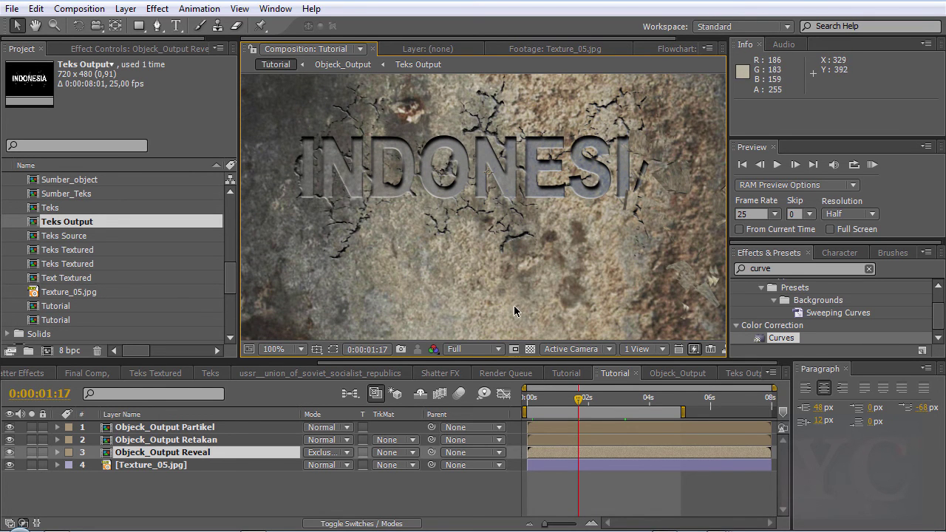
pyautogui.scroll(-2, 466, 242)
pyautogui.click(205, 442)
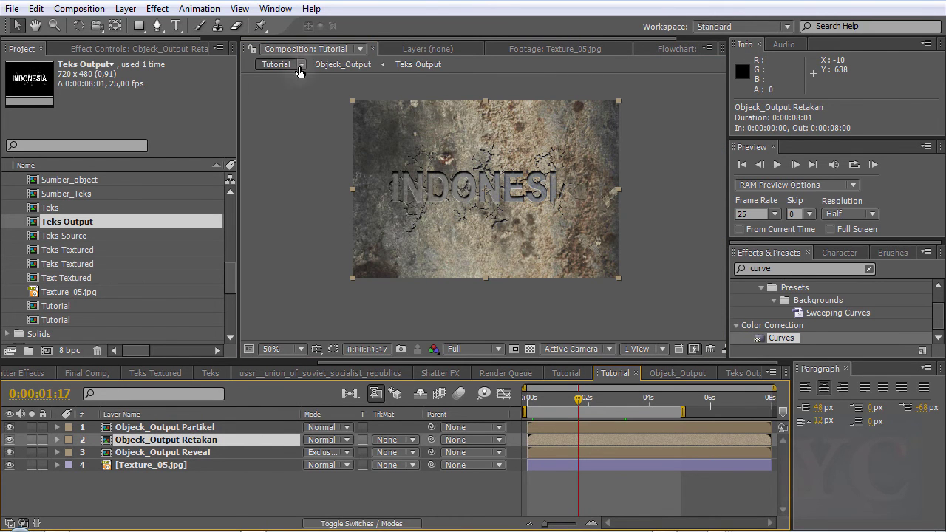
# - Duplicate Objeck_Output Retakan and rename the copy 'Objeck_Output Retakan Bayangan'
pyautogui.click(36, 8)
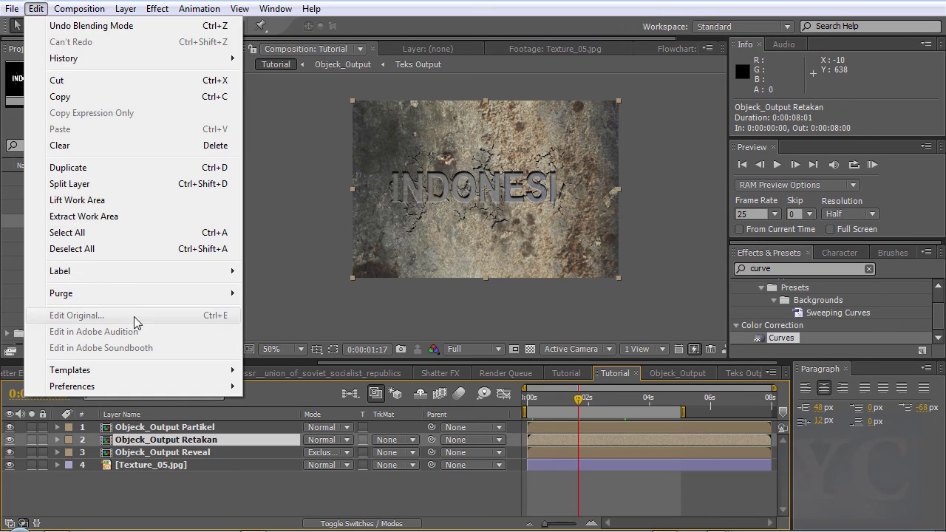
pyautogui.click(145, 168)
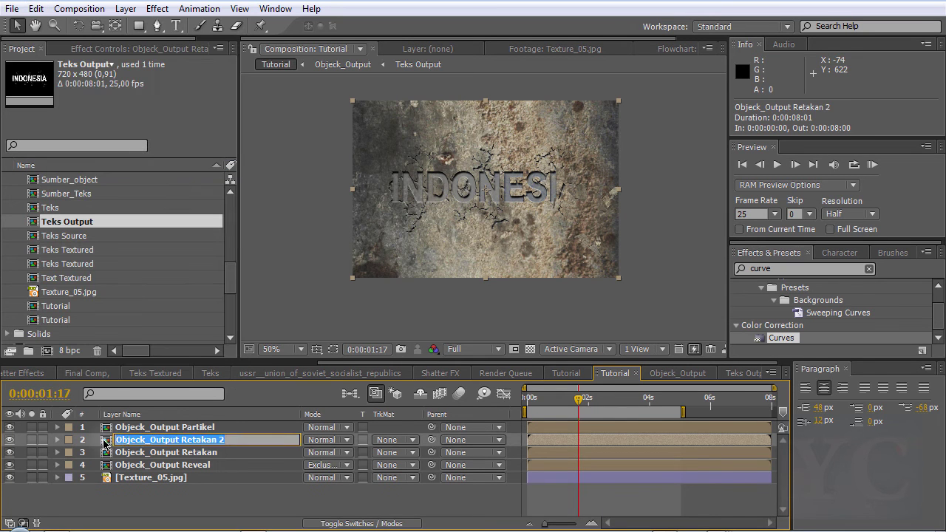
pyautogui.press('Return')
pyautogui.click(233, 440)
pyautogui.write('Bayanagan')
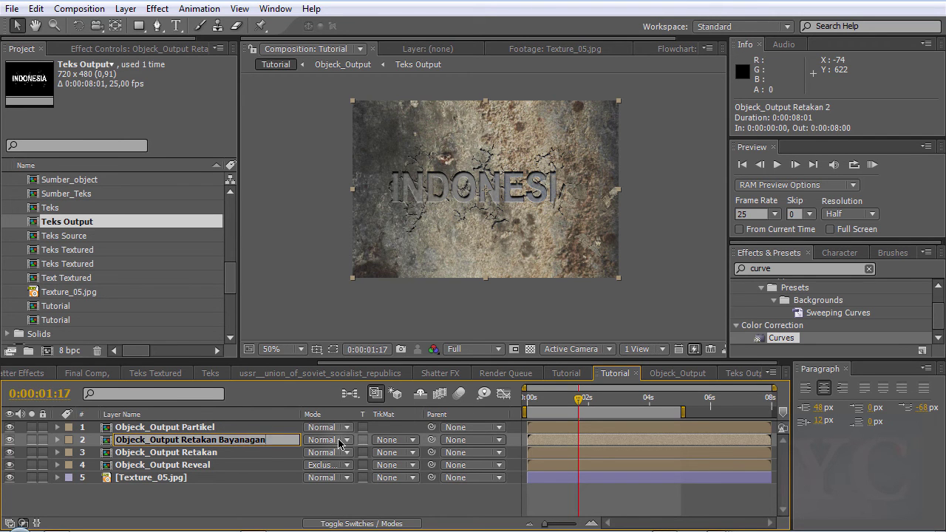
pyautogui.press('Return')
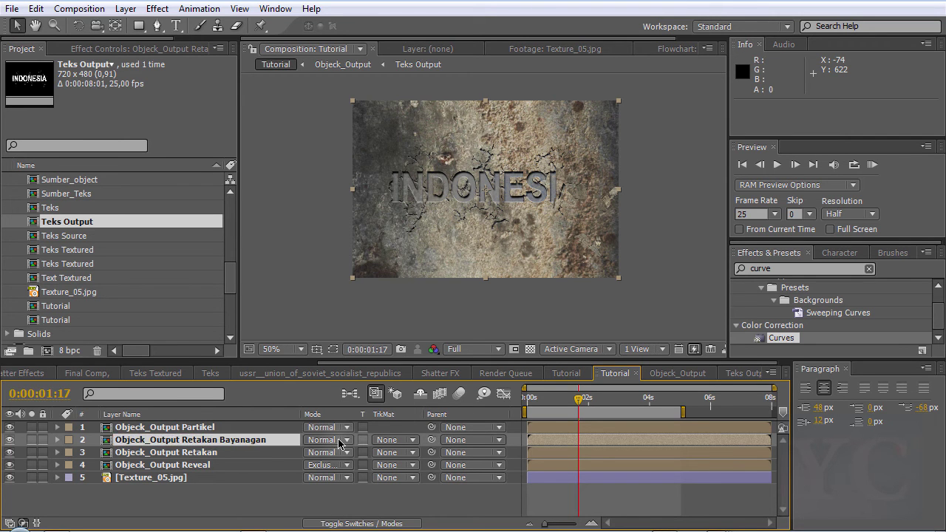
pyautogui.press('Return')
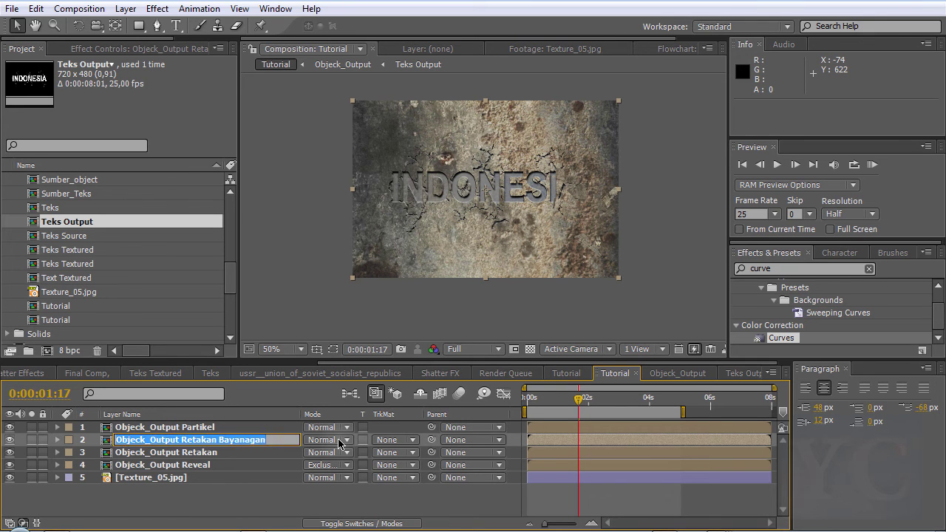
pyautogui.press('BackSpace')
pyautogui.hotkey('ctrl', 'z')
pyautogui.press('End')
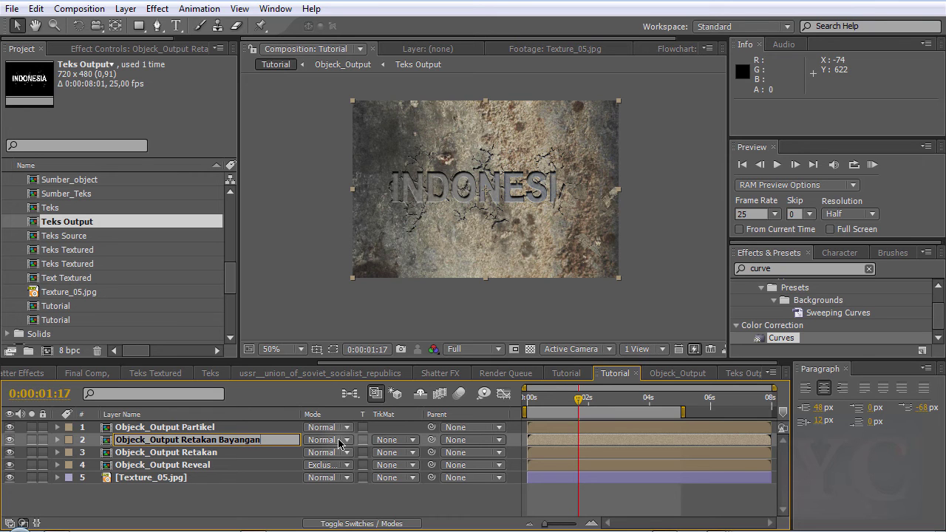
pyautogui.press('Return')
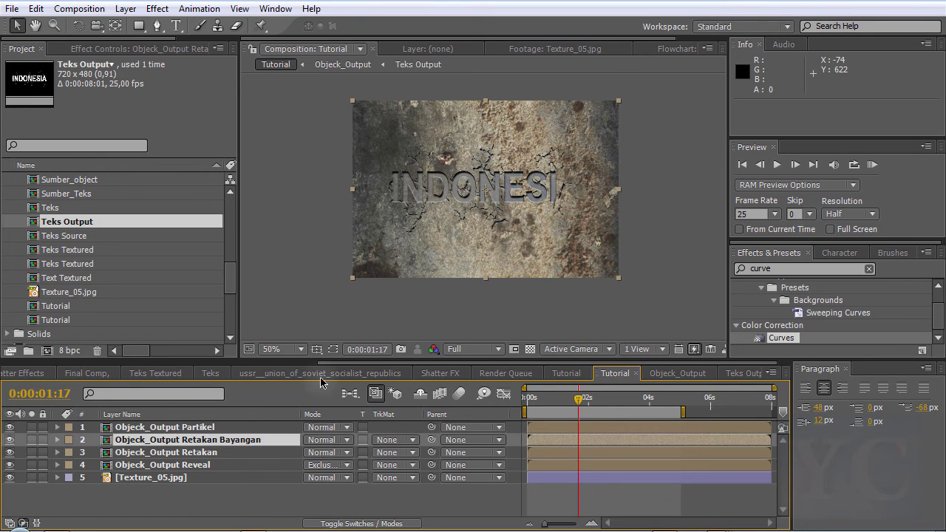
# - Search 'radia' and apply CC Radial Fast Blur to the Bayangan layer
pyautogui.click(831, 269)
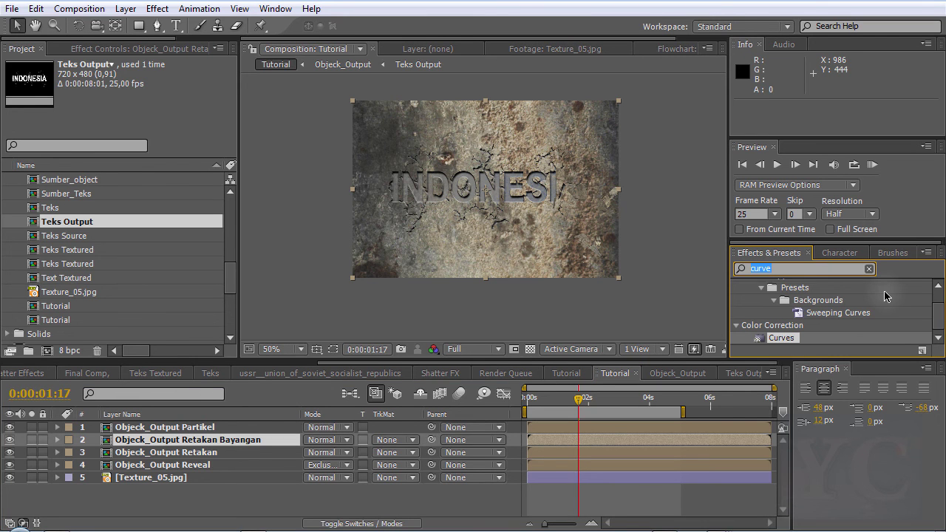
pyautogui.write('radia')
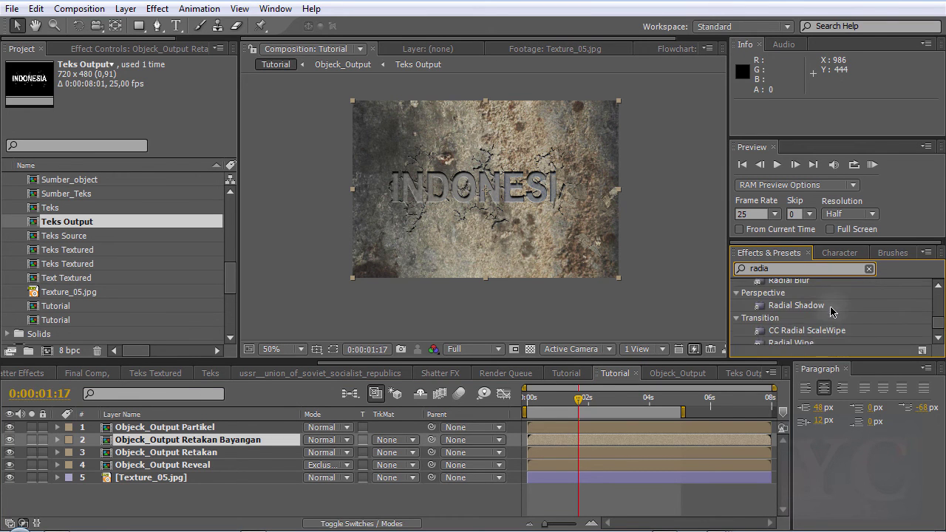
pyautogui.scroll(-3, 826, 323)
pyautogui.scroll(-2, 826, 323)
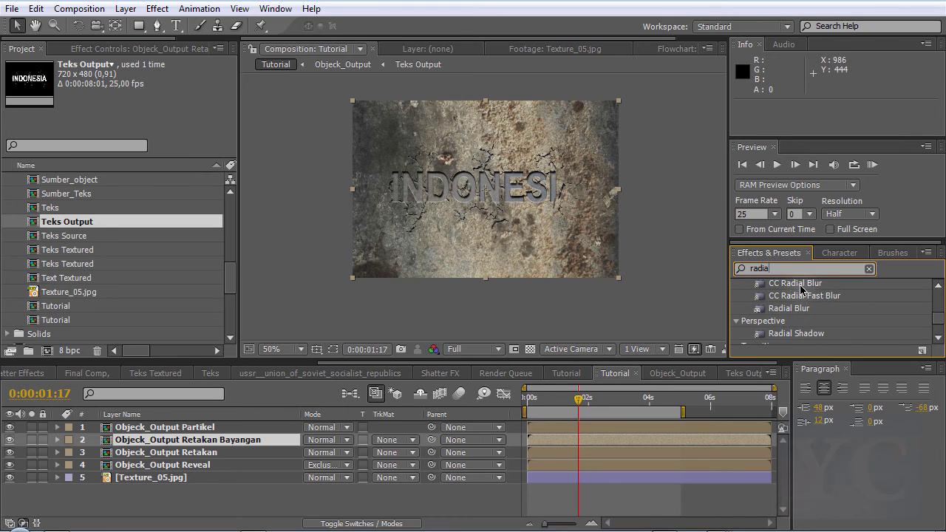
pyautogui.moveTo(802, 296)
pyautogui.mouseDown()
pyautogui.moveTo(244, 435)
pyautogui.moveTo(259, 439)
pyautogui.mouseUp()
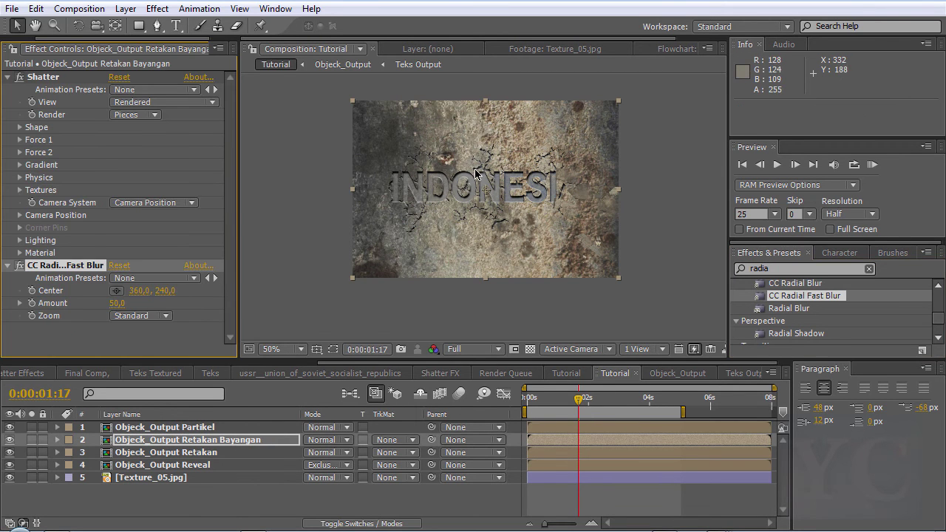
# - Keep the blur zoom mode at Standard and place its centre at 380,0, -288,0
pyautogui.scroll(2, 477, 174)
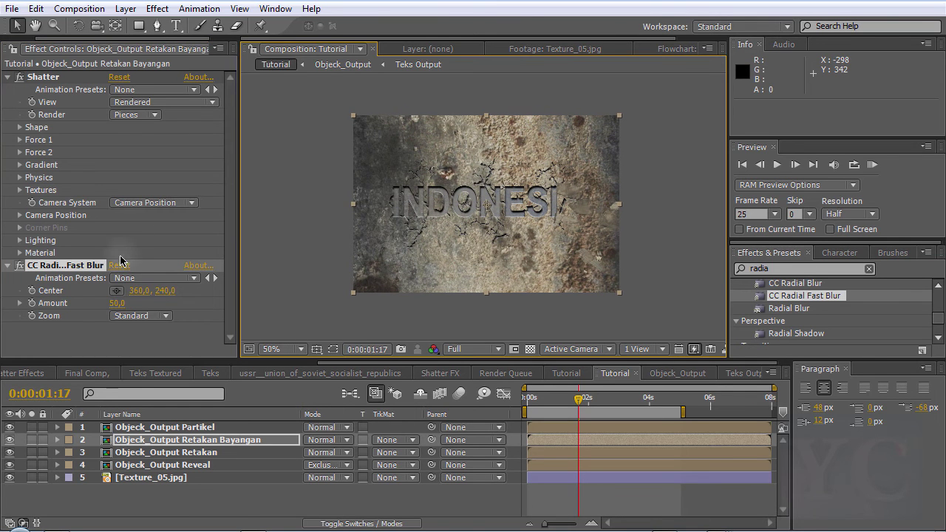
pyautogui.click(125, 318)
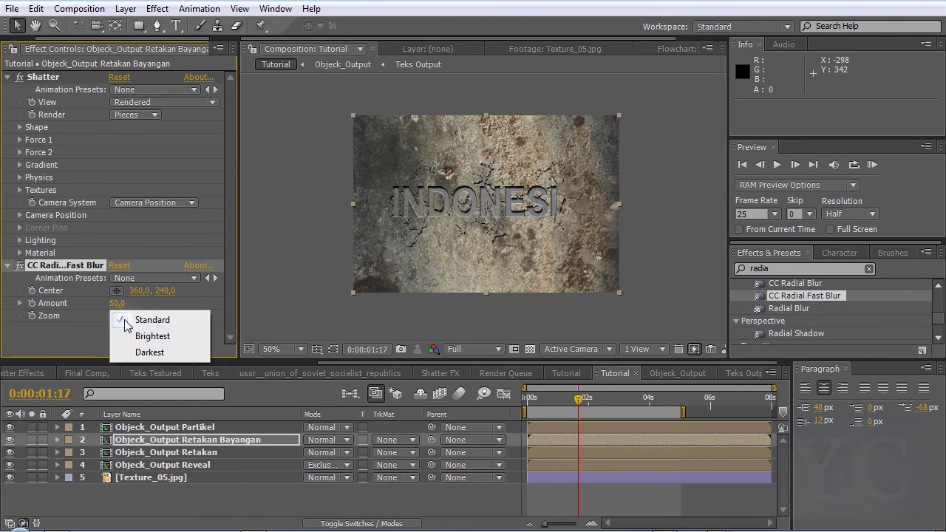
pyautogui.click(80, 304)
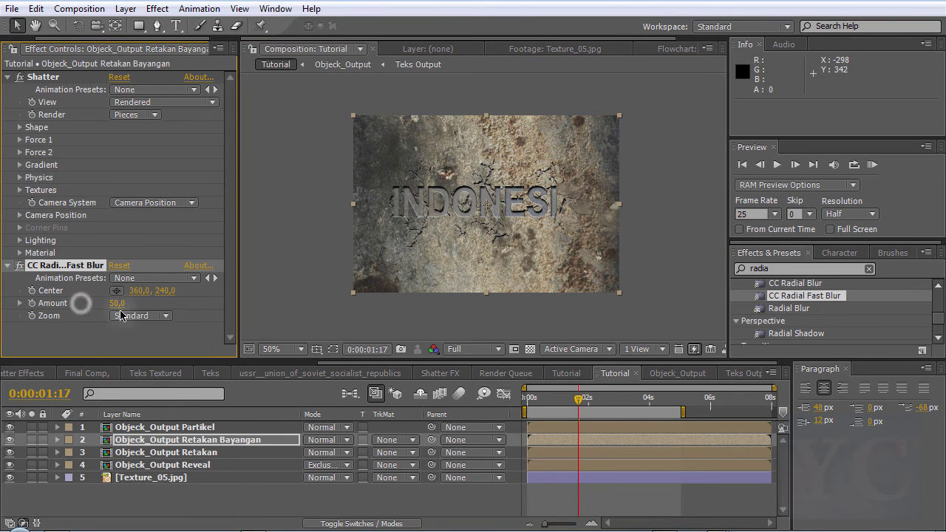
pyautogui.click(117, 290)
pyautogui.click(468, 83)
pyautogui.scroll(5, 482, 184)
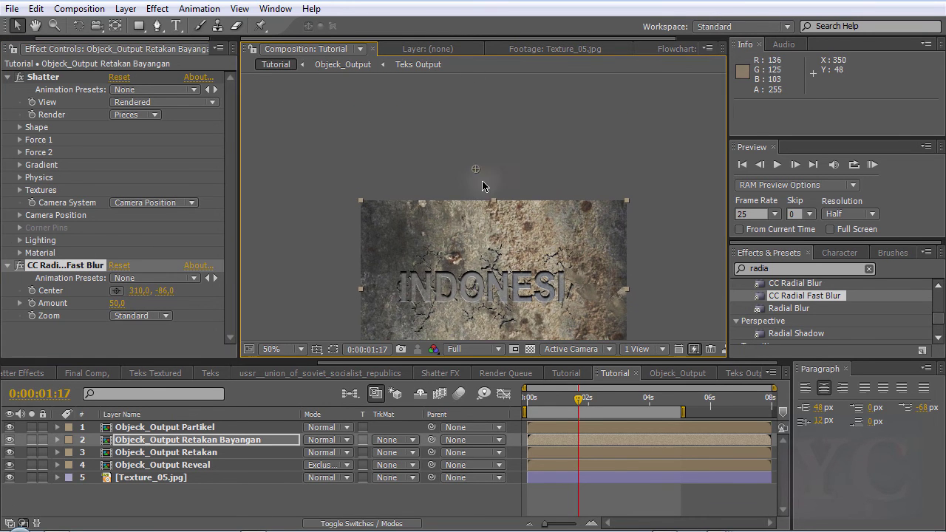
pyautogui.moveTo(475, 170); pyautogui.dragTo(502, 94)
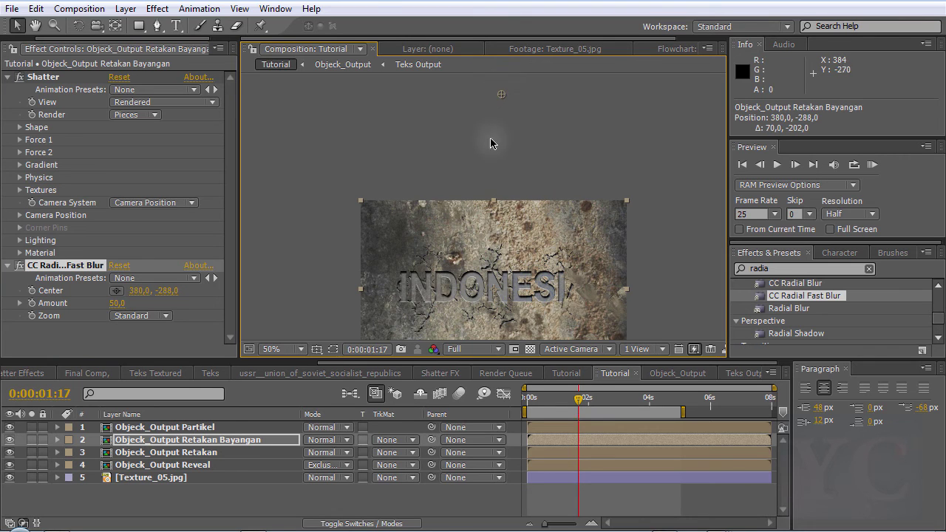
pyautogui.press('.')
pyautogui.doubleClick(838, 273)
# - Add a Tint effect to the Bayangan layer with Map White To set to black
pyautogui.write('tin')
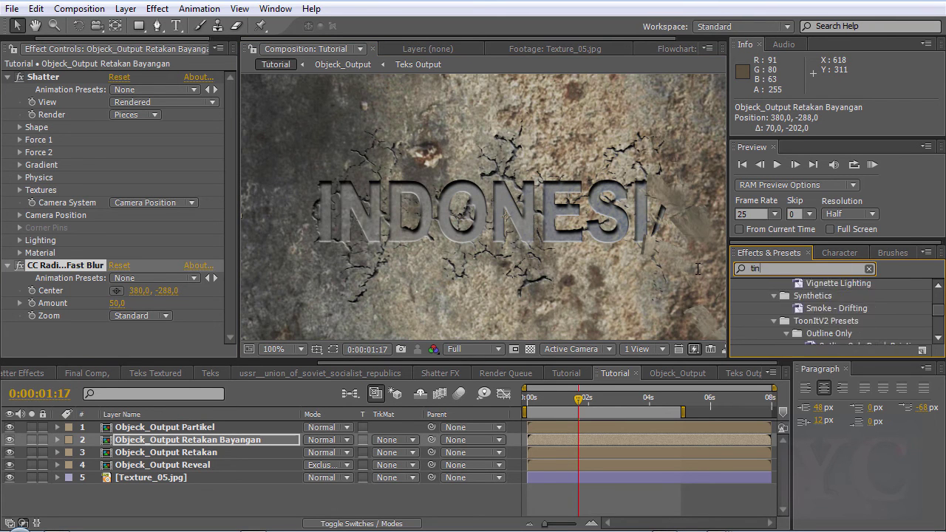
pyautogui.write('t')
pyautogui.moveTo(773, 338)
pyautogui.mouseDown()
pyautogui.moveTo(73, 255)
pyautogui.moveTo(67, 265)
pyautogui.mouseUp()
pyautogui.click(116, 279)
pyautogui.moveTo(526, 389); pyautogui.dragTo(421, 505)
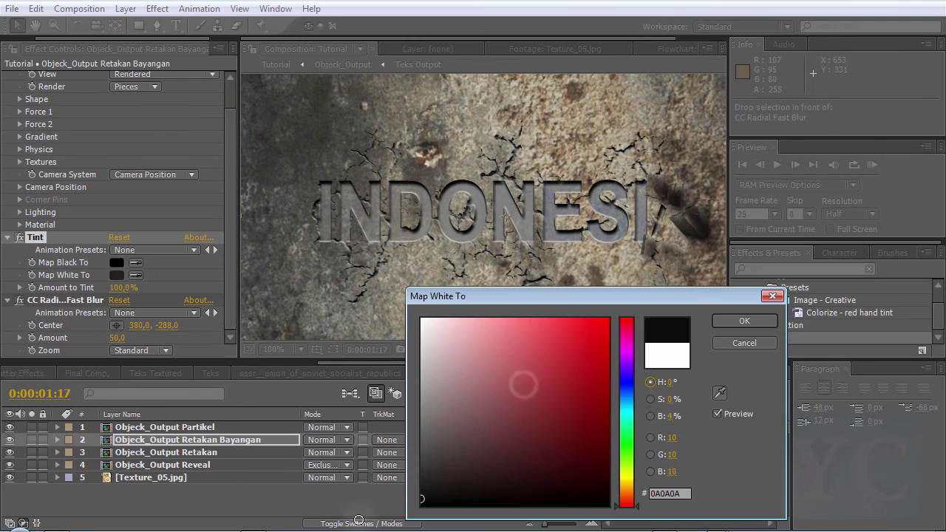
pyautogui.click(768, 323)
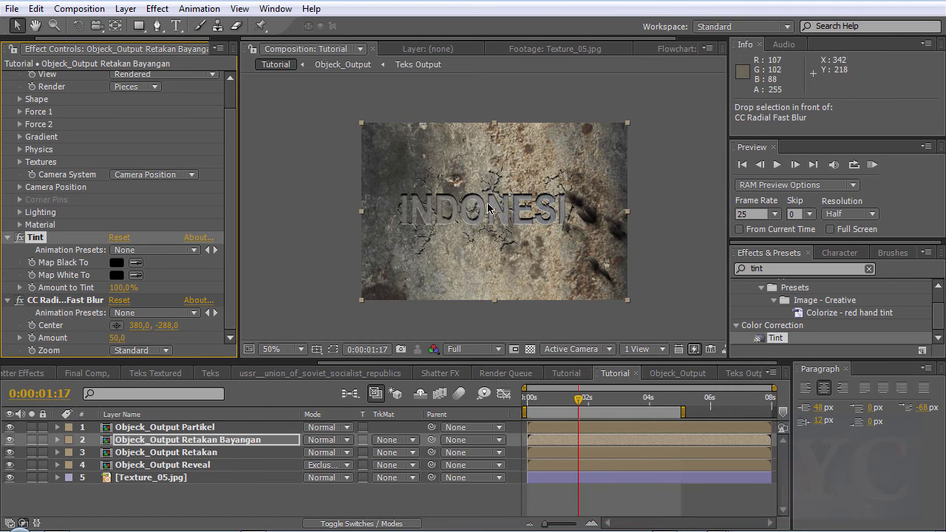
# - Move the radial blur centre far above the frame to 382,0, -10950,0
pyautogui.moveTo(462, 195); pyautogui.dragTo(473, 264)
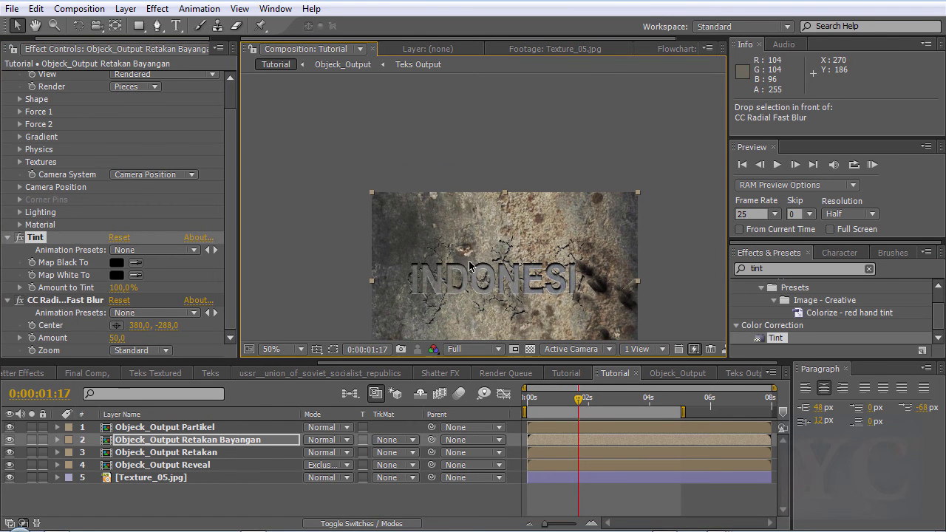
pyautogui.click(116, 325)
pyautogui.click(506, 90)
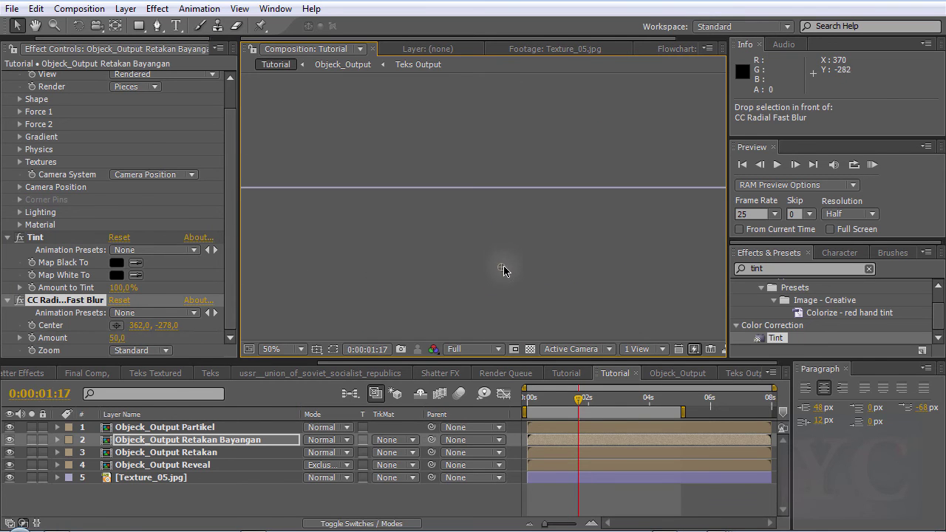
pyautogui.moveTo(502, 268); pyautogui.dragTo(513, 137)
pyautogui.scroll(-6, 517, 145)
pyautogui.scroll(-2, 517, 170)
pyautogui.moveTo(484, 212); pyautogui.dragTo(486, 88)
pyautogui.scroll(5, 492, 211)
# - Raise the radial blur Amount to 87 on an earlier frame of the shatter
pyautogui.moveTo(535, 400); pyautogui.dragTo(554, 402)
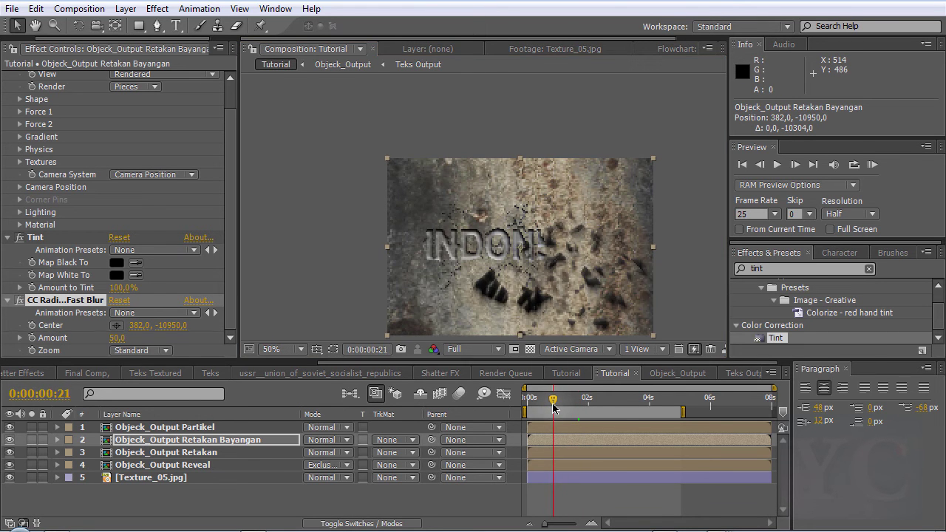
pyautogui.moveTo(517, 326); pyautogui.dragTo(525, 259)
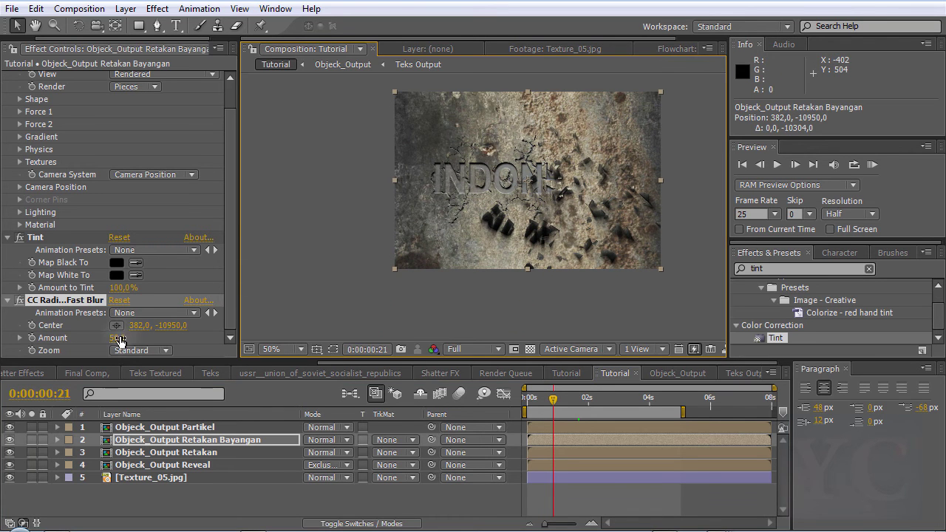
pyautogui.moveTo(116, 338); pyautogui.dragTo(153, 338)
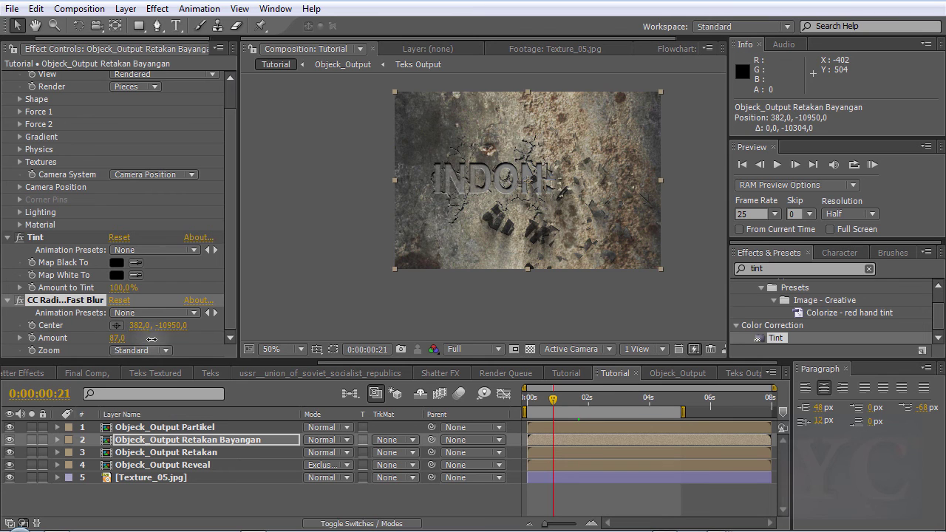
pyautogui.scroll(2, 576, 207)
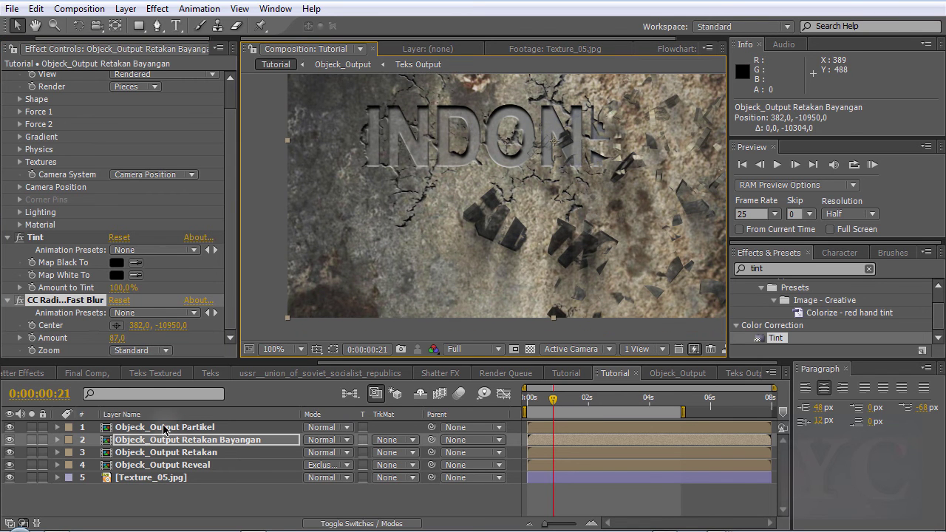
pyautogui.click(137, 442)
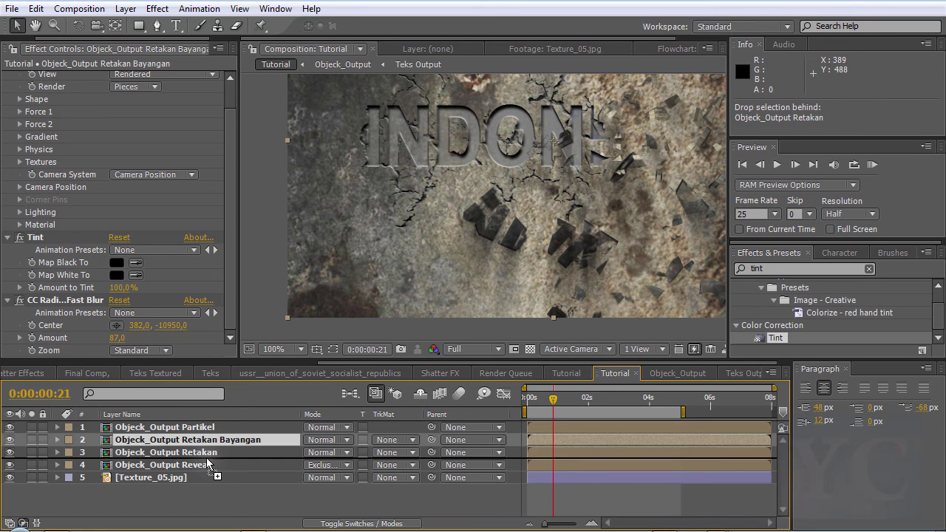
# - Move the Bayangan layer below Objeck_Output Retakan and lower its blur Amount to 73
pyautogui.moveTo(199, 443); pyautogui.dragTo(201, 459)
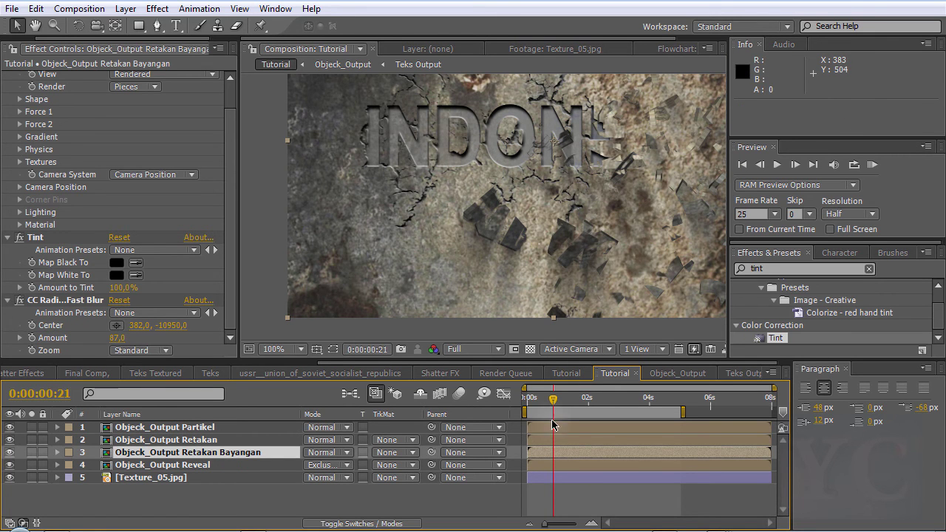
pyautogui.moveTo(553, 399)
pyautogui.mouseDown()
pyautogui.moveTo(559, 406)
pyautogui.moveTo(553, 399)
pyautogui.mouseUp()
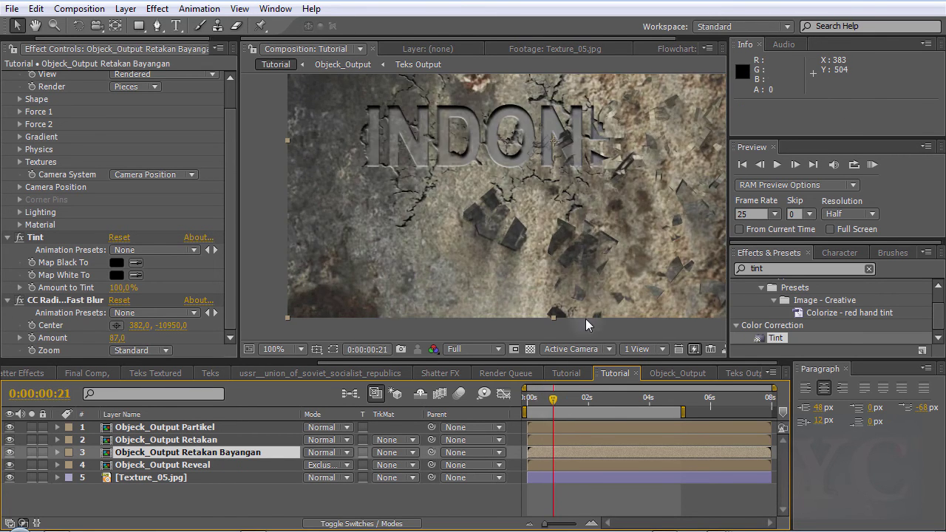
pyautogui.moveTo(587, 214); pyautogui.dragTo(565, 211)
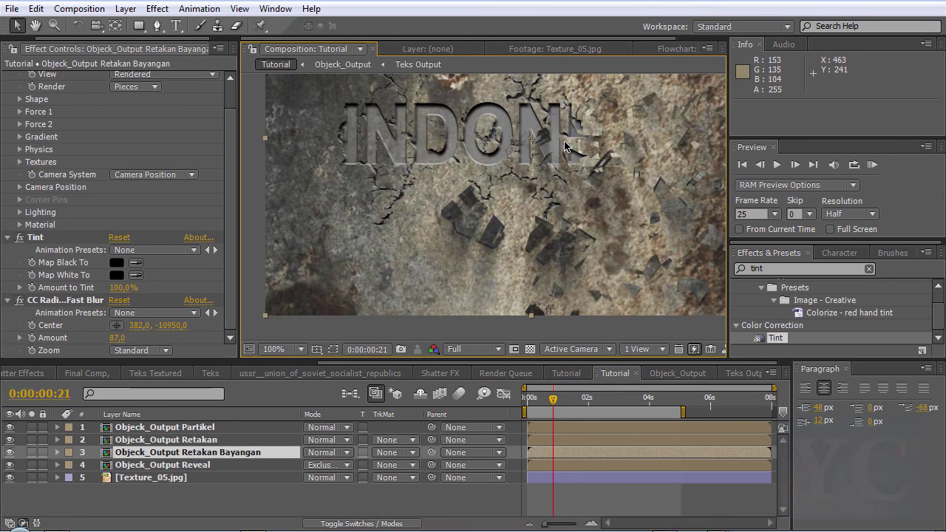
pyautogui.moveTo(554, 399)
pyautogui.mouseDown()
pyautogui.moveTo(574, 409)
pyautogui.moveTo(550, 405)
pyautogui.mouseUp()
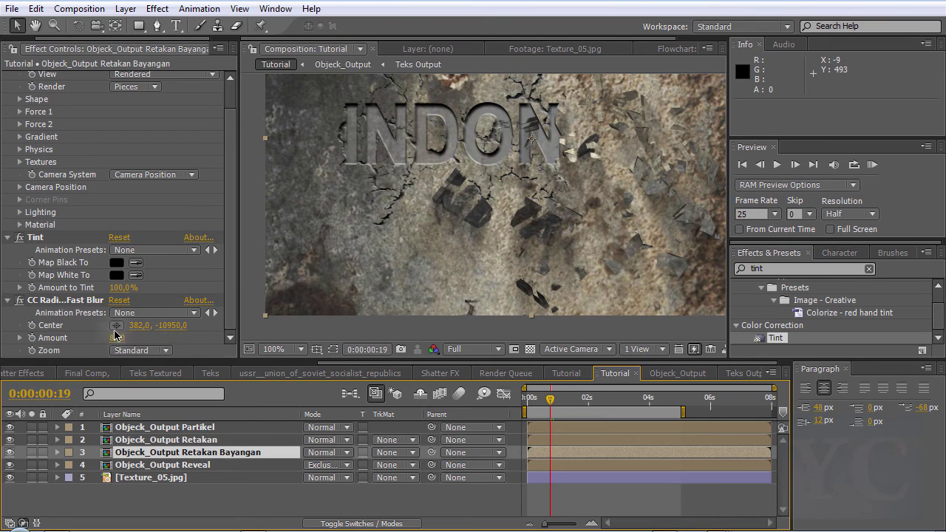
pyautogui.moveTo(117, 338); pyautogui.dragTo(113, 340)
pyautogui.click(206, 456)
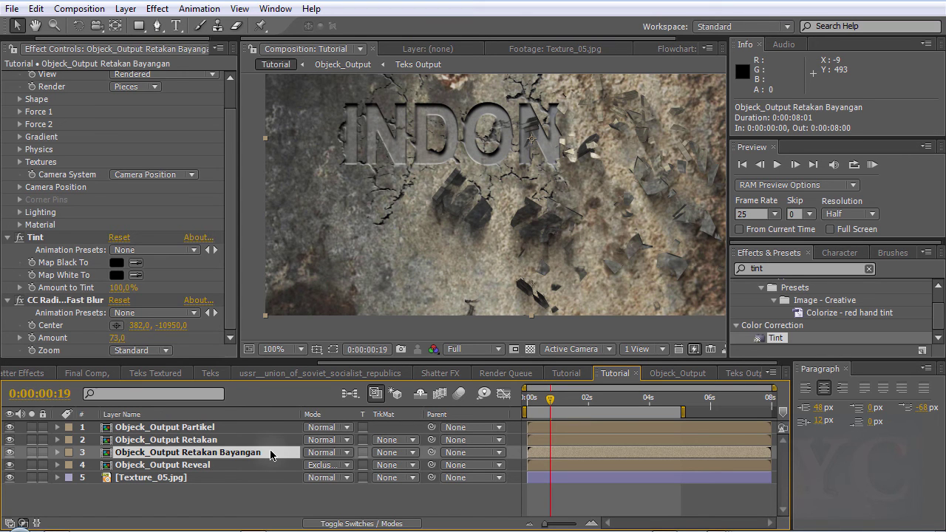
# - Duplicate the shadow layer and raise the copy's radial blur Amount to 92
pyautogui.hotkey('ctrl', 'd')
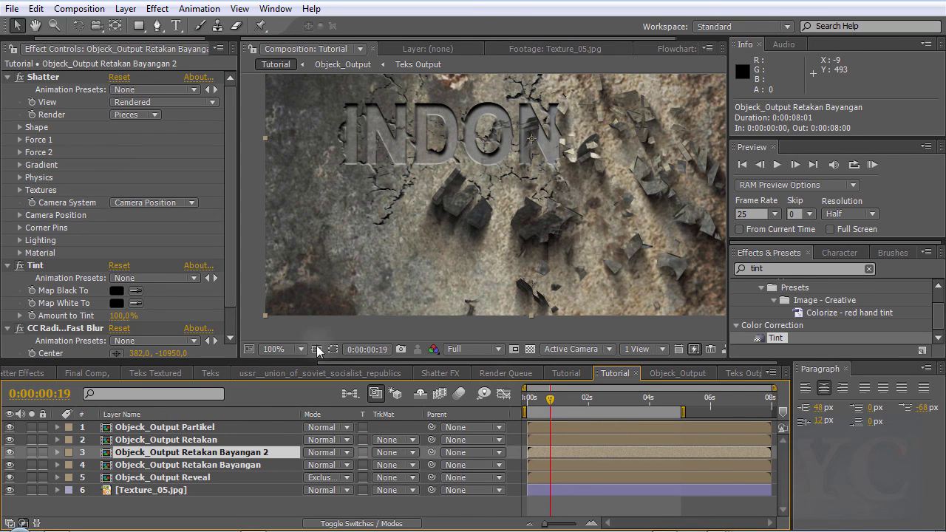
pyautogui.scroll(-2, 124, 311)
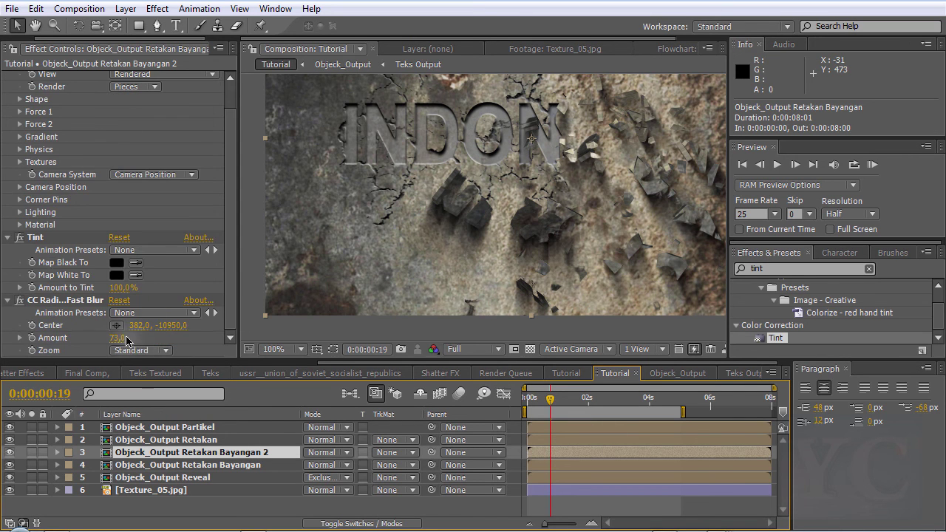
pyautogui.moveTo(117, 340); pyautogui.dragTo(131, 338)
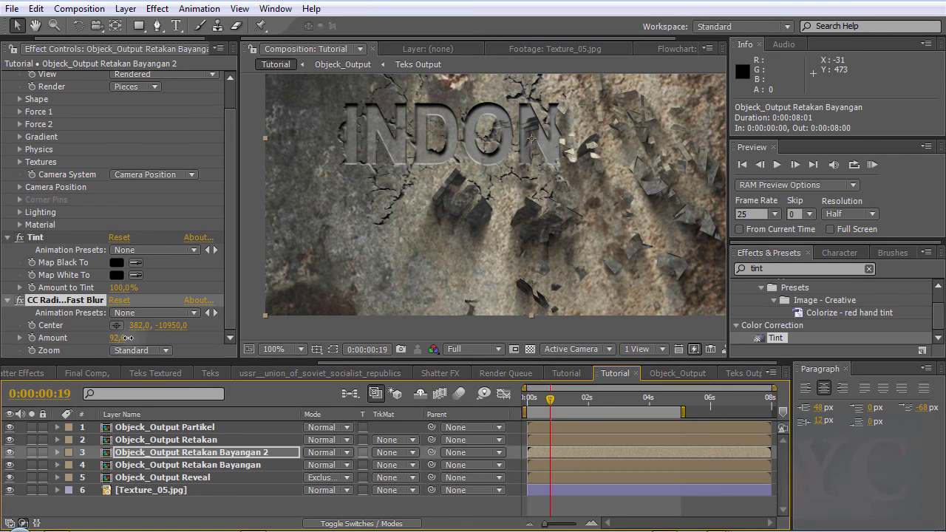
pyautogui.moveTo(566, 251); pyautogui.dragTo(510, 245)
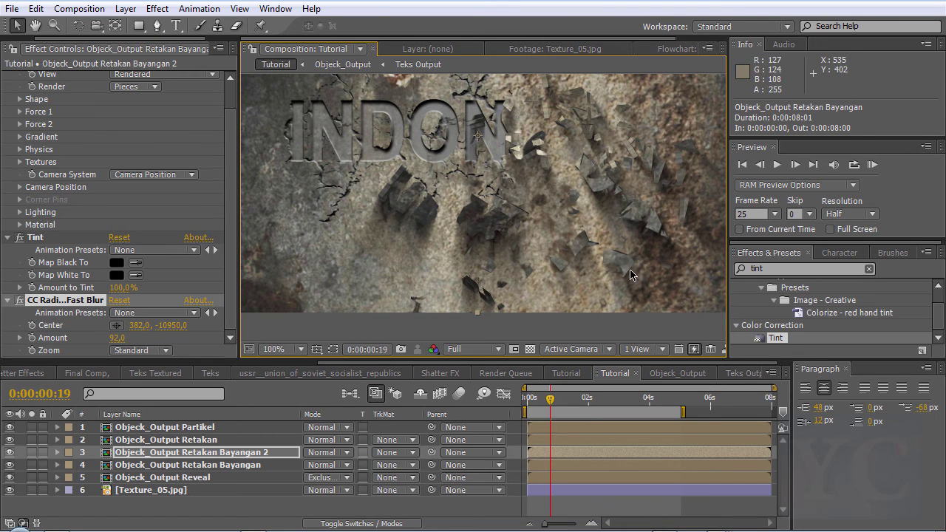
pyautogui.moveTo(630, 275); pyautogui.dragTo(500, 253)
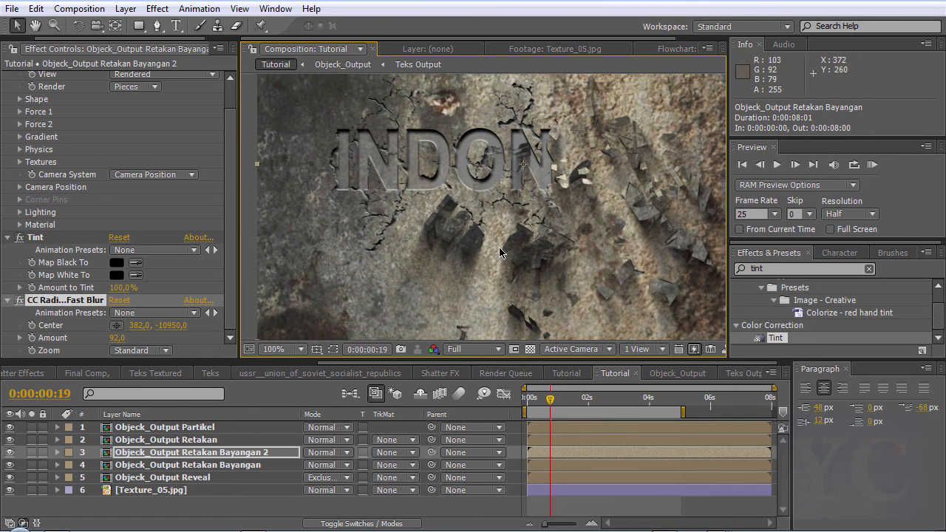
# - Set the viewer to Fit, go to 0:00:01:08, and deselect all layers
pyautogui.click(300, 349)
pyautogui.click(275, 84)
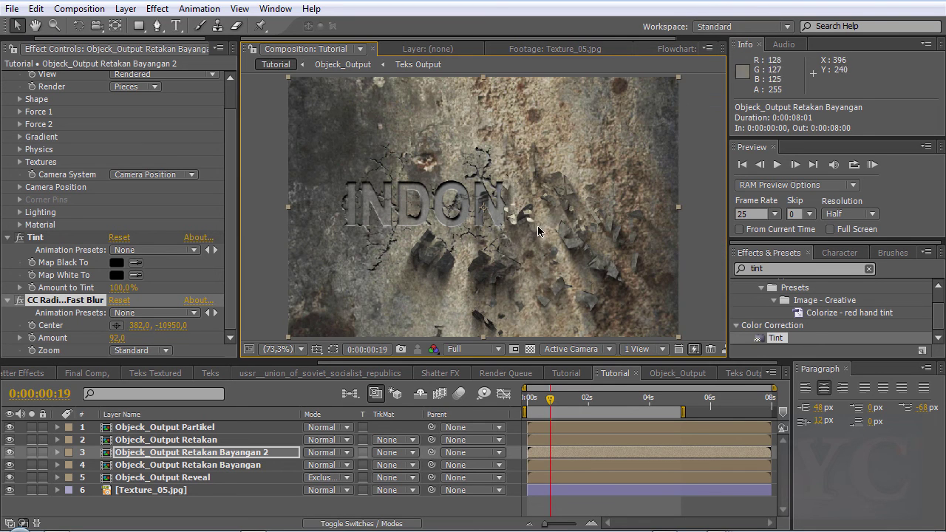
pyautogui.click(576, 398)
pyautogui.moveTo(592, 414); pyautogui.dragTo(568, 414)
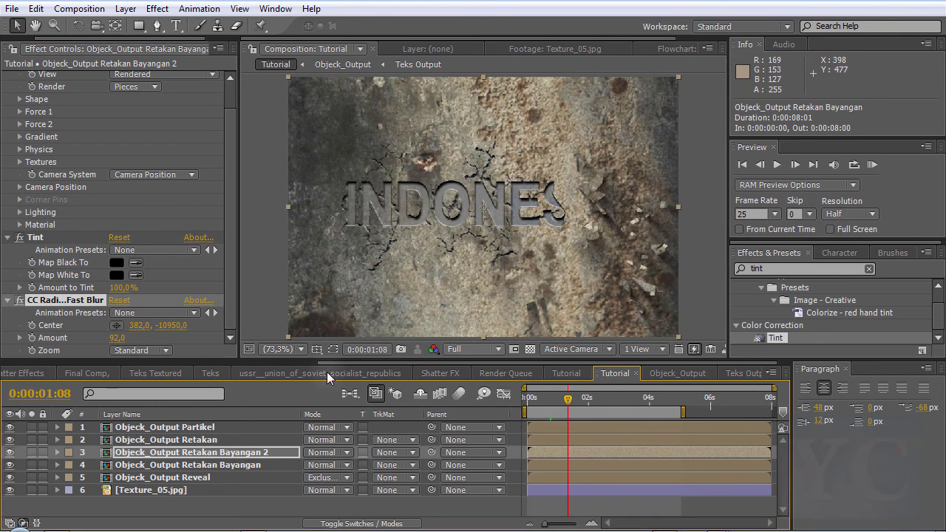
pyautogui.click(143, 509)
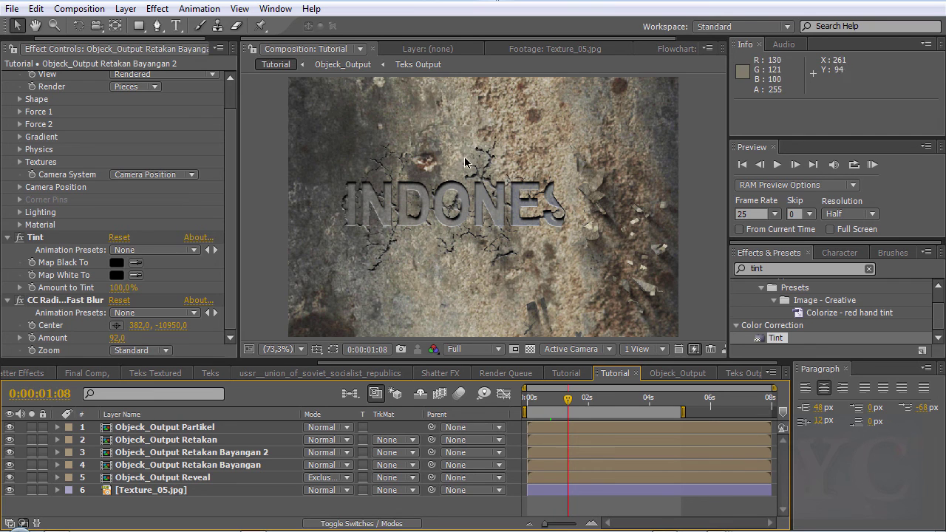
# - Create Adjustment Layer 6 on top and add an ellipse mask covering it
pyautogui.click(125, 9)
pyautogui.moveTo(205, 26)
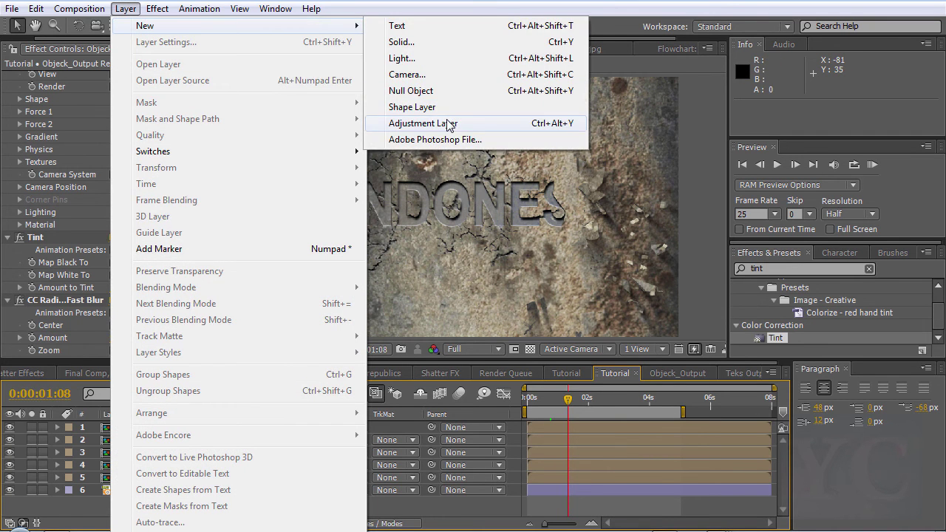
pyautogui.click(446, 123)
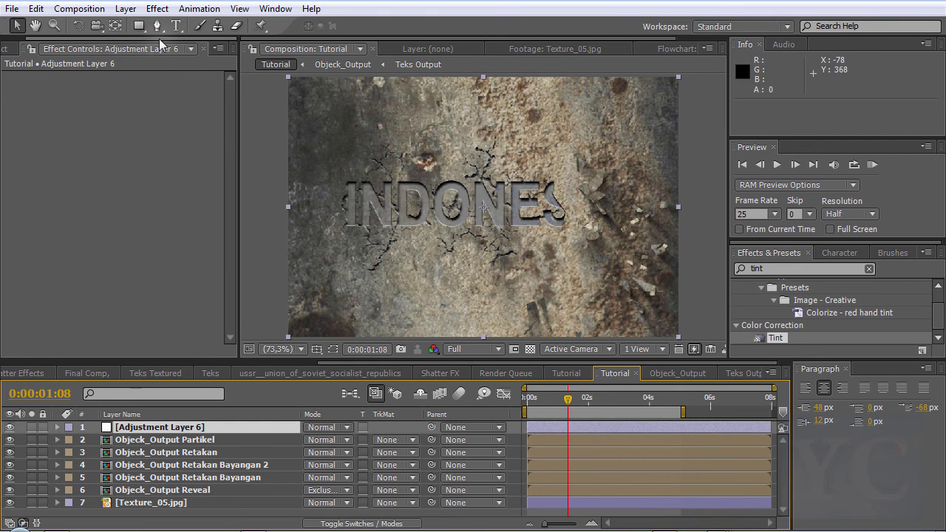
pyautogui.moveTo(139, 29); pyautogui.dragTo(197, 59)
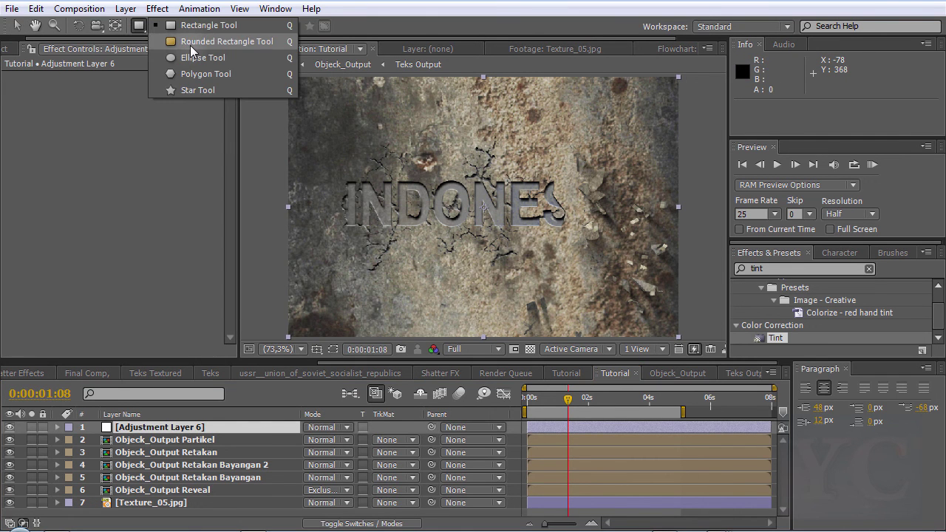
pyautogui.doubleClick(140, 27)
# - Return to the Selection tool and select Mask 1 on Adjustment Layer 6
pyautogui.press('v')
pyautogui.click(226, 425)
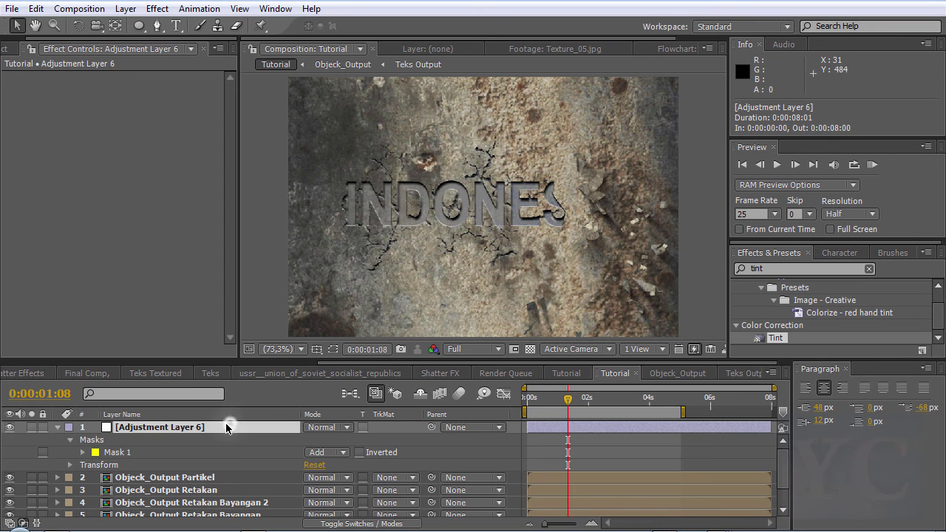
pyautogui.scroll(-1, 451, 204)
pyautogui.scroll(-2, 444, 202)
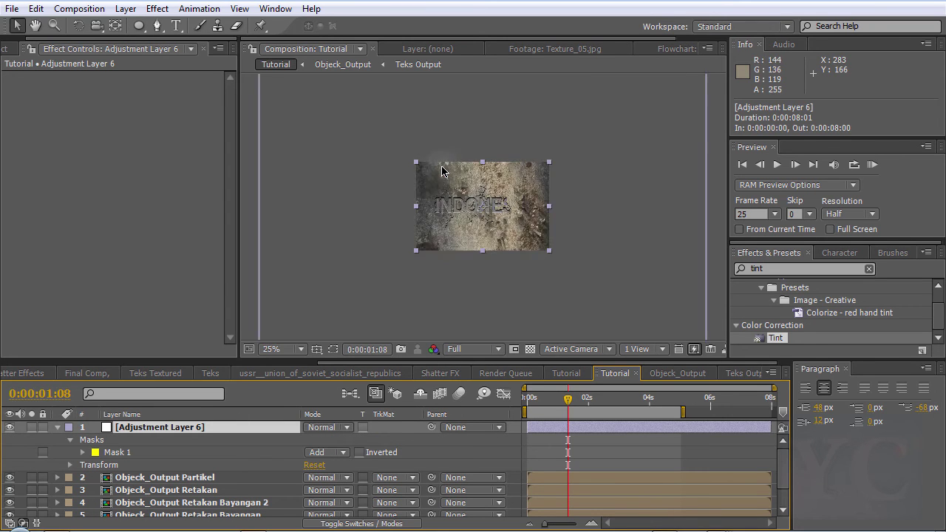
pyautogui.scroll(-2, 436, 200)
pyautogui.scroll(-1, 428, 197)
pyautogui.scroll(4, 425, 197)
pyautogui.scroll(2, 408, 228)
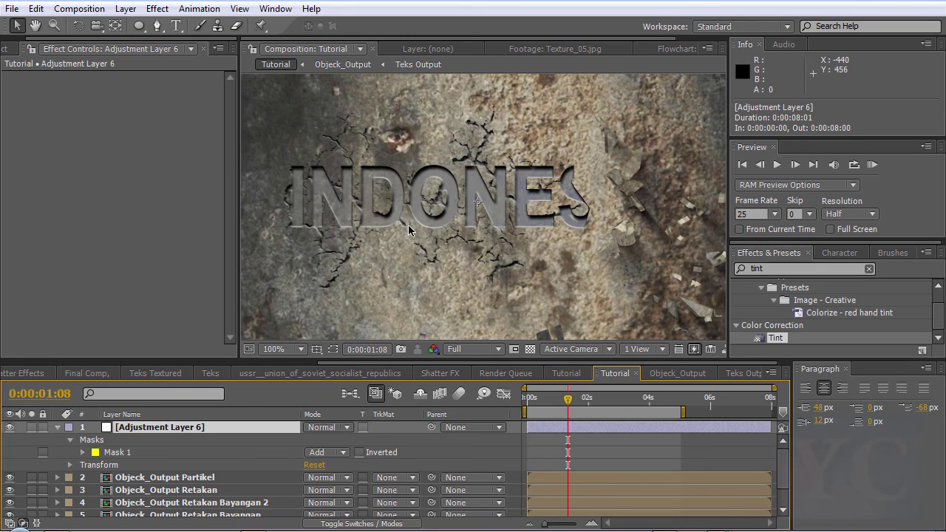
pyautogui.scroll(-2, 333, 281)
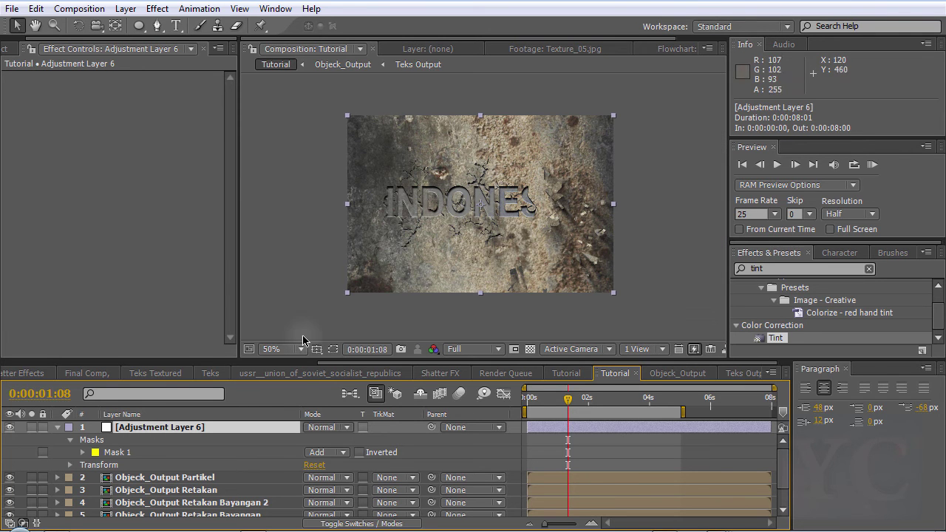
pyautogui.click(118, 452)
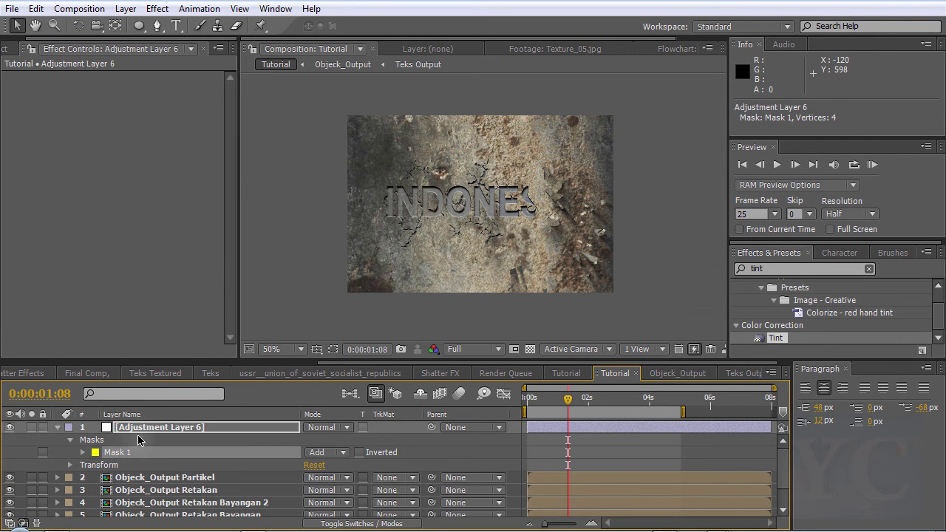
pyautogui.click(138, 441)
pyautogui.click(148, 453)
# - Apply Curves to Adjustment Layer 6 and bend the curve down to darken
pyautogui.doubleClick(810, 268)
pyautogui.write('curve')
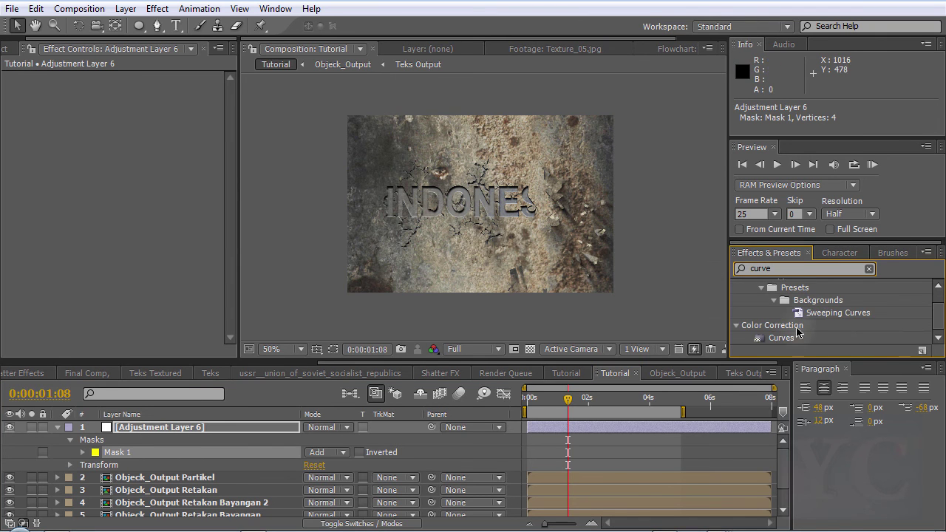
pyautogui.moveTo(782, 338); pyautogui.dragTo(158, 249)
pyautogui.moveTo(99, 193); pyautogui.dragTo(120, 209)
# - Set Mask 1's mode to Subtract so only outside the ellipse darkens
pyautogui.click(334, 344)
pyautogui.press('/')
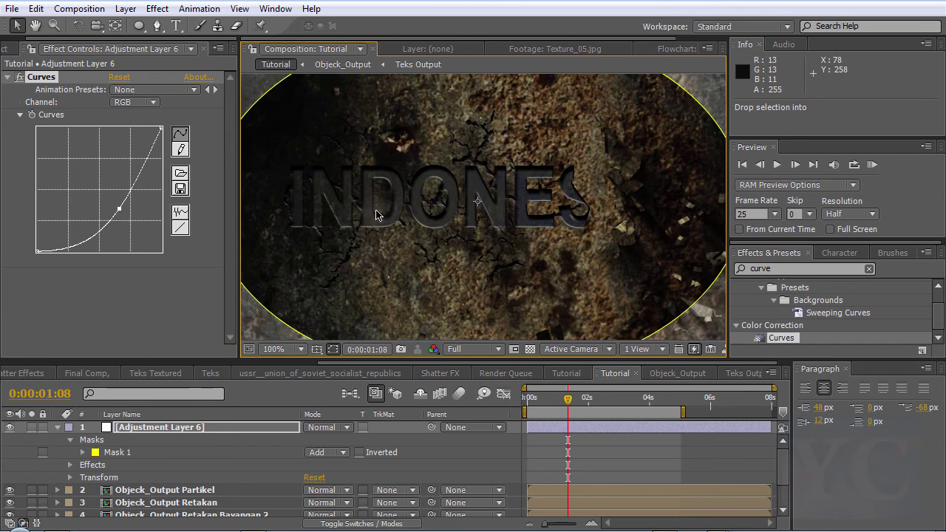
pyautogui.scroll(-2, 376, 214)
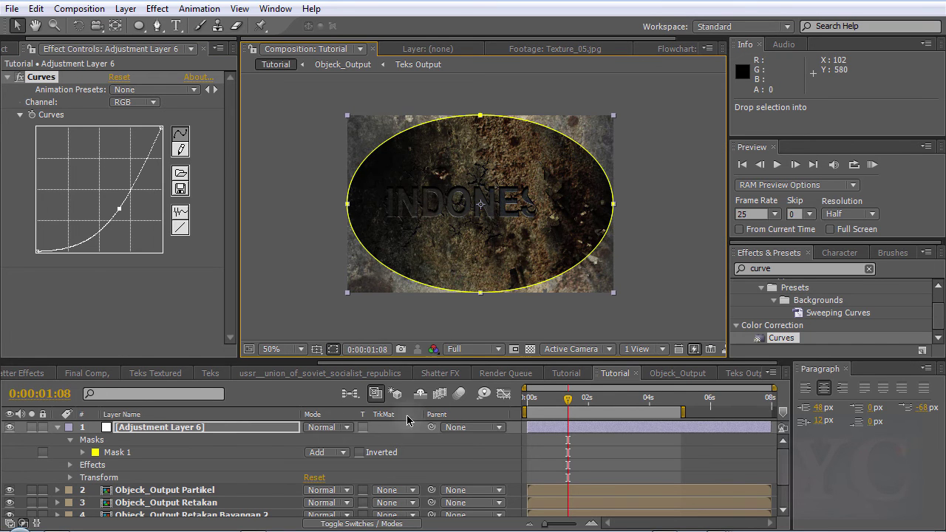
pyautogui.click(331, 454)
pyautogui.click(339, 453)
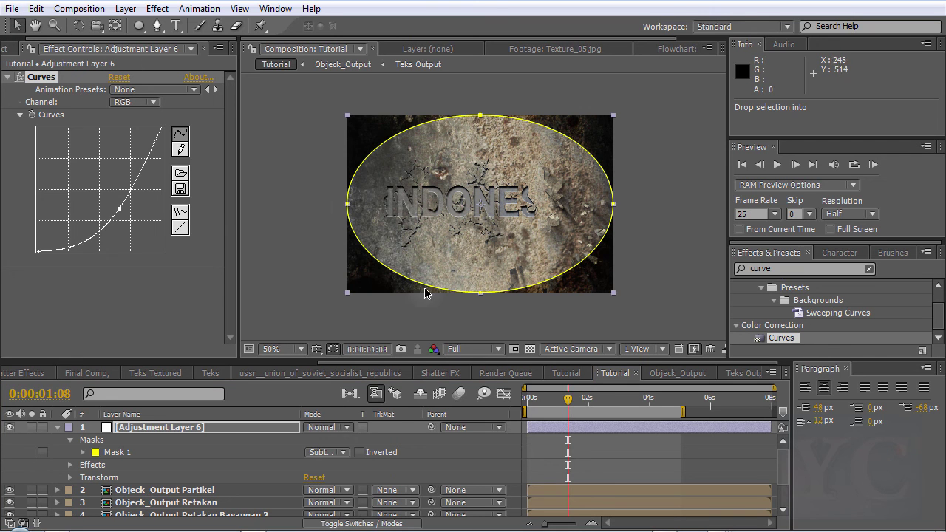
# - Push Mask 1's side points outward, raise its top above the frame, and reshape its curve handles
pyautogui.moveTo(348, 204); pyautogui.dragTo(323, 203)
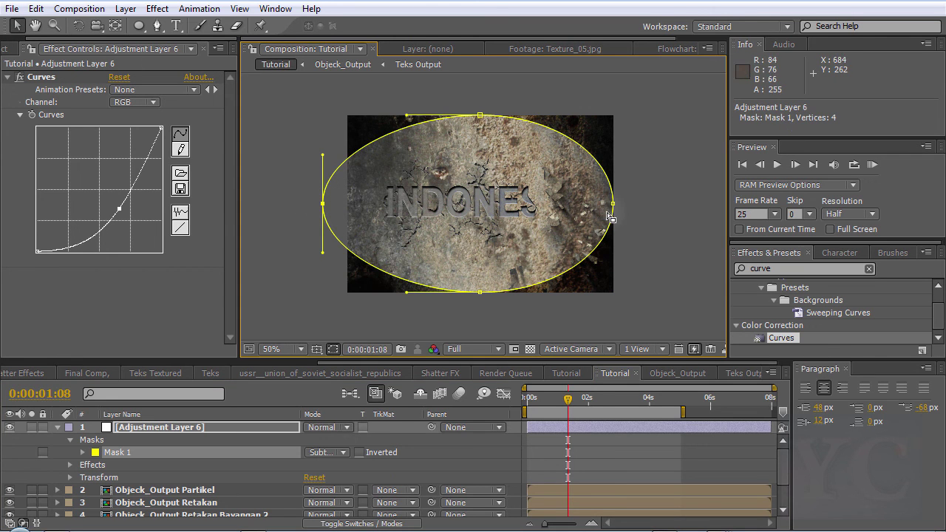
pyautogui.moveTo(614, 204); pyautogui.dragTo(635, 203)
pyautogui.moveTo(480, 292); pyautogui.dragTo(478, 264)
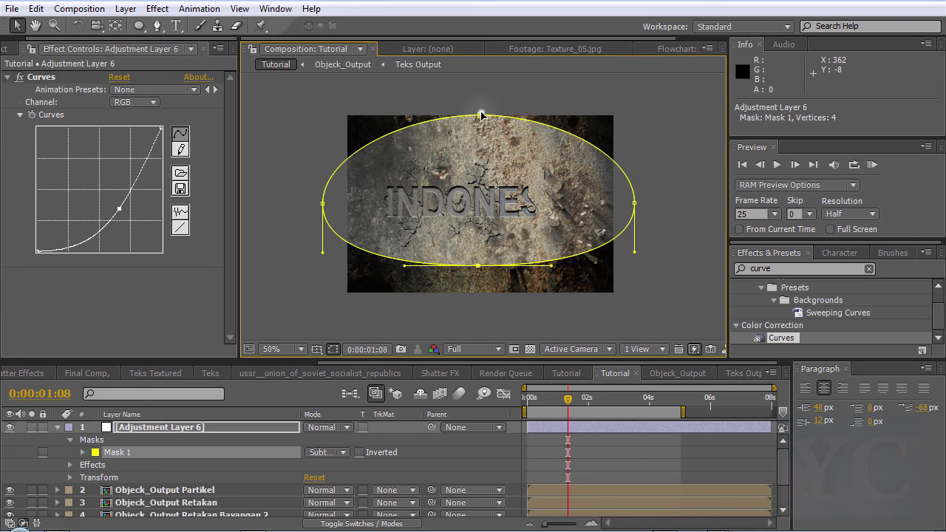
pyautogui.moveTo(480, 114); pyautogui.dragTo(473, 59)
pyautogui.moveTo(323, 156); pyautogui.dragTo(320, 84)
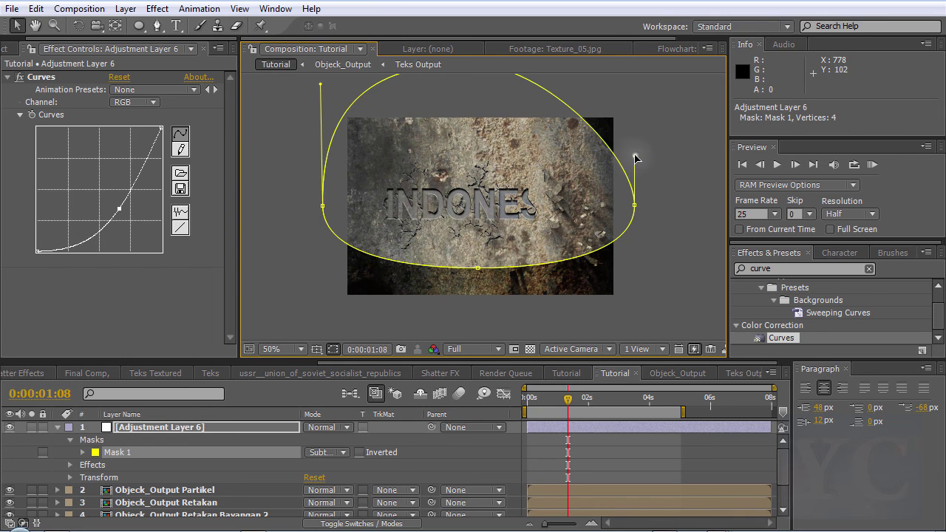
pyautogui.moveTo(635, 158); pyautogui.dragTo(618, 121)
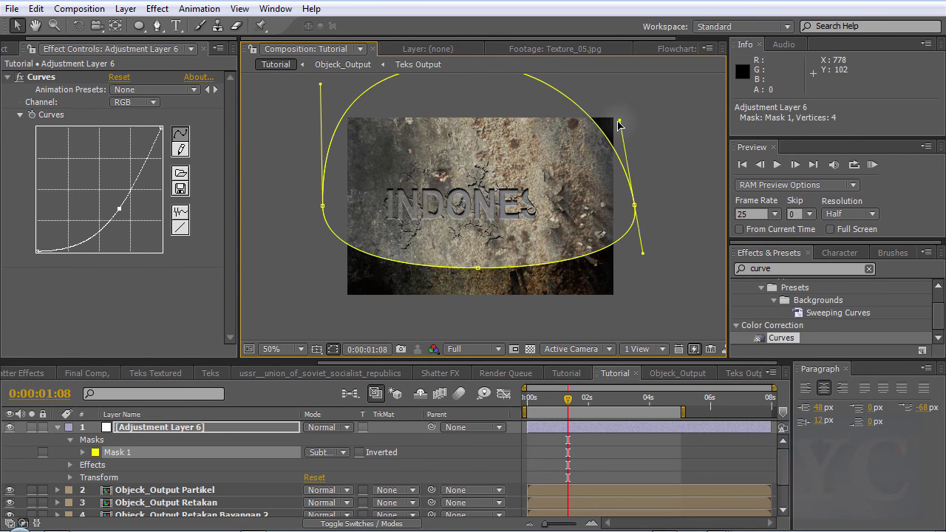
pyautogui.moveTo(320, 85); pyautogui.dragTo(374, 109)
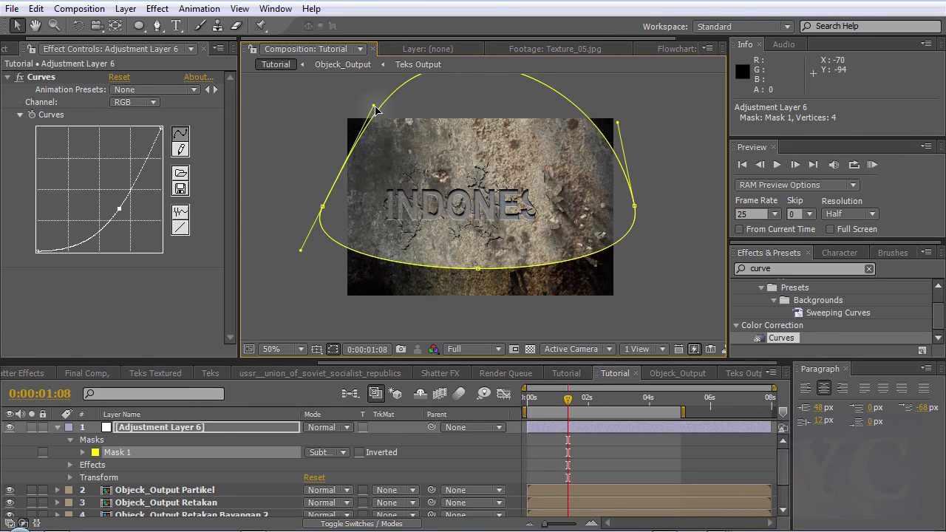
pyautogui.press('.')
pyautogui.moveTo(429, 222); pyautogui.dragTo(439, 179)
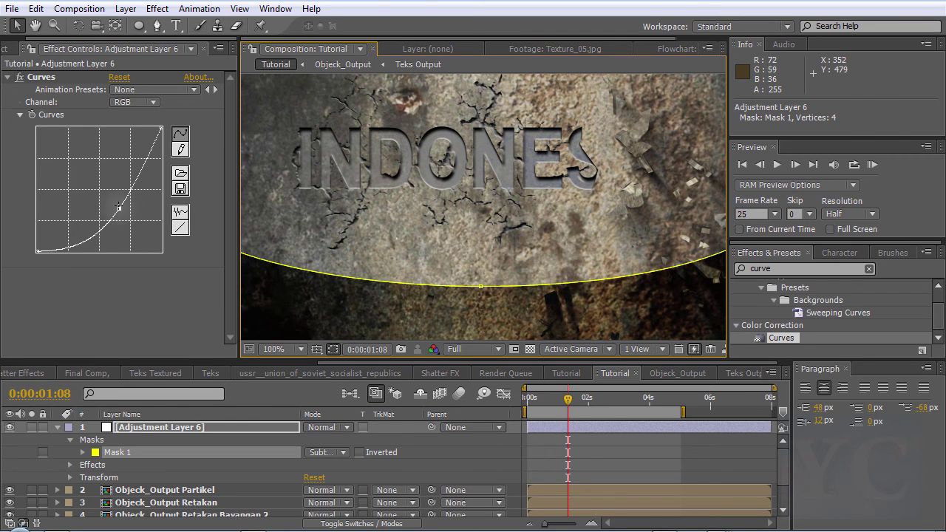
# - Lower the Curves top-right endpoint, raise the midpoint, and nudge the black point right
pyautogui.moveTo(118, 208); pyautogui.dragTo(118, 216)
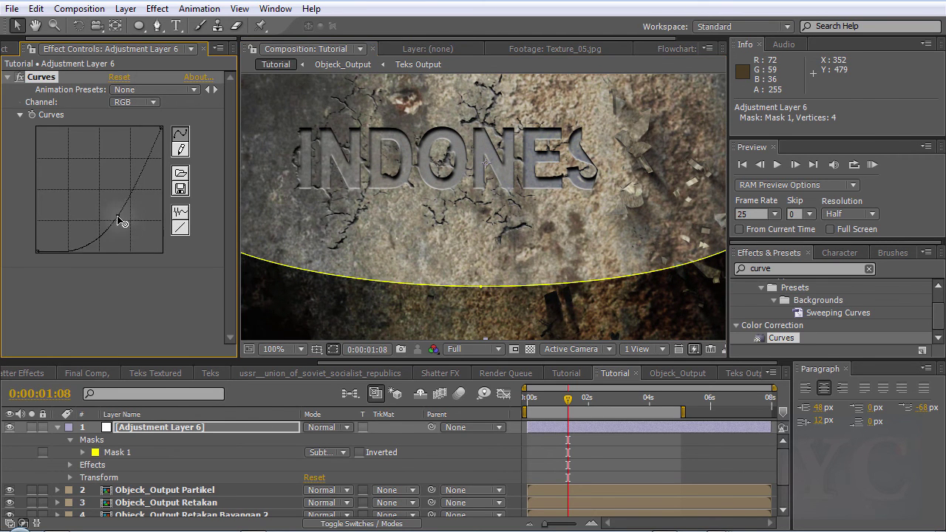
pyautogui.moveTo(161, 128); pyautogui.dragTo(161, 149)
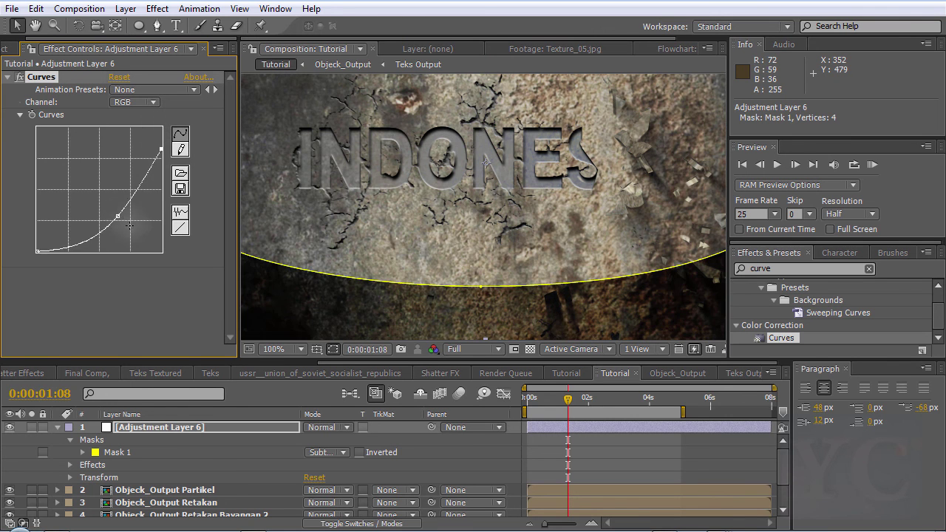
pyautogui.moveTo(117, 216); pyautogui.dragTo(116, 204)
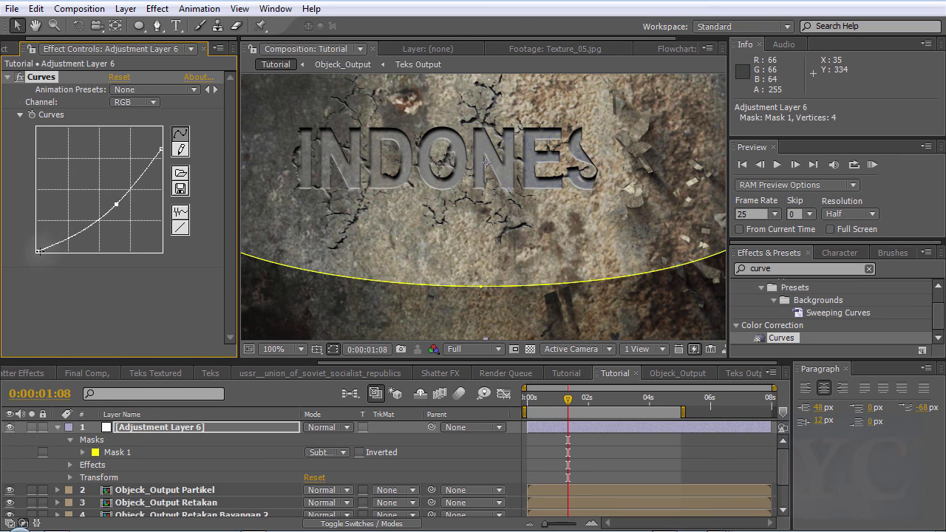
pyautogui.moveTo(39, 251)
pyautogui.mouseDown()
pyautogui.moveTo(58, 252)
pyautogui.moveTo(37, 252)
pyautogui.mouseUp()
# - Lower the Curves top endpoint, feather Mask 1, and raise the mask's bottom vertex
pyautogui.moveTo(162, 149); pyautogui.dragTo(161, 166)
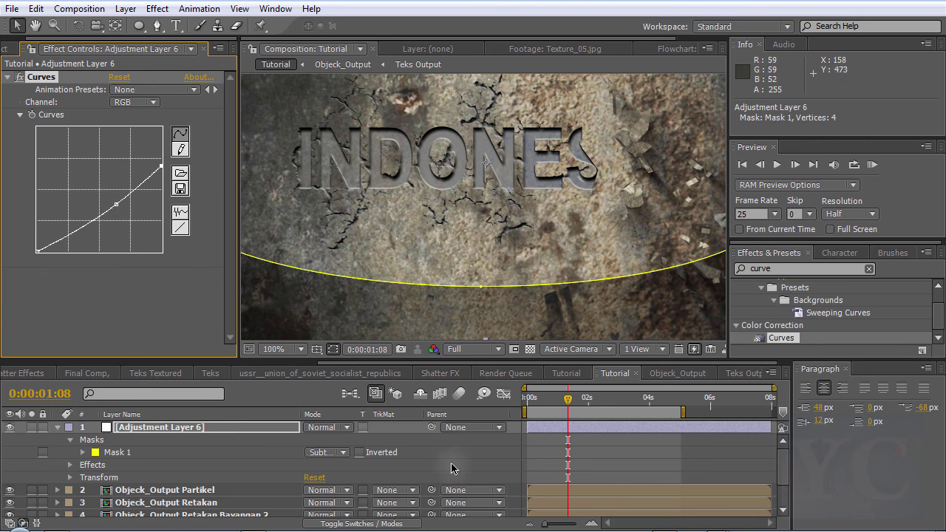
pyautogui.click(83, 452)
pyautogui.scroll(-2, 316, 454)
pyautogui.moveTo(320, 440)
pyautogui.mouseDown()
pyautogui.moveTo(438, 431)
pyautogui.moveTo(421, 436)
pyautogui.mouseUp()
pyautogui.scroll(-2, 449, 183)
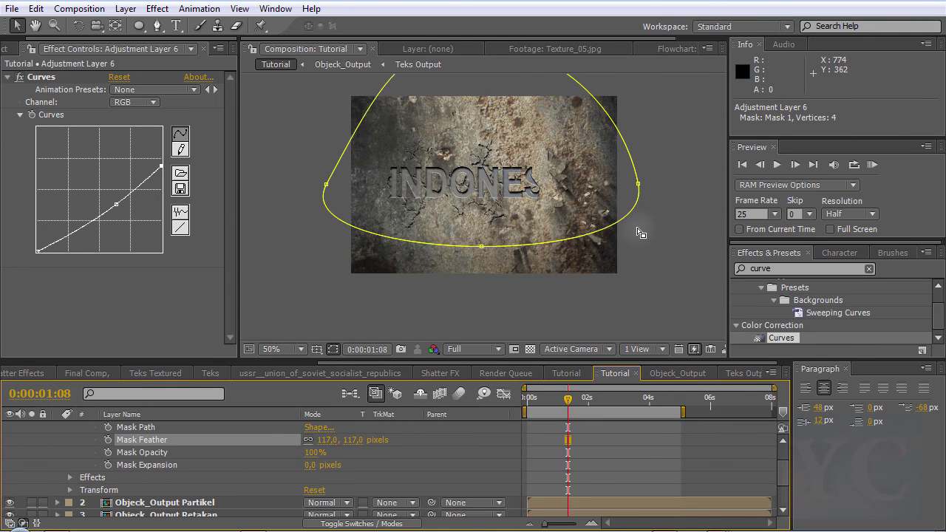
pyautogui.moveTo(482, 247); pyautogui.dragTo(479, 237)
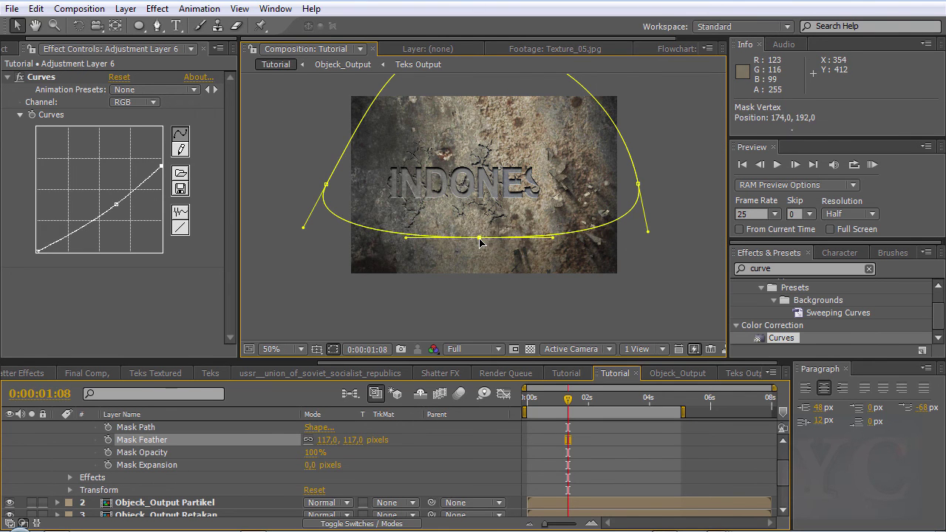
# - Lower the Curves top and mid points and set Mask Feather to 180 pixels
pyautogui.moveTo(161, 167); pyautogui.dragTo(161, 187)
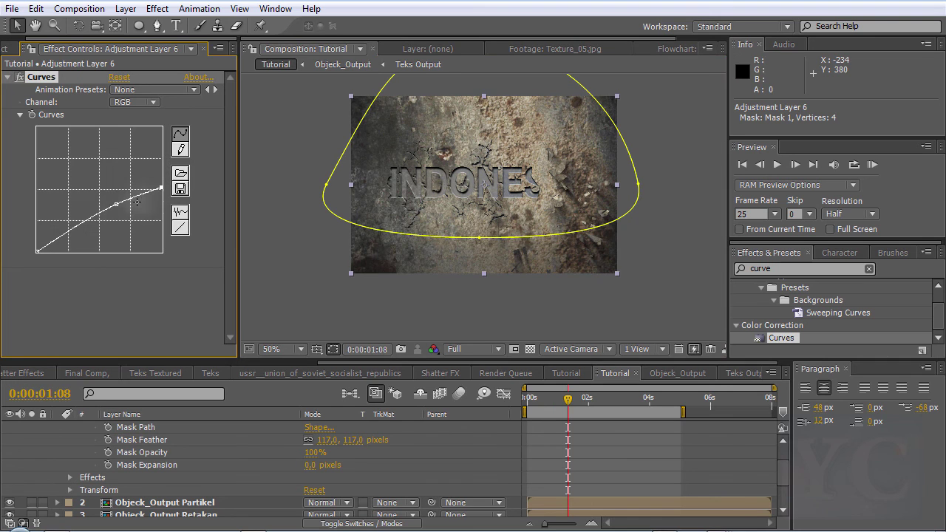
pyautogui.moveTo(111, 209); pyautogui.dragTo(117, 221)
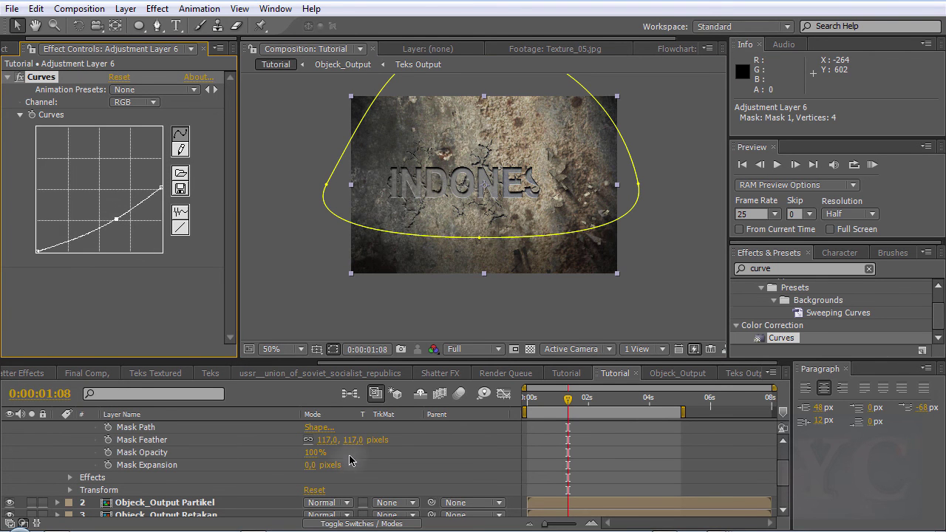
pyautogui.moveTo(351, 442); pyautogui.dragTo(399, 440)
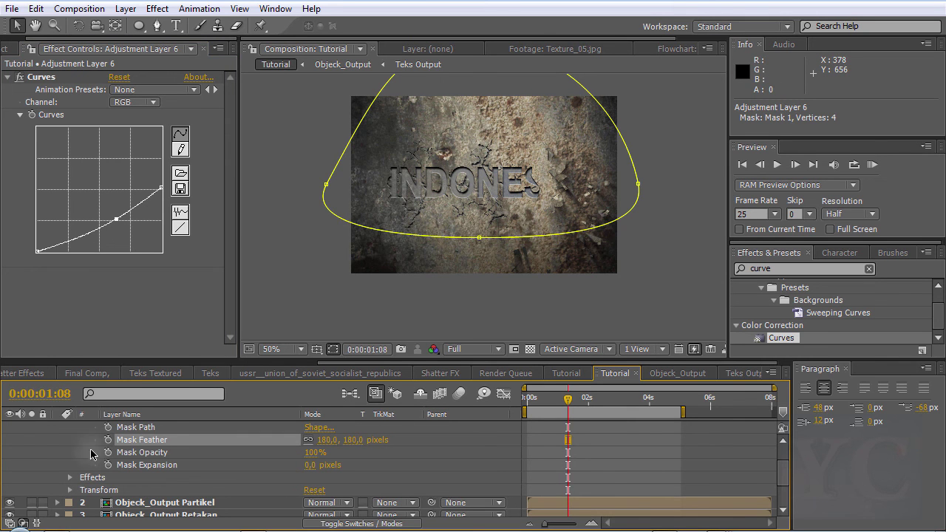
pyautogui.scroll(1, 89, 451)
# - Collapse the adjustment layer's properties and fit the whole composition in the viewer
pyautogui.click(59, 428)
pyautogui.click(148, 465)
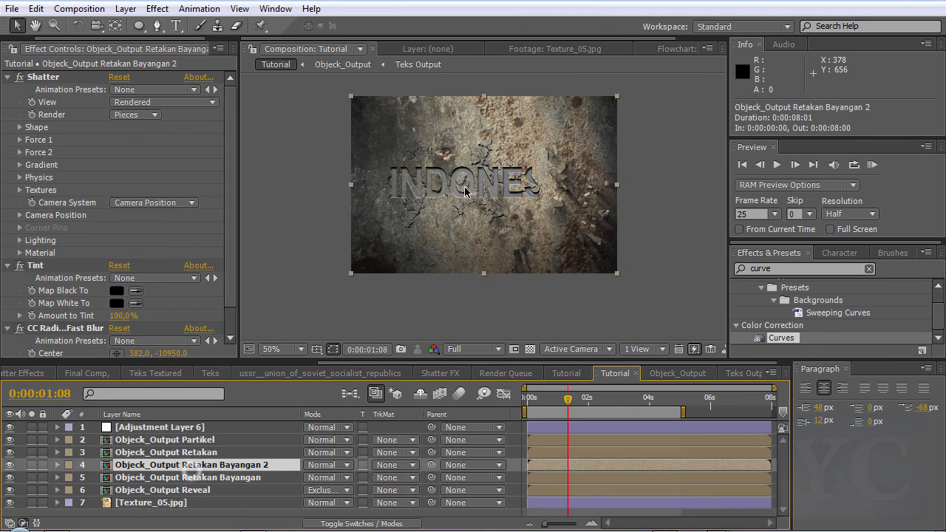
pyautogui.press('/')
pyautogui.click(281, 349)
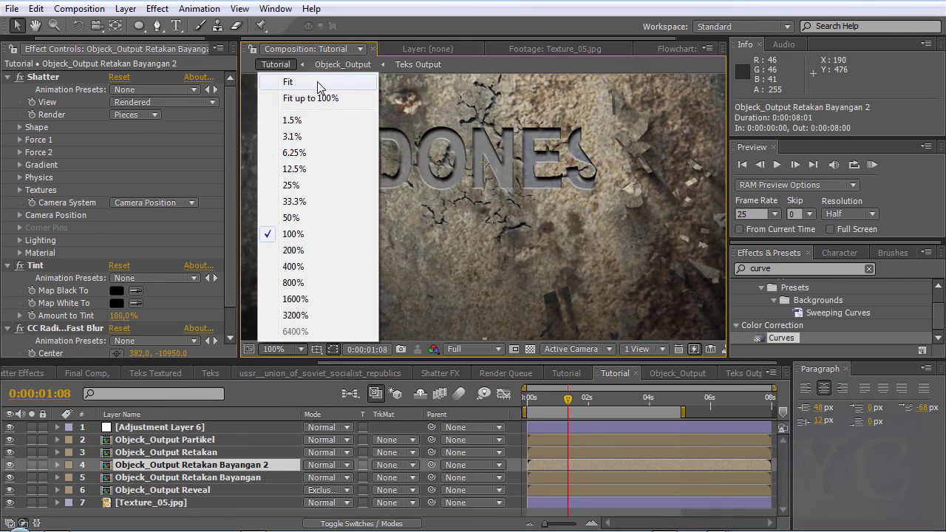
pyautogui.click(318, 96)
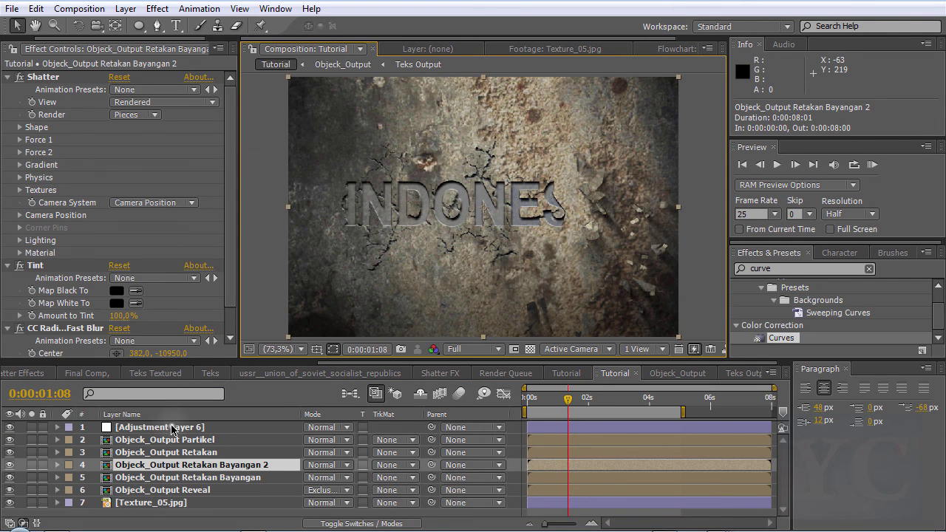
# - Rename Adjustment Layer 6 to 'Viggnete' and toggle its visibility to compare the vignette
pyautogui.click(172, 428)
pyautogui.press('Return')
pyautogui.write('Viggnete')
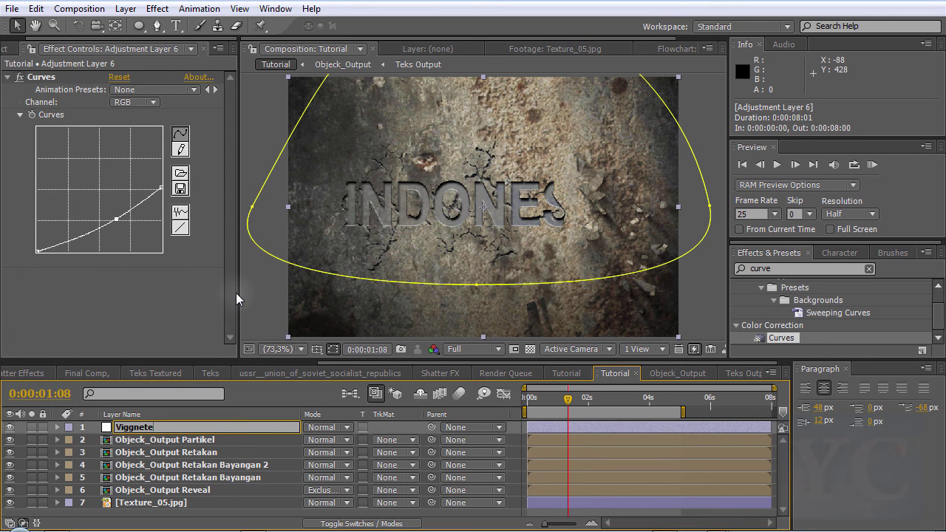
pyautogui.press('Return')
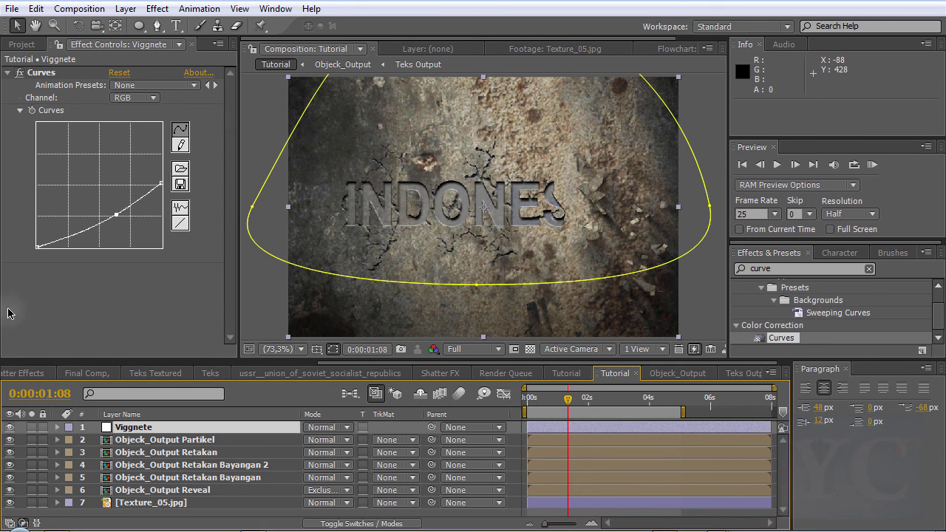
pyautogui.click(9, 428)
pyautogui.click(8, 427)
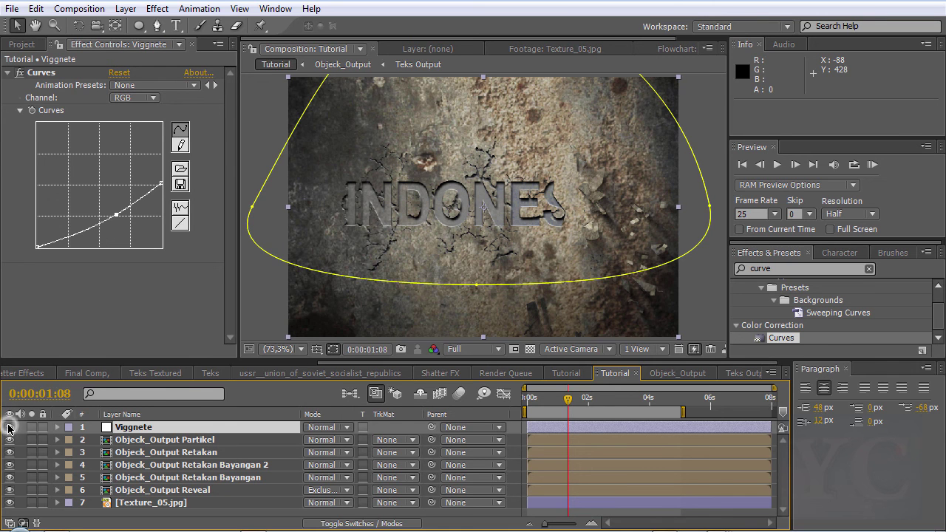
pyautogui.click(166, 491)
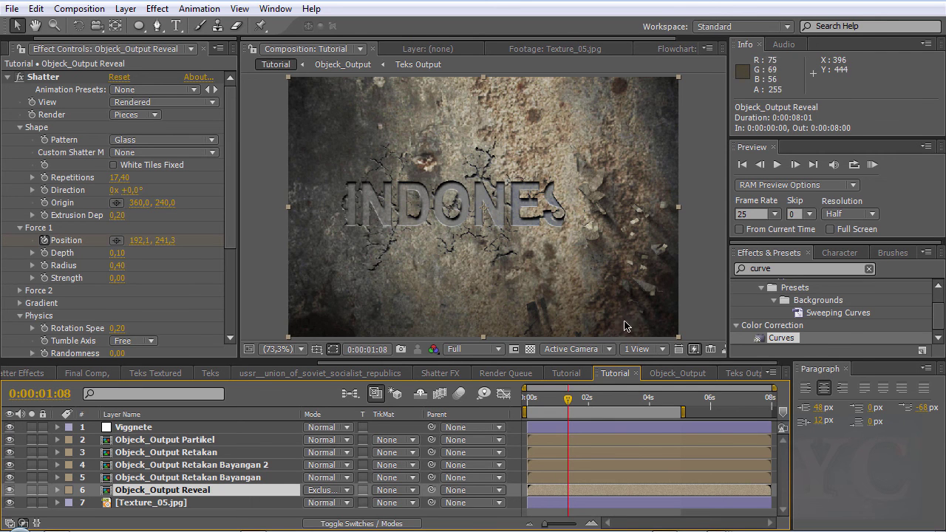
pyautogui.moveTo(546, 401); pyautogui.dragTo(582, 399)
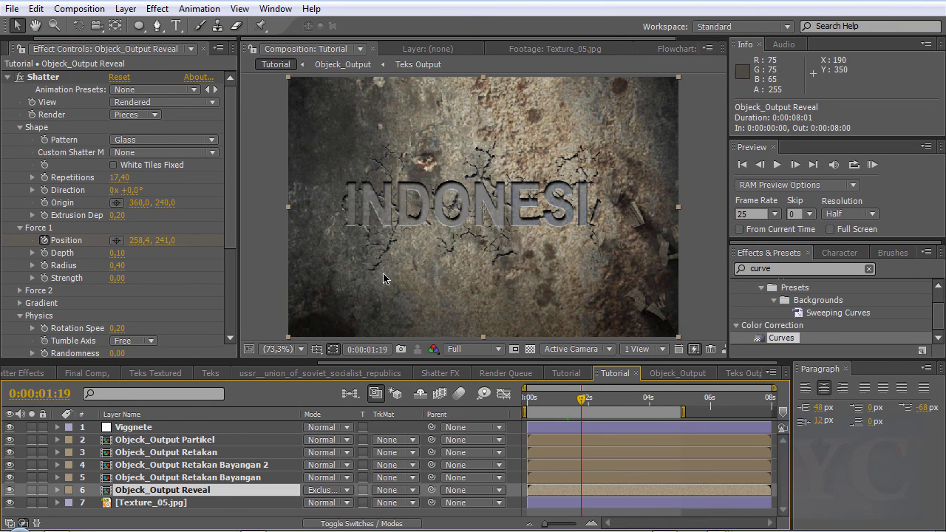
pyautogui.moveTo(554, 400); pyautogui.dragTo(539, 401)
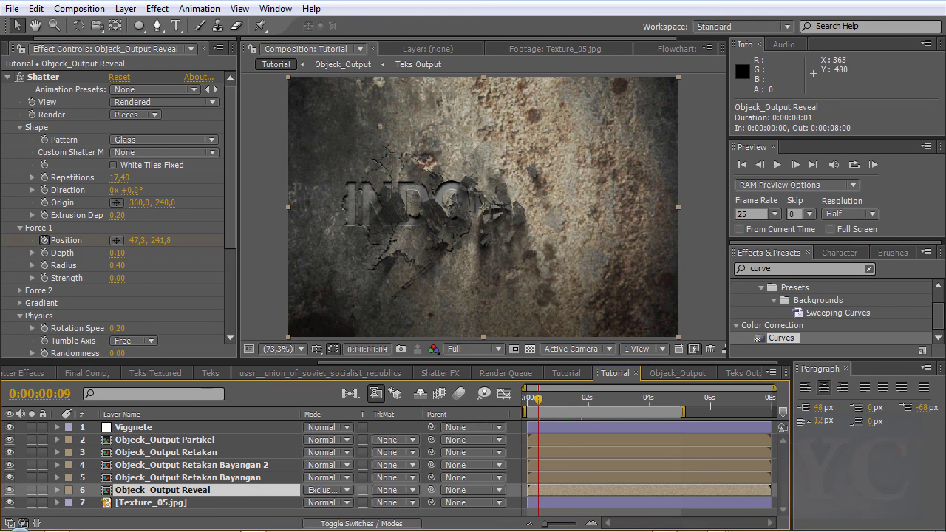
pyautogui.moveTo(720, 526)
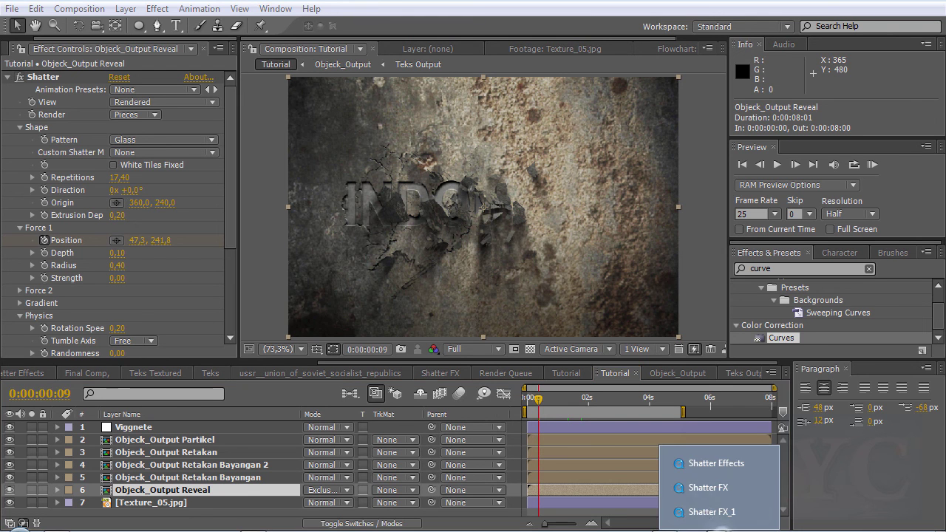
pyautogui.click(712, 511)
pyautogui.moveTo(190, 452)
pyautogui.mouseDown()
pyautogui.moveTo(650, 434)
pyautogui.moveTo(160, 409)
pyautogui.moveTo(214, 447)
pyautogui.moveTo(487, 449)
pyautogui.moveTo(479, 451)
pyautogui.mouseUp()
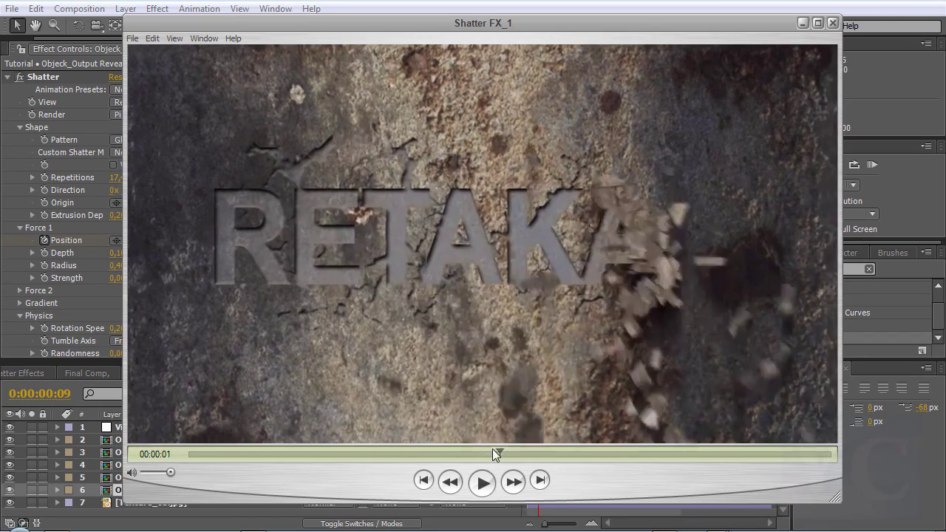
pyautogui.moveTo(300, 447); pyautogui.dragTo(492, 449)
pyautogui.moveTo(314, 452); pyautogui.dragTo(523, 453)
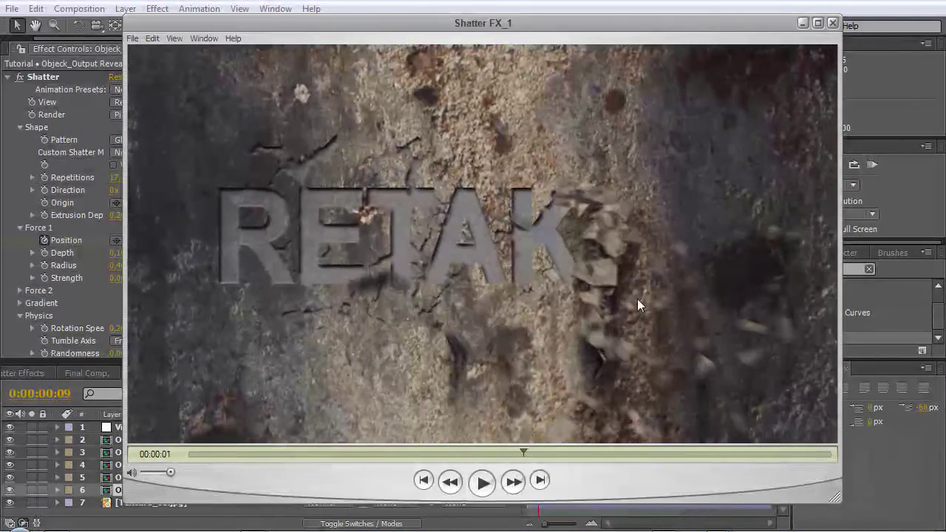
pyautogui.moveTo(371, 452); pyautogui.dragTo(484, 444)
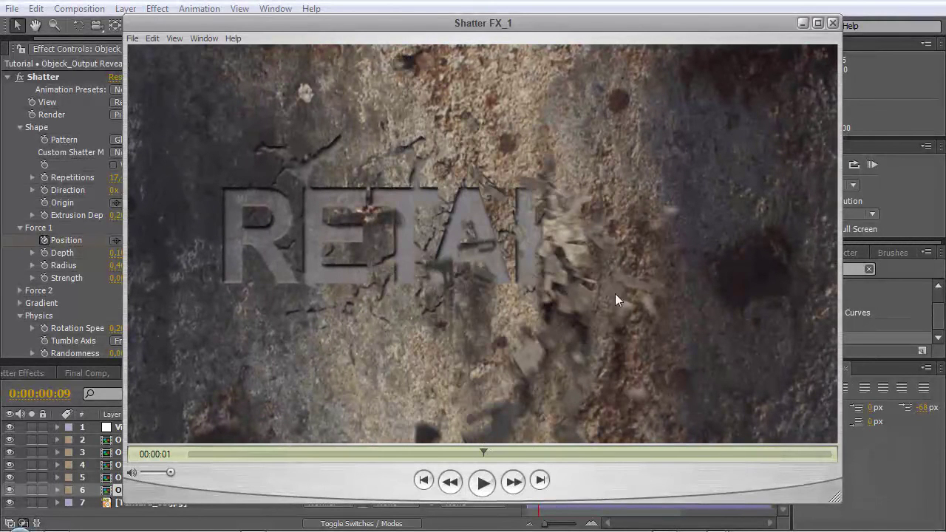
pyautogui.click(807, 24)
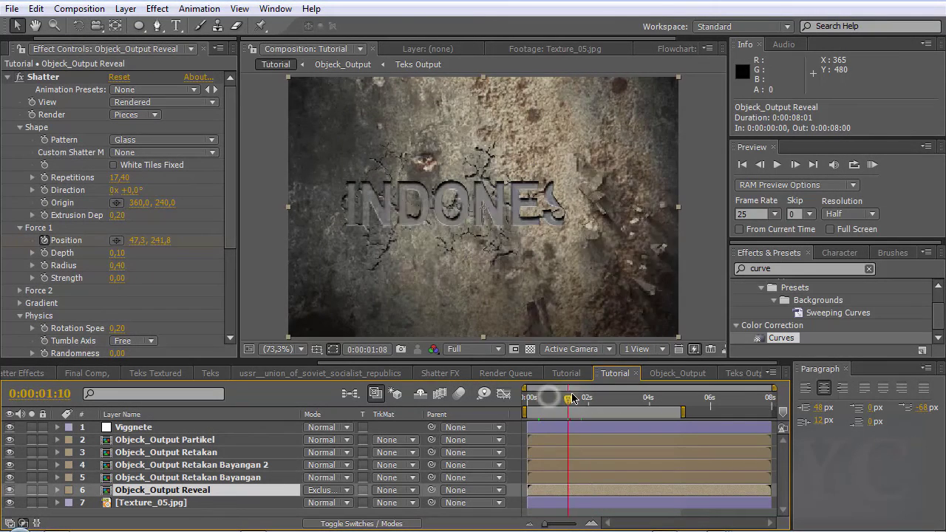
# - At frame 0:00:01:15, pre-compose all seven layers into a composition named 'Final Comp'
pyautogui.moveTo(545, 400); pyautogui.dragTo(575, 400)
pyautogui.click(209, 477)
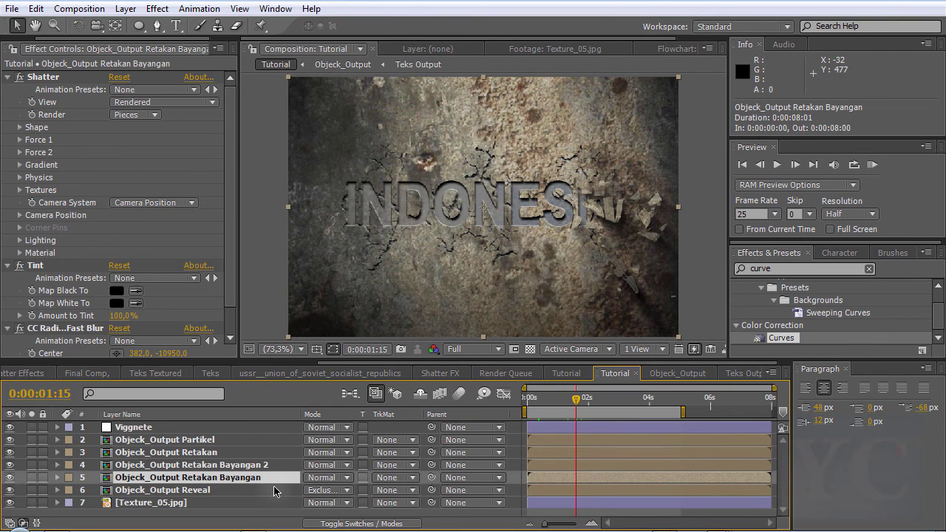
pyautogui.hotkey('ctrl', 'a')
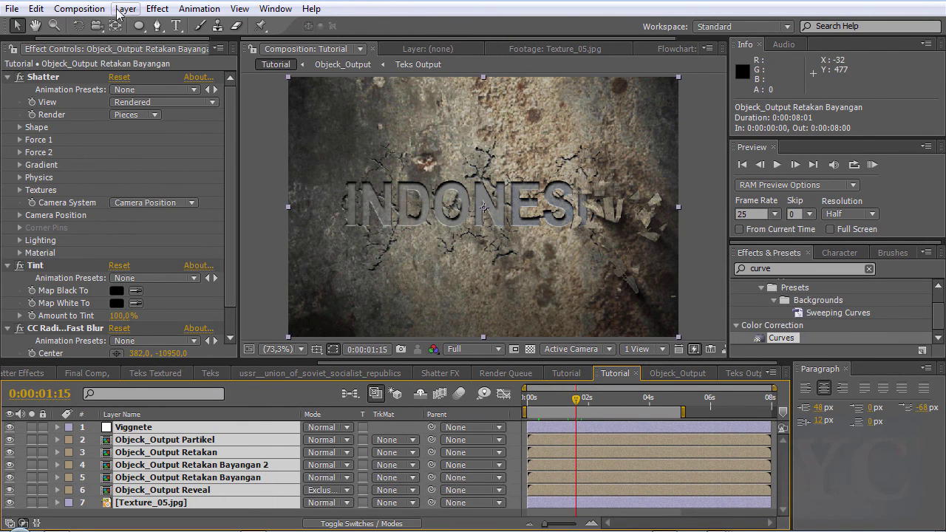
pyautogui.click(125, 9)
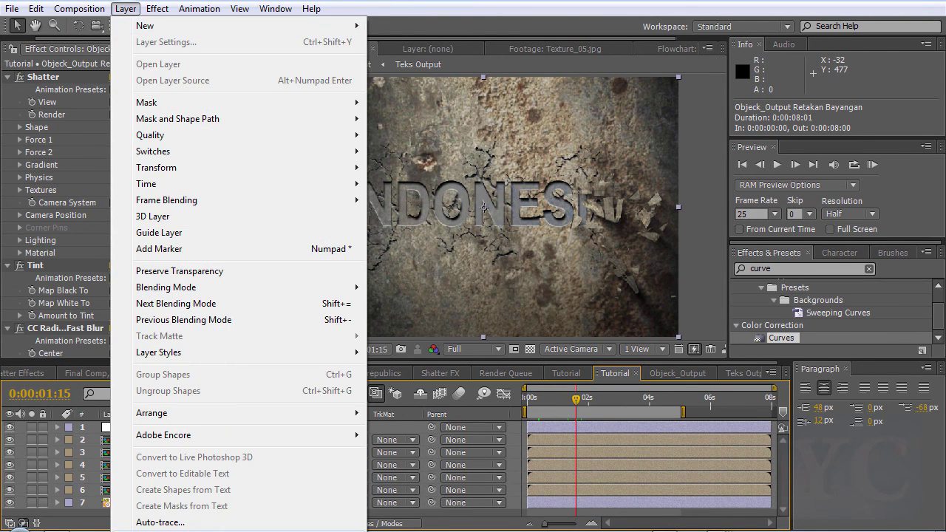
pyautogui.click(214, 525)
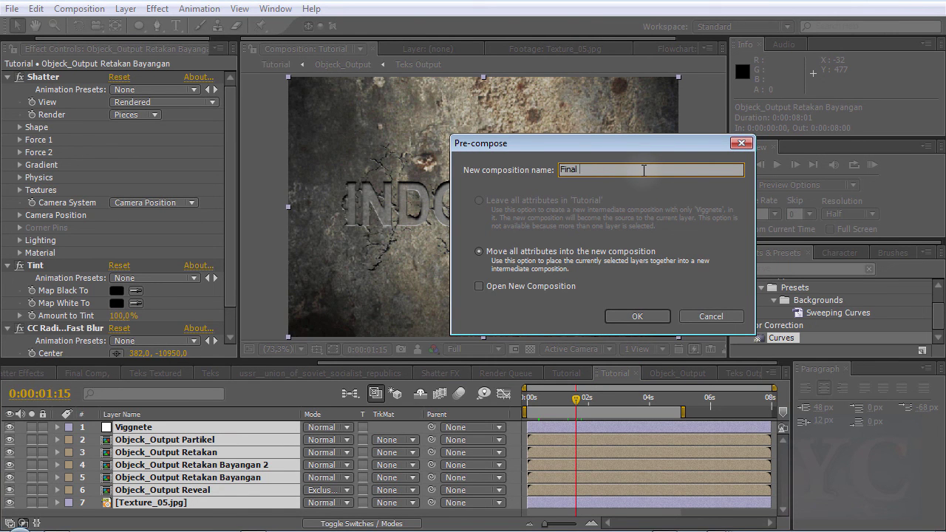
pyautogui.write('Final Comp')
pyautogui.click(655, 316)
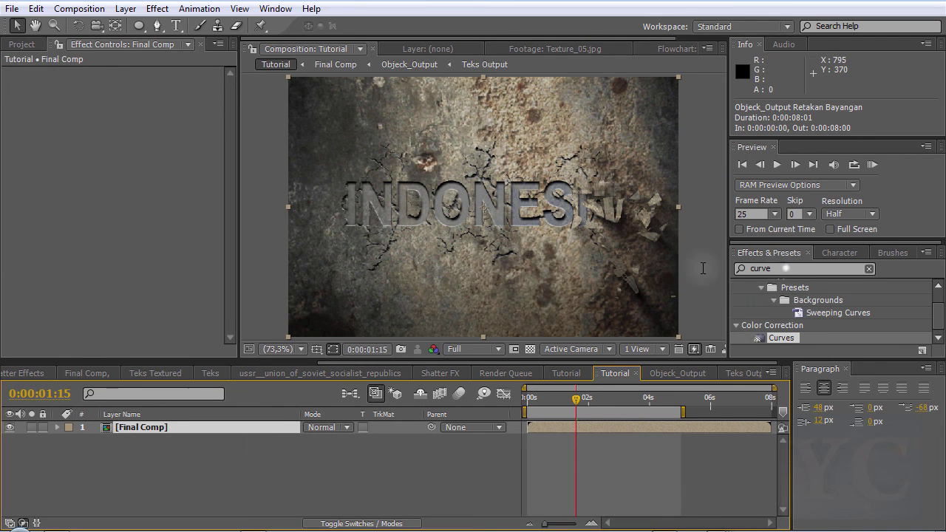
# - Apply CC Force Motion Blur (8 samples, 180 shutter angle) to the Final Comp layer
pyautogui.click(761, 269)
pyautogui.write('c fo')
pyautogui.moveTo(804, 300); pyautogui.dragTo(154, 428)
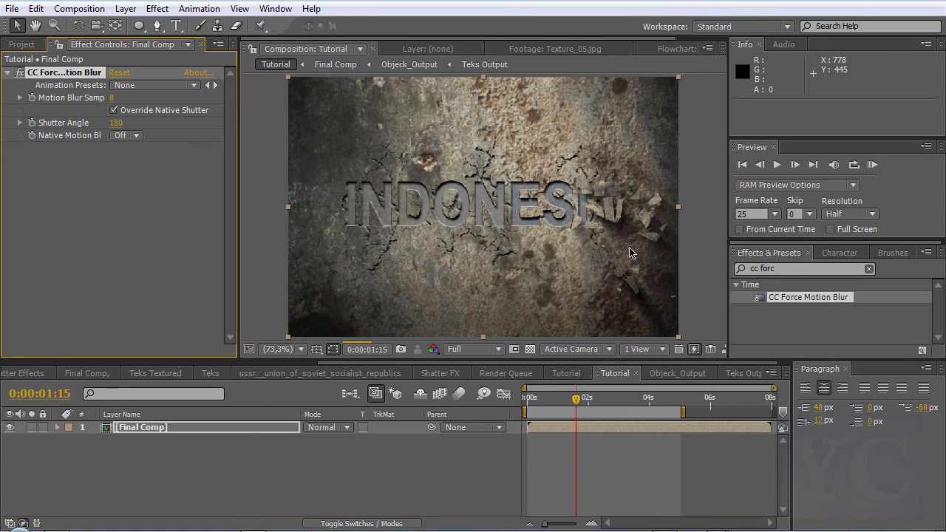
pyautogui.scroll(1, 560, 239)
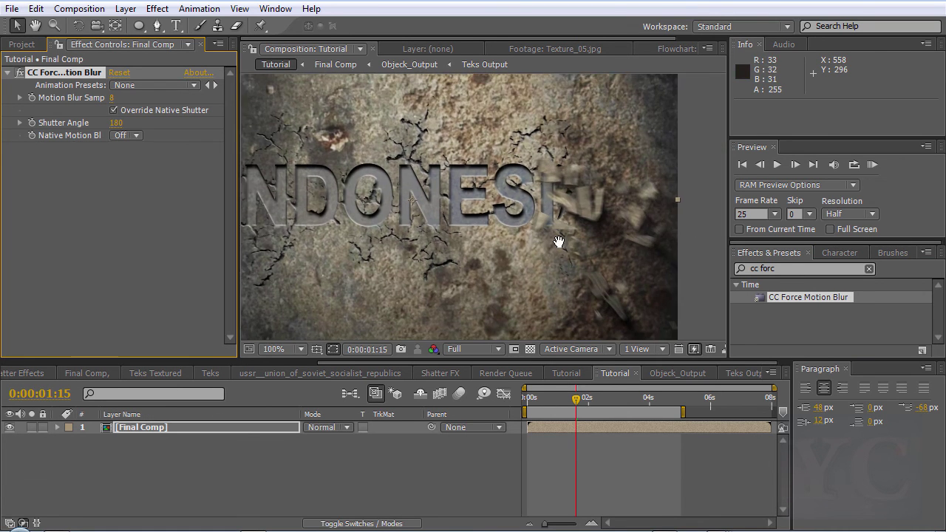
pyautogui.scroll(-2, 539, 182)
pyautogui.scroll(2, 539, 182)
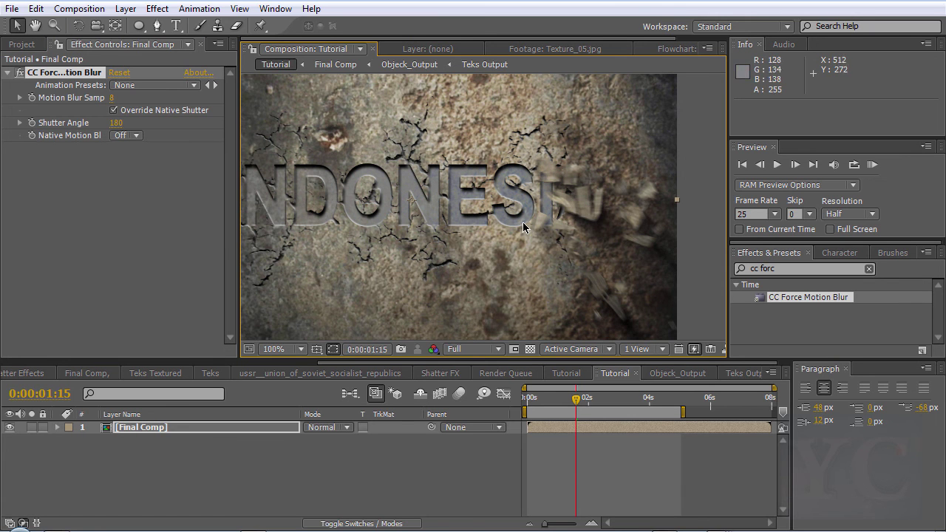
pyautogui.moveTo(547, 215); pyautogui.dragTo(568, 230)
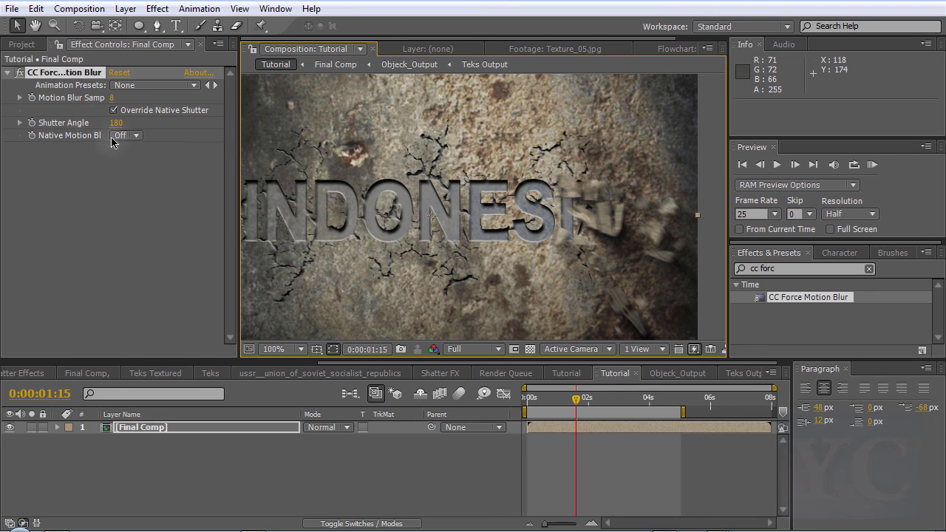
# - Fit the Final Comp frame in the viewer and preview the motion-blurred shatter animation
pyautogui.click(68, 72)
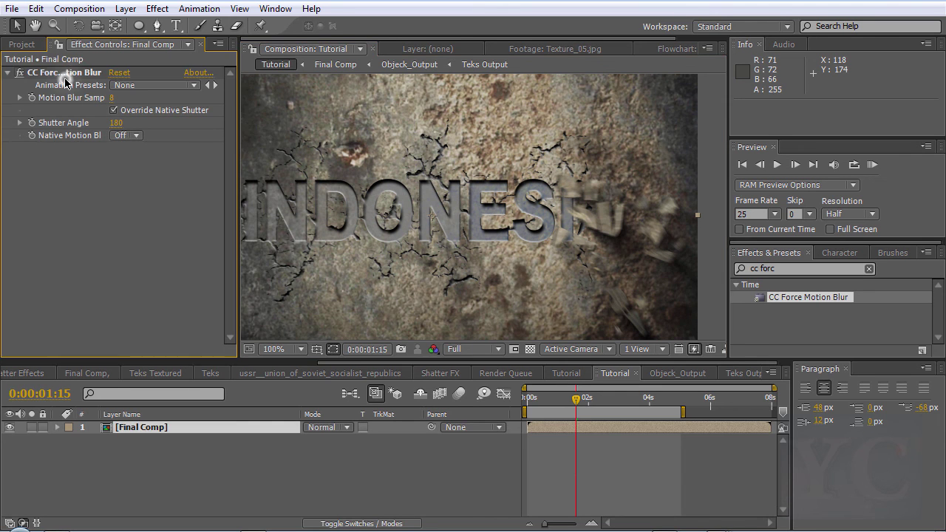
pyautogui.click(206, 478)
pyautogui.click(147, 427)
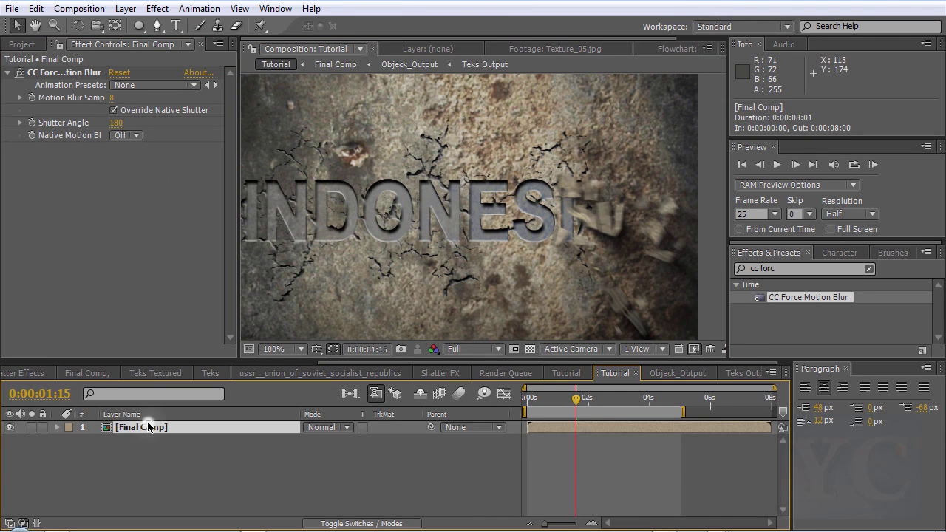
pyautogui.scroll(-2, 516, 201)
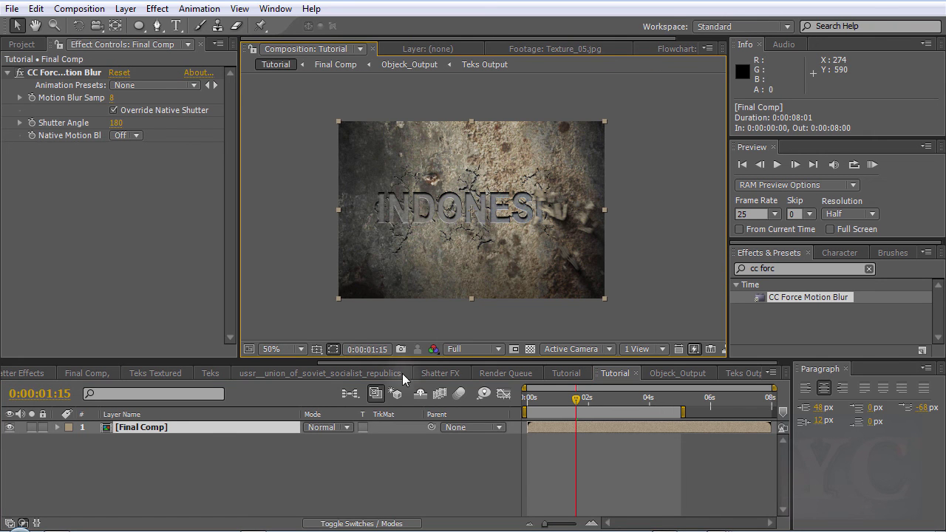
pyautogui.click(301, 349)
pyautogui.click(332, 85)
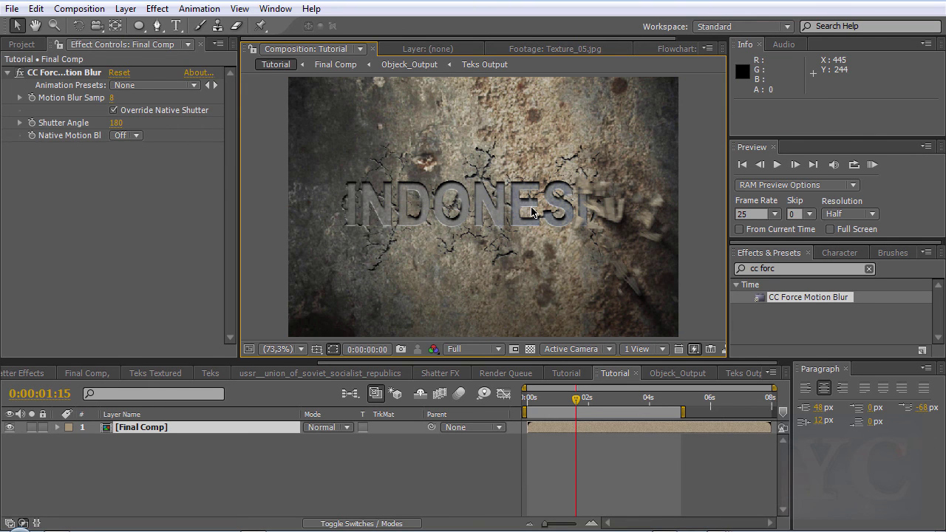
pyautogui.press('KP_0')
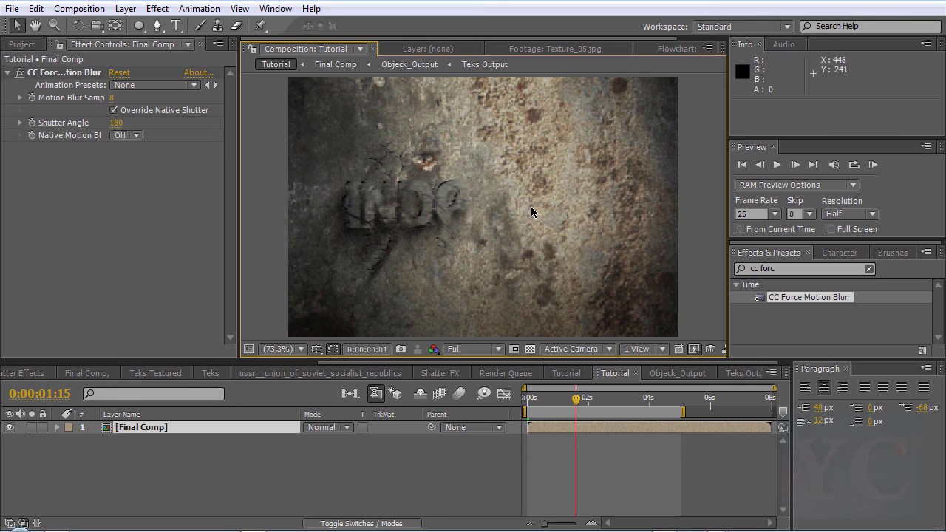